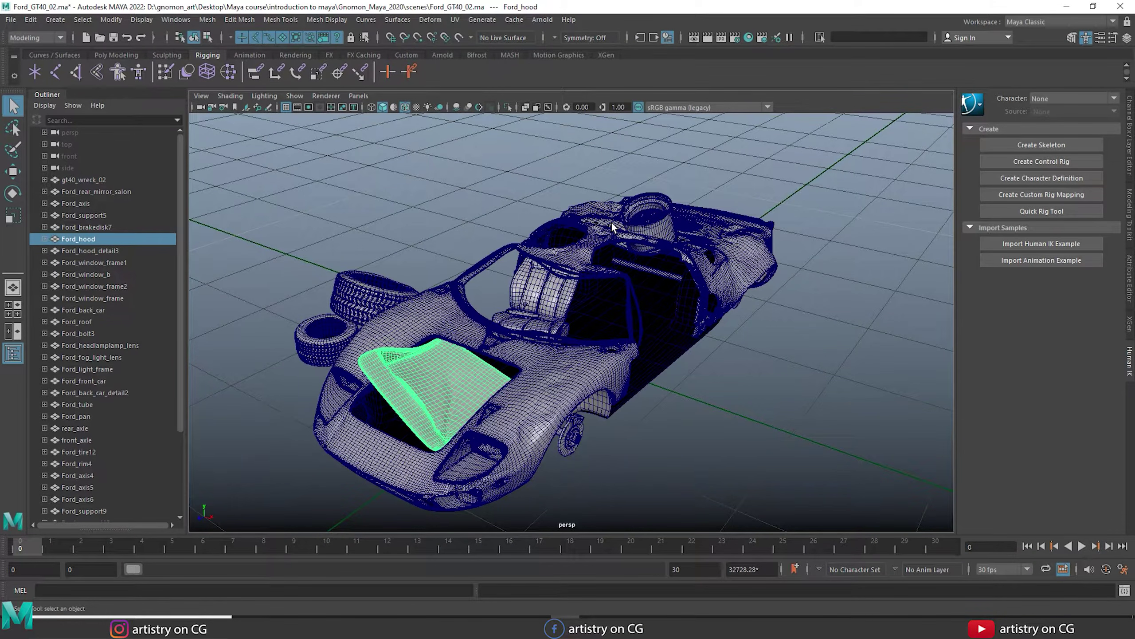
Step: Turn off the display of shape nodes in the Outliner so only the objects themselves are listed
{"action": "left_click_drag", "start_coordinate": [744, 342], "coordinate": [792, 440], "text": "alt"}
{"action": "middle_click_drag", "start_coordinate": [792, 441], "coordinate": [781, 362], "text": "alt"}
{"action": "right_click_drag", "start_coordinate": [803, 429], "coordinate": [730, 398], "text": "alt"}
{"action": "left_click_drag", "start_coordinate": [675, 437], "coordinate": [715, 414], "text": "alt"}
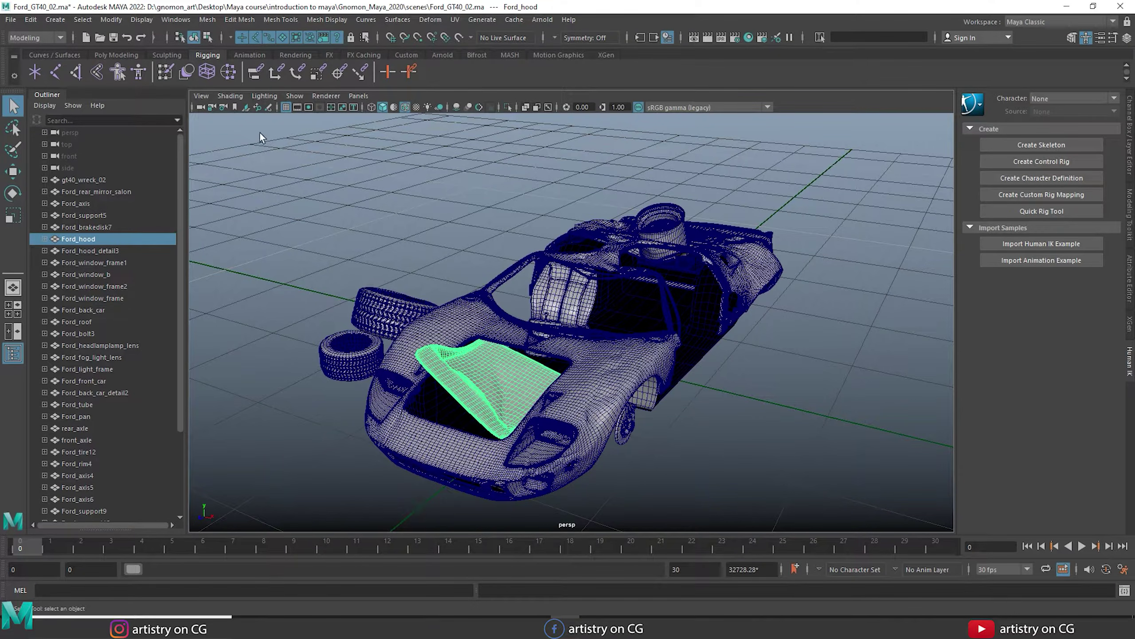
{"action": "left_click", "coordinate": [45, 107]}
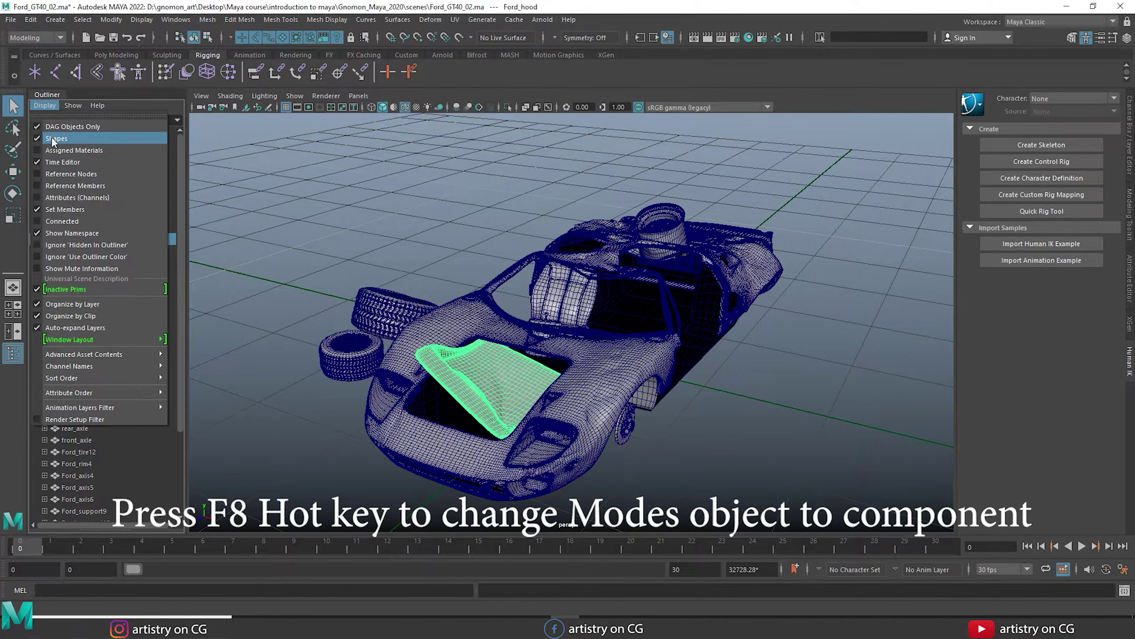
{"action": "left_click", "coordinate": [54, 141]}
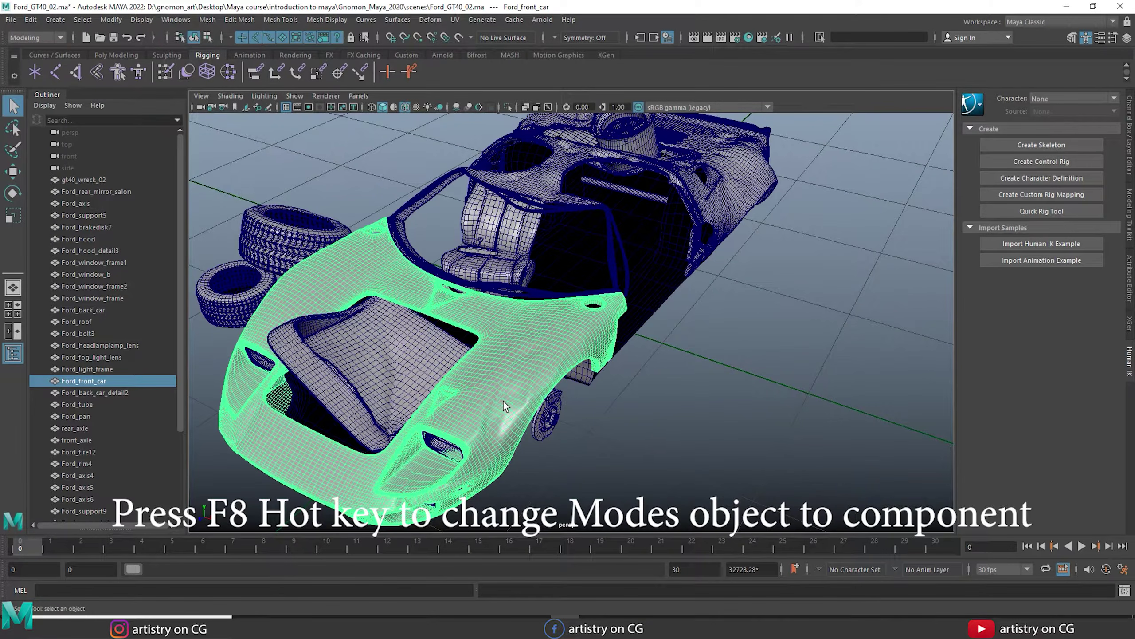
Step: Switch the front car body to component selection, pick individual vertices on its fender, and return to object selection
{"action": "key", "text": "F8"}
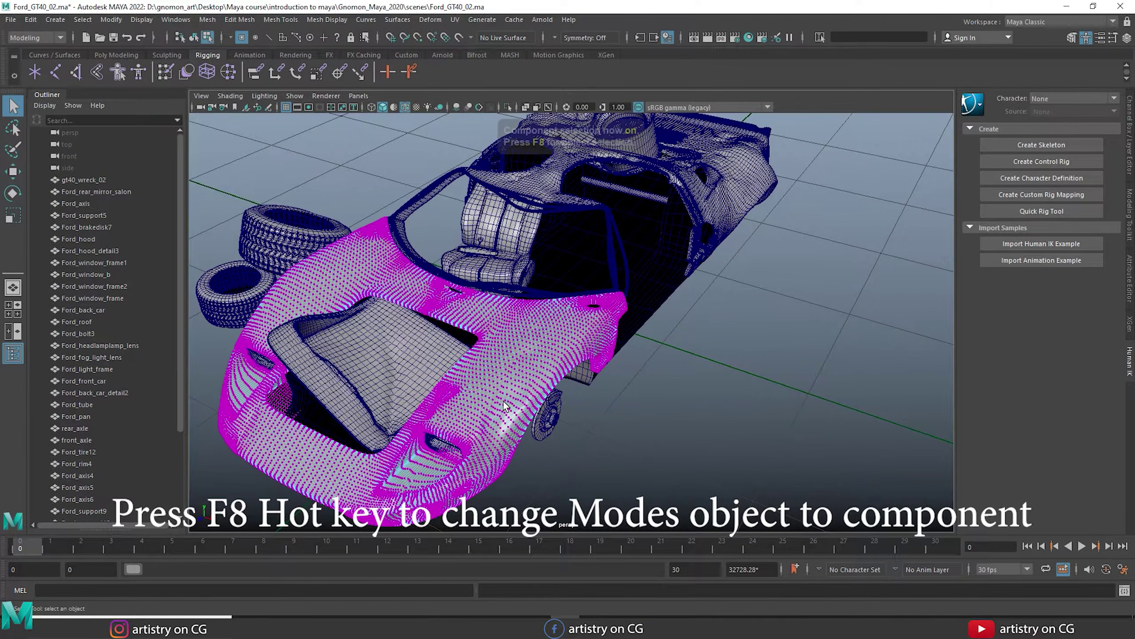
{"action": "scroll", "coordinate": [613, 443], "scroll_direction": "up", "scroll_amount": 10}
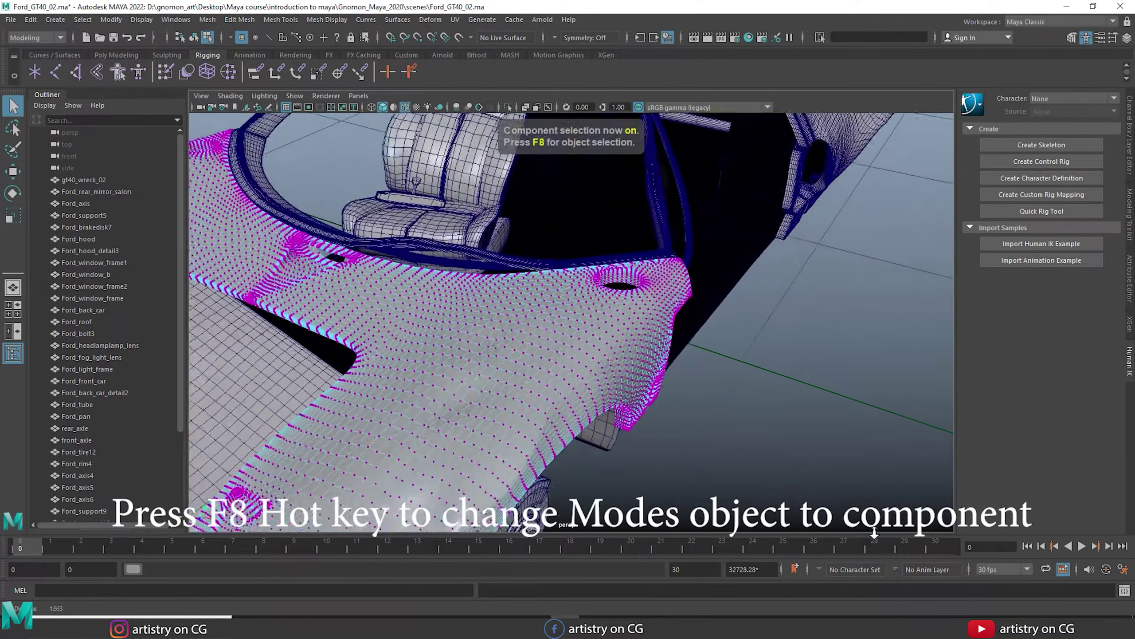
{"action": "scroll", "coordinate": [563, 455], "scroll_direction": "up", "scroll_amount": 8}
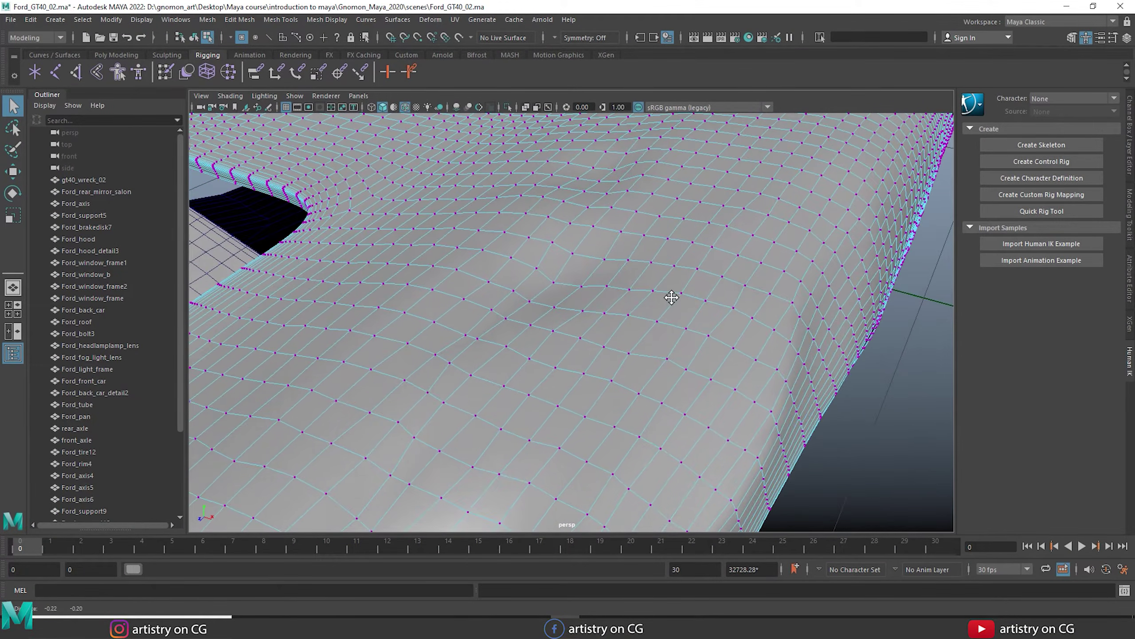
{"action": "left_click", "coordinate": [425, 309]}
{"action": "left_click", "coordinate": [440, 318]}
{"action": "left_click", "coordinate": [553, 282]}
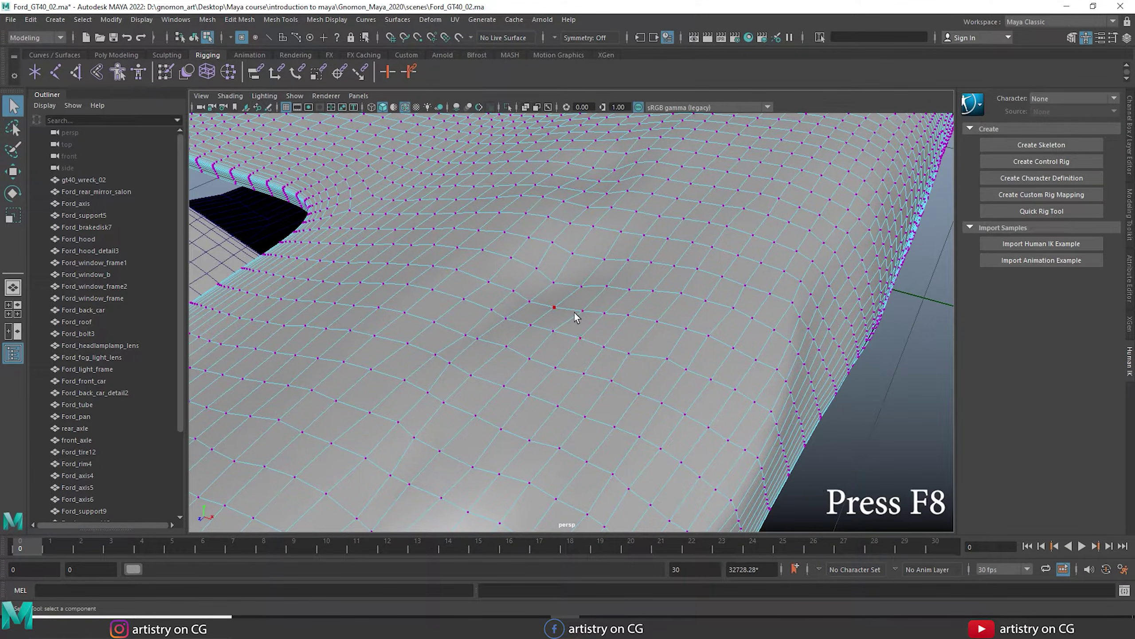
{"action": "key", "text": "F8"}
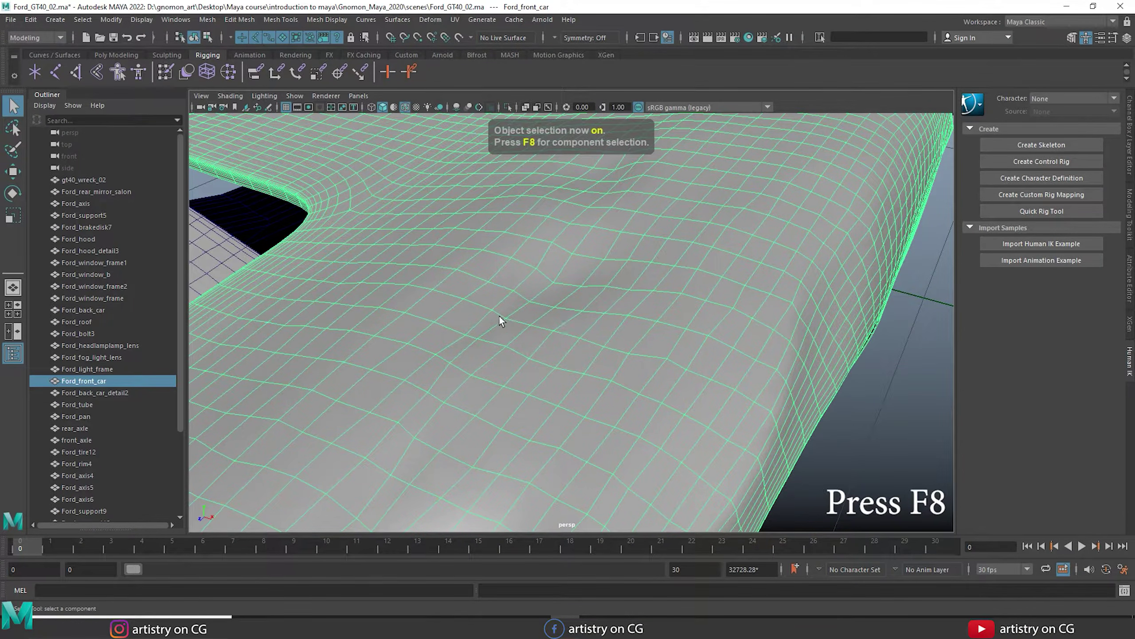
{"action": "right_click_drag", "start_coordinate": [730, 358], "coordinate": [581, 315], "text": "alt"}
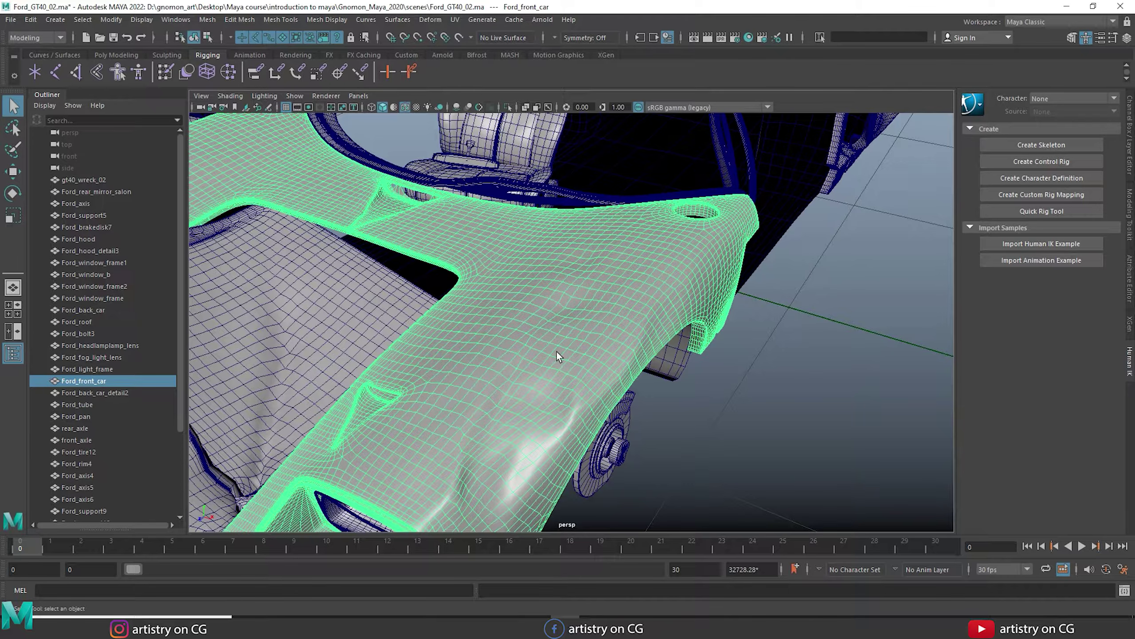
Step: Set Ford_front_car to Vertex mode and select a single vertex in the dented area of the fender
{"action": "scroll", "coordinate": [557, 352], "scroll_direction": "up", "scroll_amount": 5}
{"action": "right_click_drag", "start_coordinate": [524, 264], "coordinate": [552, 291]}
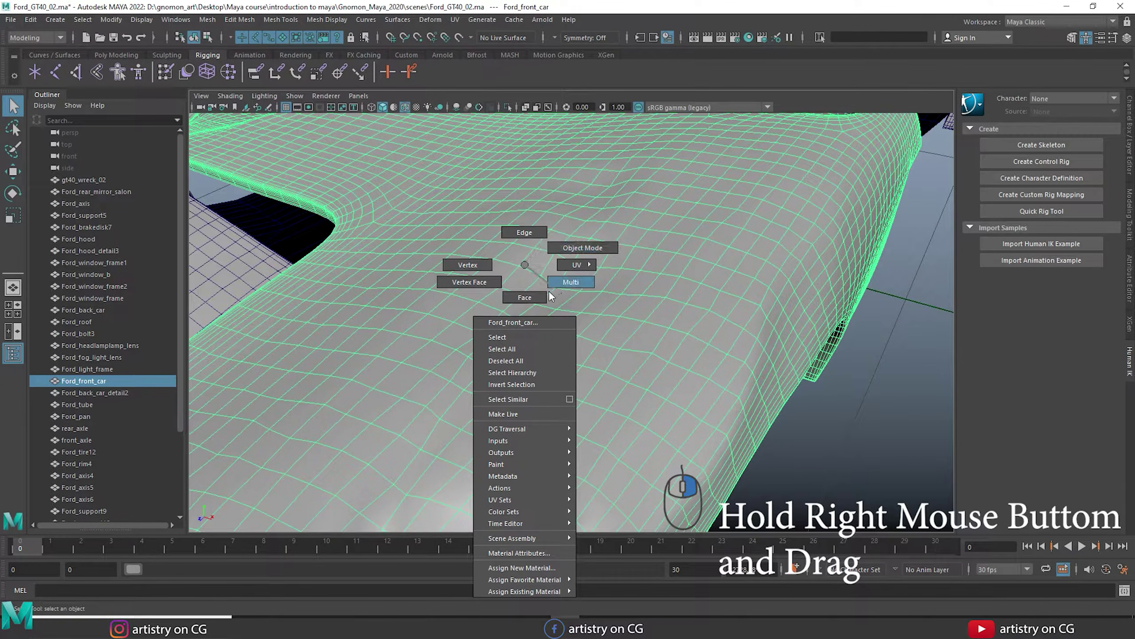
{"action": "right_click_drag", "start_coordinate": [472, 311], "coordinate": [557, 234]}
{"action": "mouse_move", "coordinate": [487, 232]}
{"action": "right_mouse_down"}
{"action": "mouse_move", "coordinate": [531, 221]}
{"action": "mouse_move", "coordinate": [501, 252]}
{"action": "mouse_move", "coordinate": [477, 251]}
{"action": "right_mouse_up"}
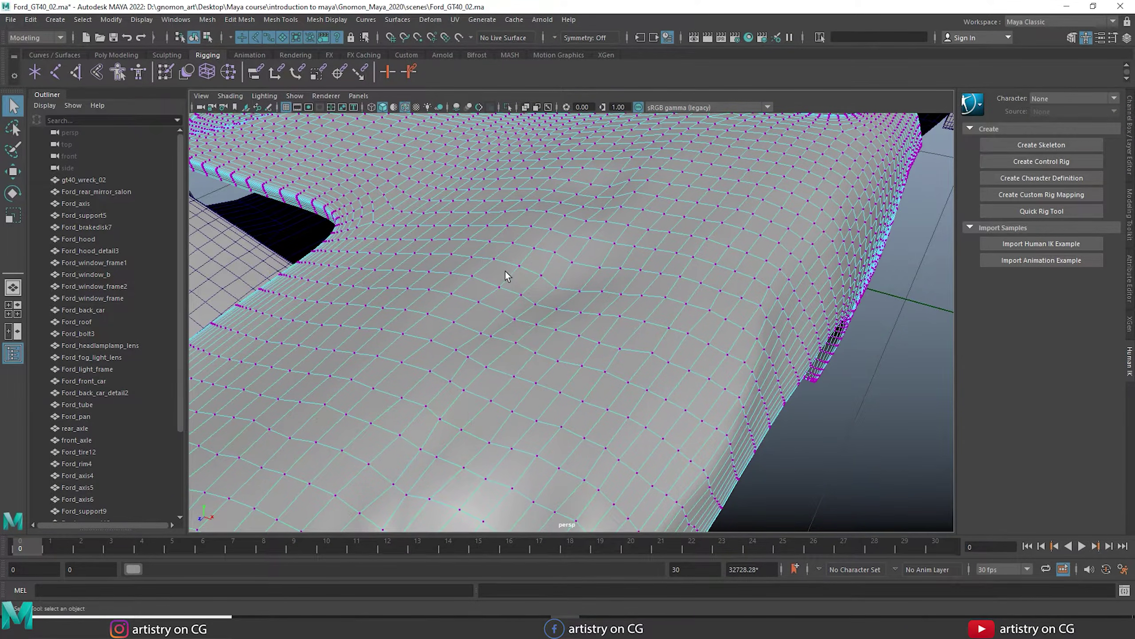
{"action": "left_click", "coordinate": [537, 323]}
{"action": "left_click_drag", "start_coordinate": [538, 324], "coordinate": [526, 306], "text": "alt"}
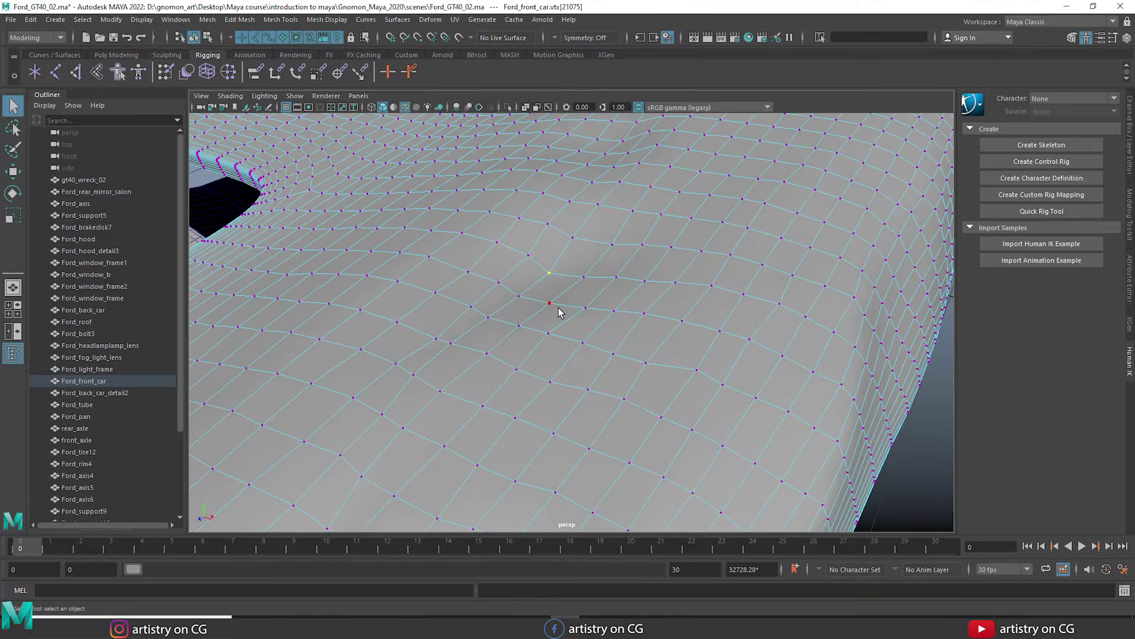
Step: Turn on Soft Select, widen its falloff radius around the fender vertex, and turn Soft Select off again
{"action": "key", "text": "b"}
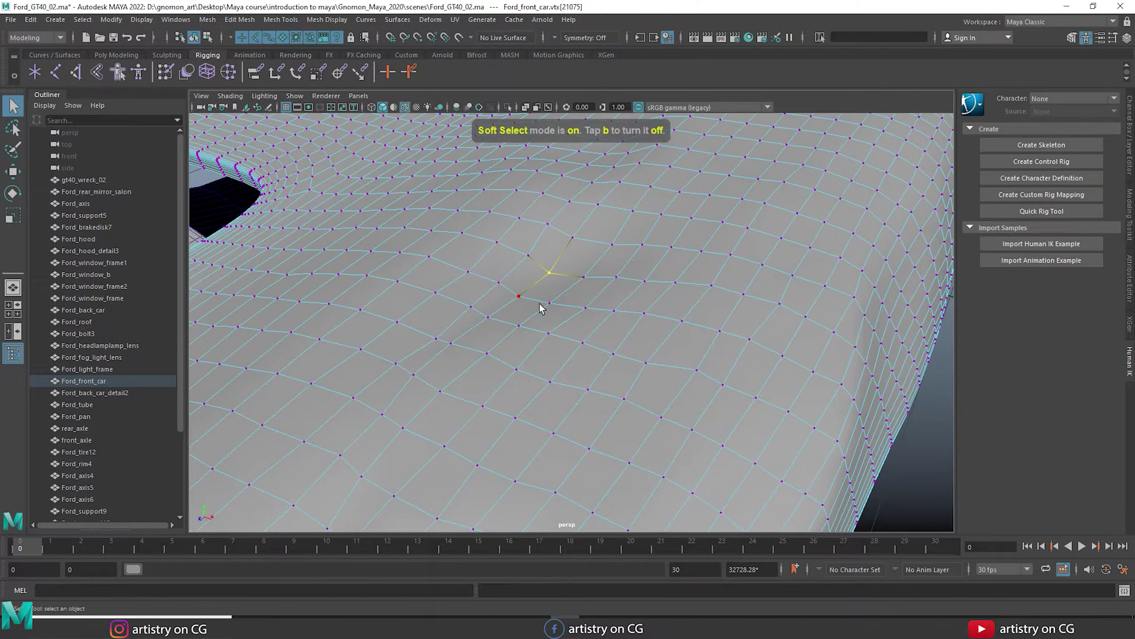
{"action": "left_click_drag", "start_coordinate": [544, 313], "coordinate": [651, 386]}
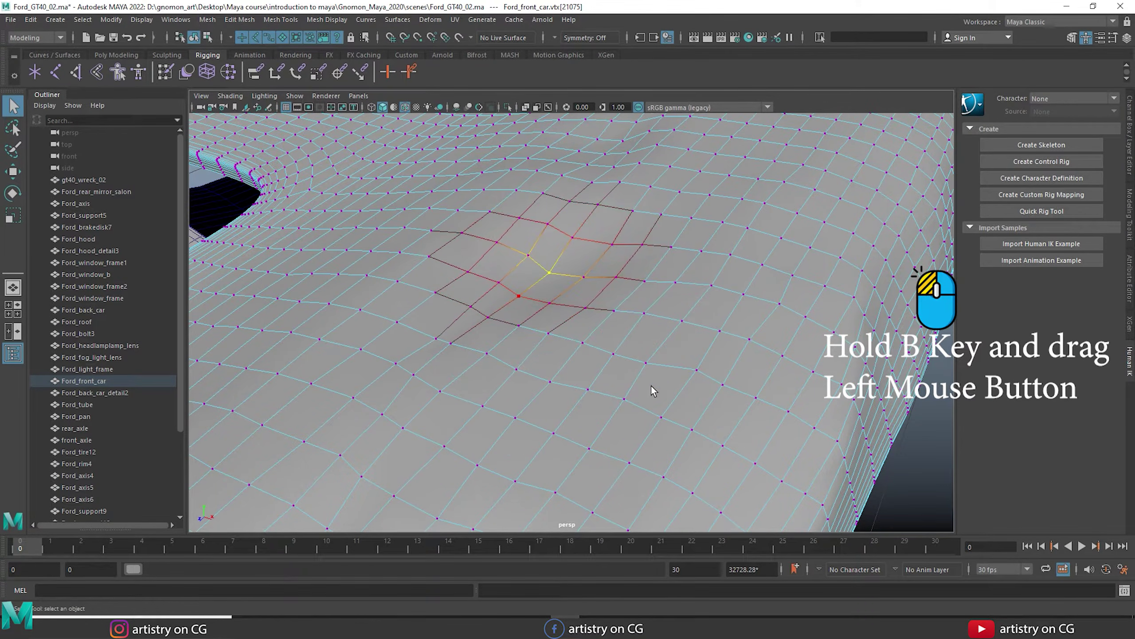
{"action": "key", "text": "b"}
Step: Try Vertex Face mode on the front car body, then switch to Face mode and pick faces on the fender
{"action": "right_click_drag", "start_coordinate": [565, 300], "coordinate": [520, 288]}
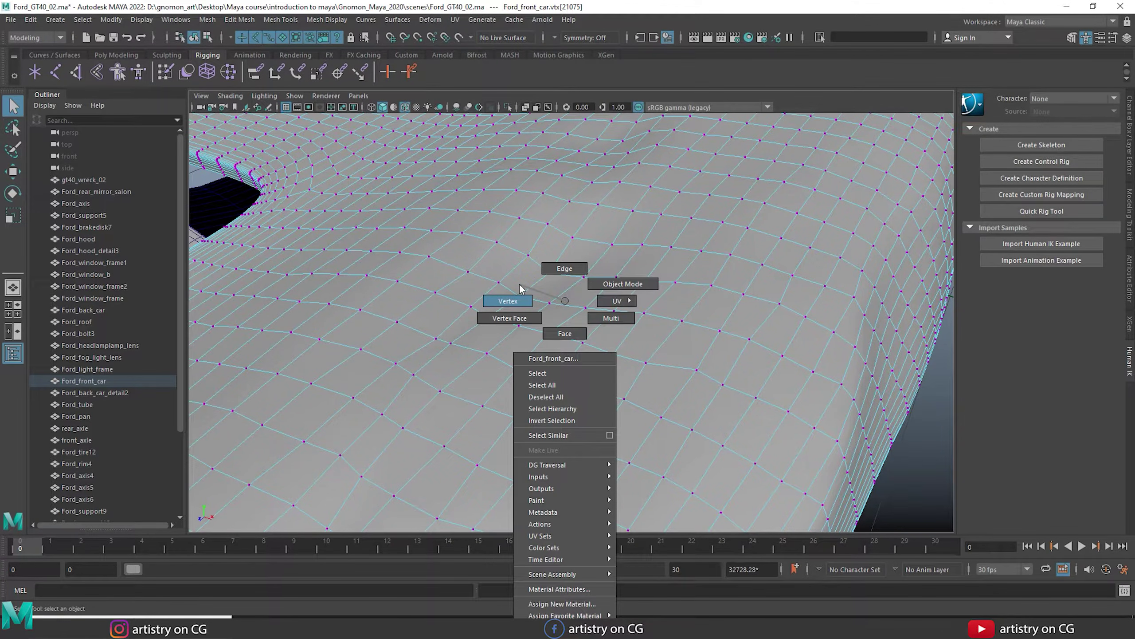
{"action": "right_click_drag", "start_coordinate": [520, 289], "coordinate": [521, 318]}
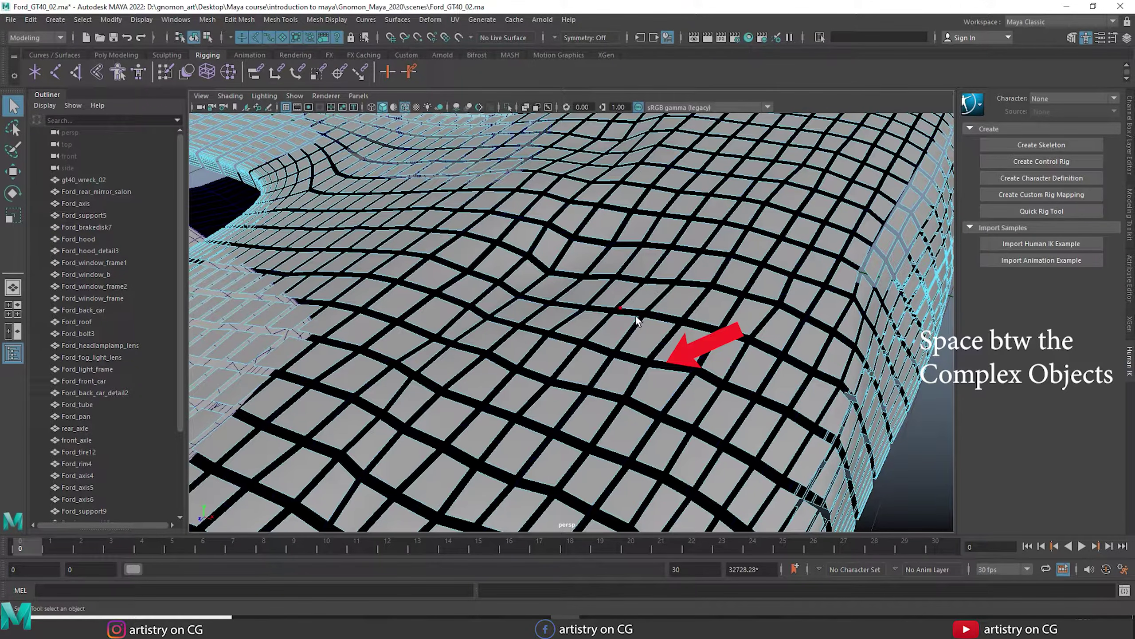
{"action": "right_click_drag", "start_coordinate": [578, 278], "coordinate": [575, 319]}
{"action": "left_click", "coordinate": [571, 299]}
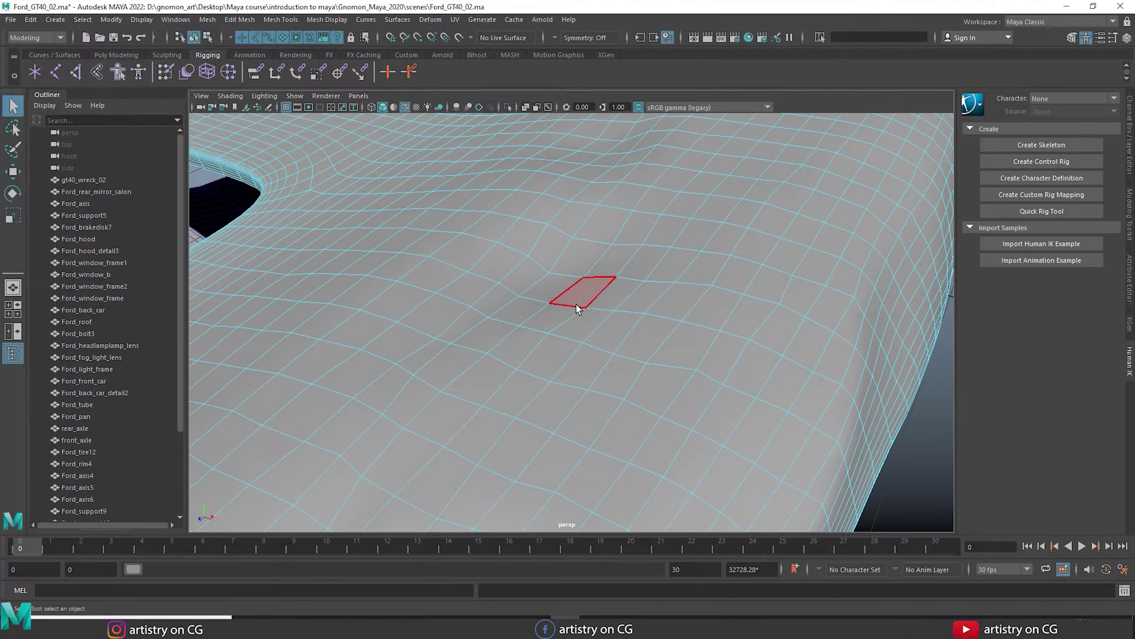
{"action": "left_click", "coordinate": [576, 304]}
{"action": "left_click", "coordinate": [648, 256]}
Step: Select an edge on the fender in Edge mode, then preview UV shell selection across the front car body
{"action": "right_click_drag", "start_coordinate": [598, 287], "coordinate": [591, 253]}
{"action": "left_click", "coordinate": [603, 283]}
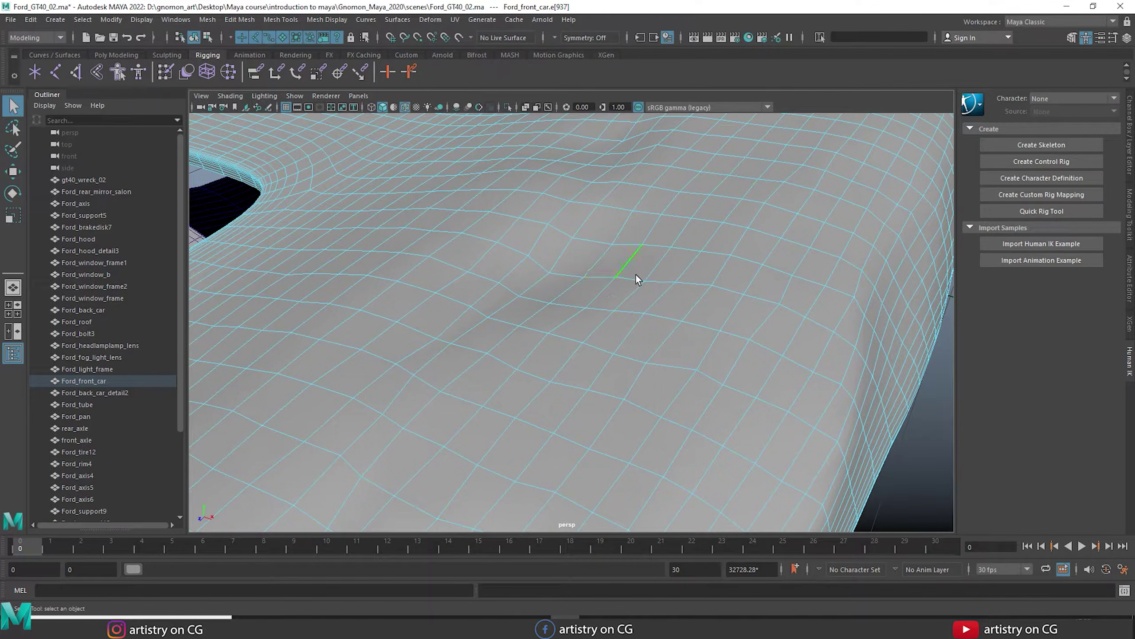
{"action": "right_click_drag", "start_coordinate": [472, 245], "coordinate": [540, 277]}
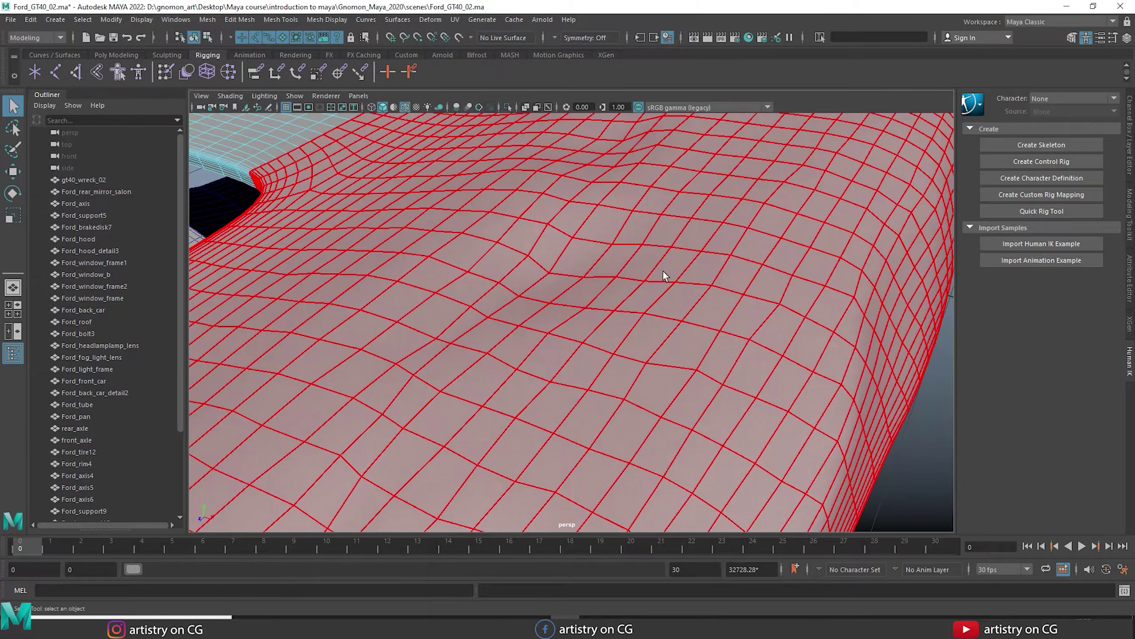
{"action": "right_click_drag", "start_coordinate": [625, 296], "coordinate": [461, 287], "text": "alt"}
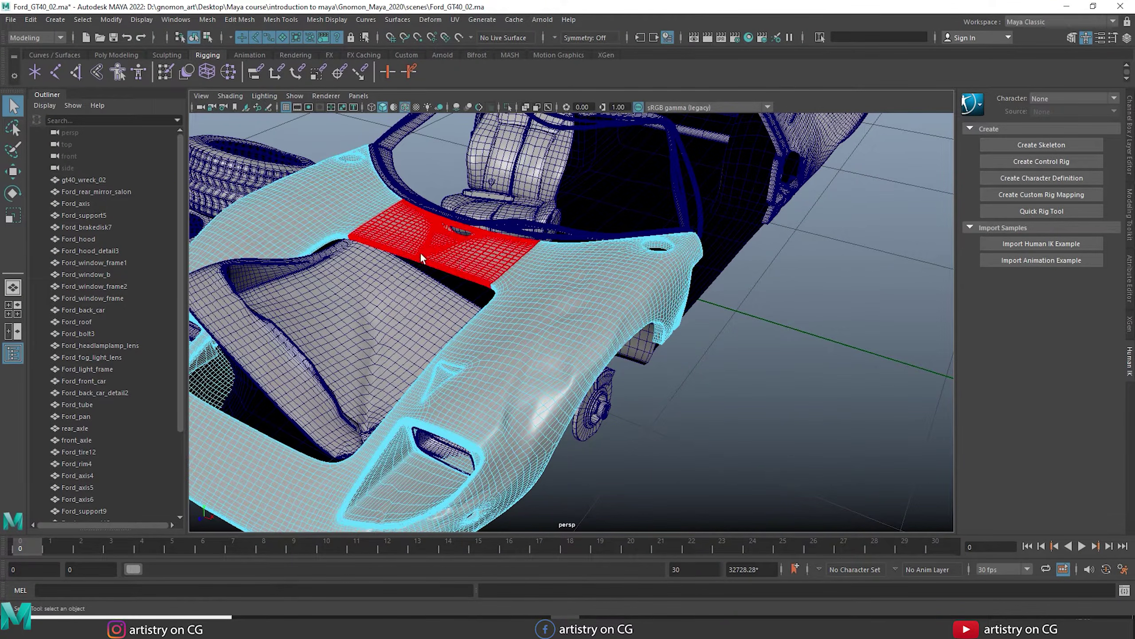
Step: Switch the front car body to Multi component mode, pick edges on the fender, and return to Object Mode
{"action": "right_click_drag", "start_coordinate": [551, 288], "coordinate": [601, 307]}
{"action": "scroll", "coordinate": [581, 313], "scroll_direction": "up", "scroll_amount": 10}
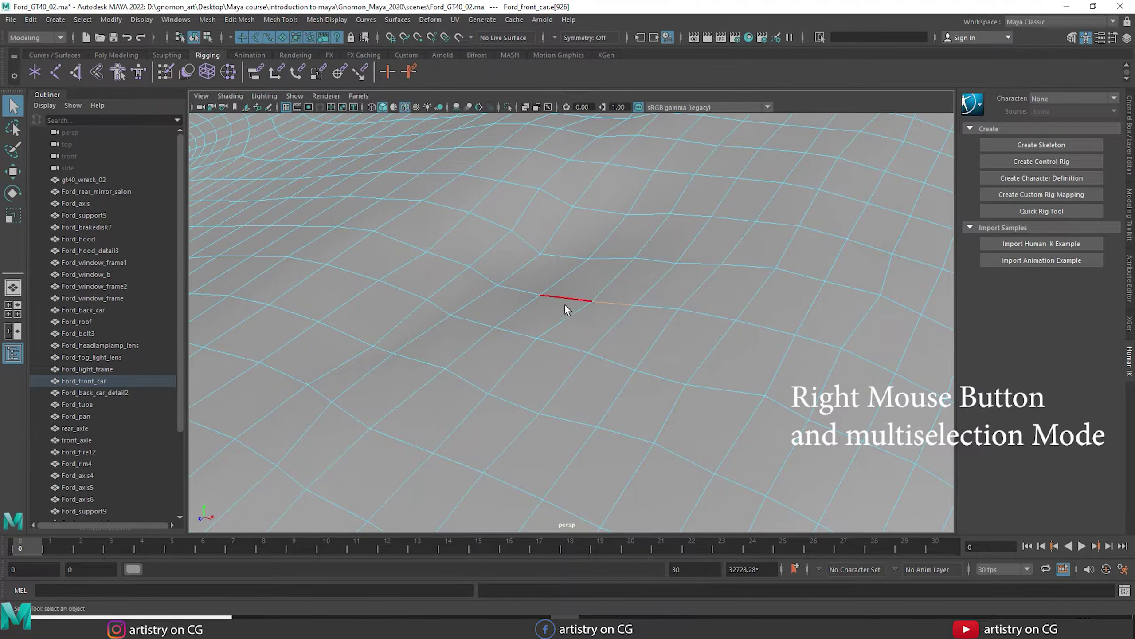
{"action": "scroll", "coordinate": [577, 333], "scroll_direction": "down", "scroll_amount": 10}
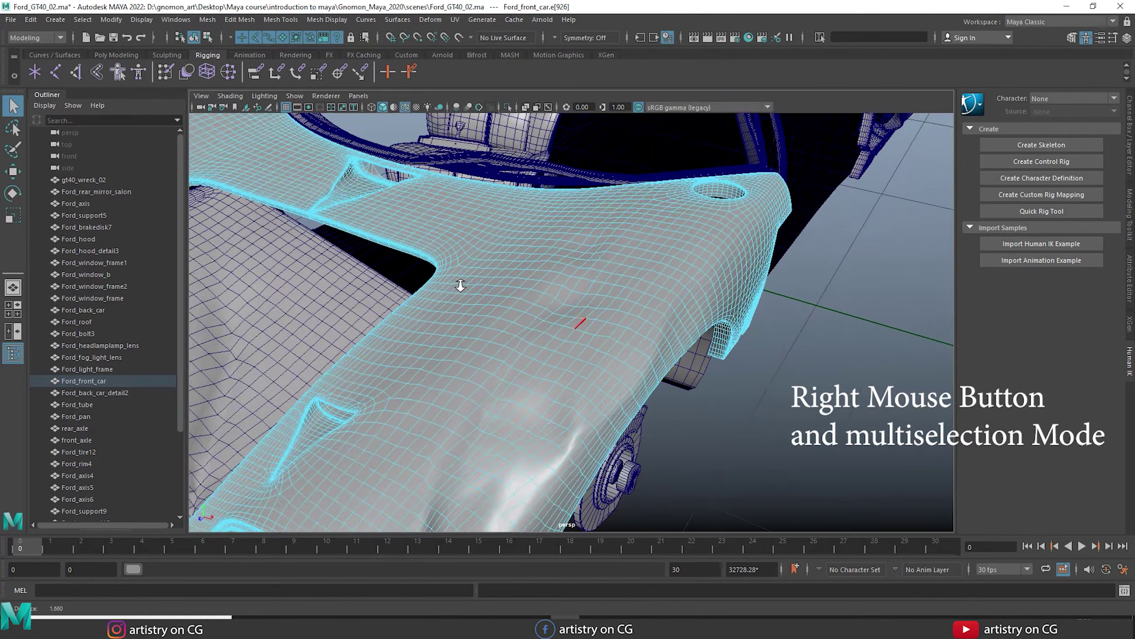
{"action": "key", "text": "F8"}
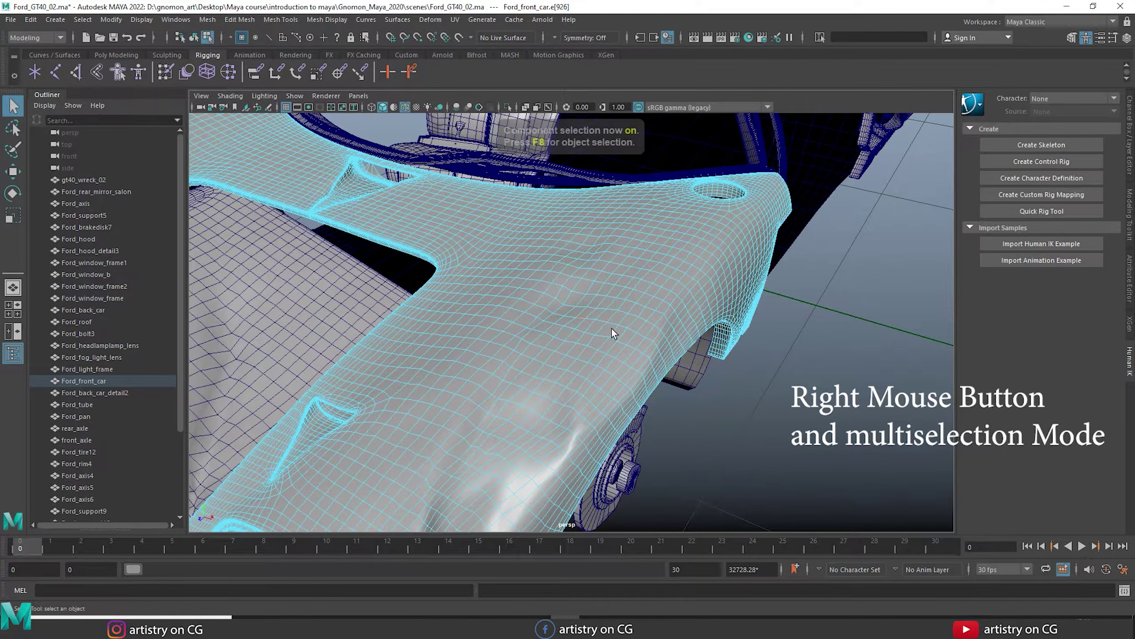
{"action": "right_click_drag", "start_coordinate": [564, 337], "coordinate": [629, 280]}
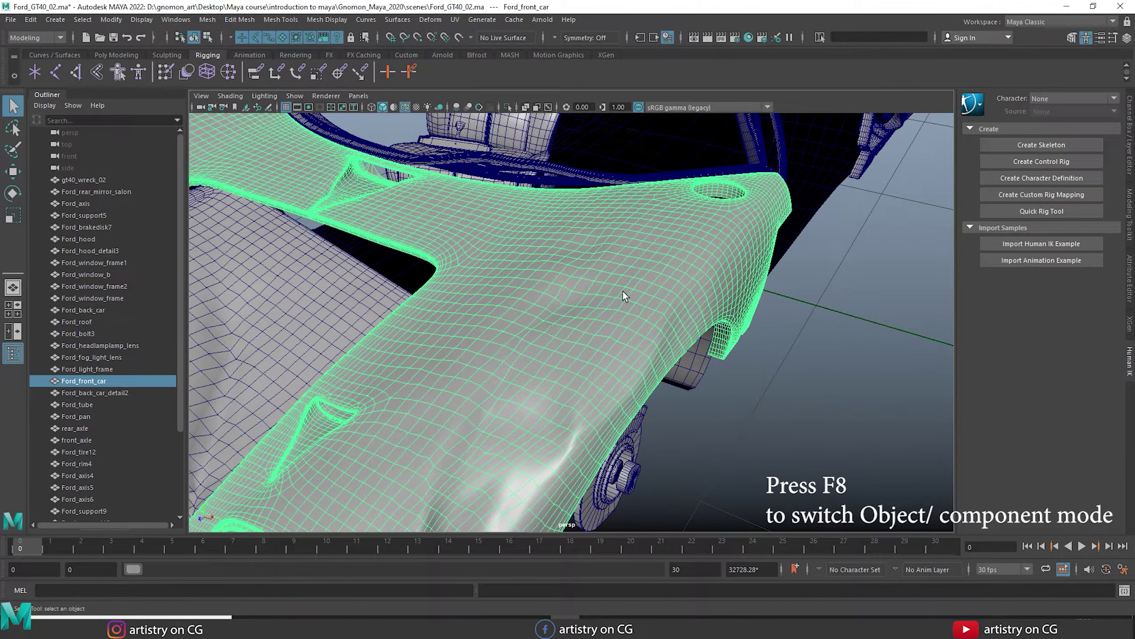
Step: Select the hood and add the front car body to the selection
{"action": "right_click_drag", "start_coordinate": [642, 312], "coordinate": [453, 318], "text": "alt"}
{"action": "left_click", "coordinate": [401, 308]}
{"action": "scroll", "coordinate": [405, 309], "scroll_direction": "down", "scroll_amount": 3}
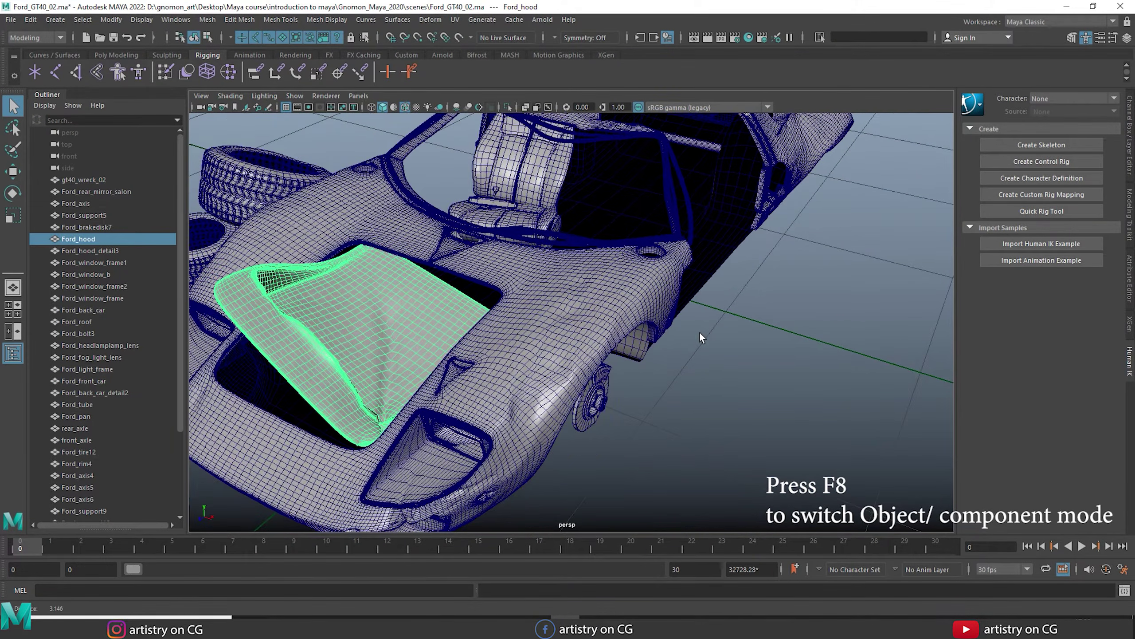
{"action": "left_click", "coordinate": [542, 294], "text": "shift"}
{"action": "right_click", "coordinate": [806, 313], "text": "shift"}
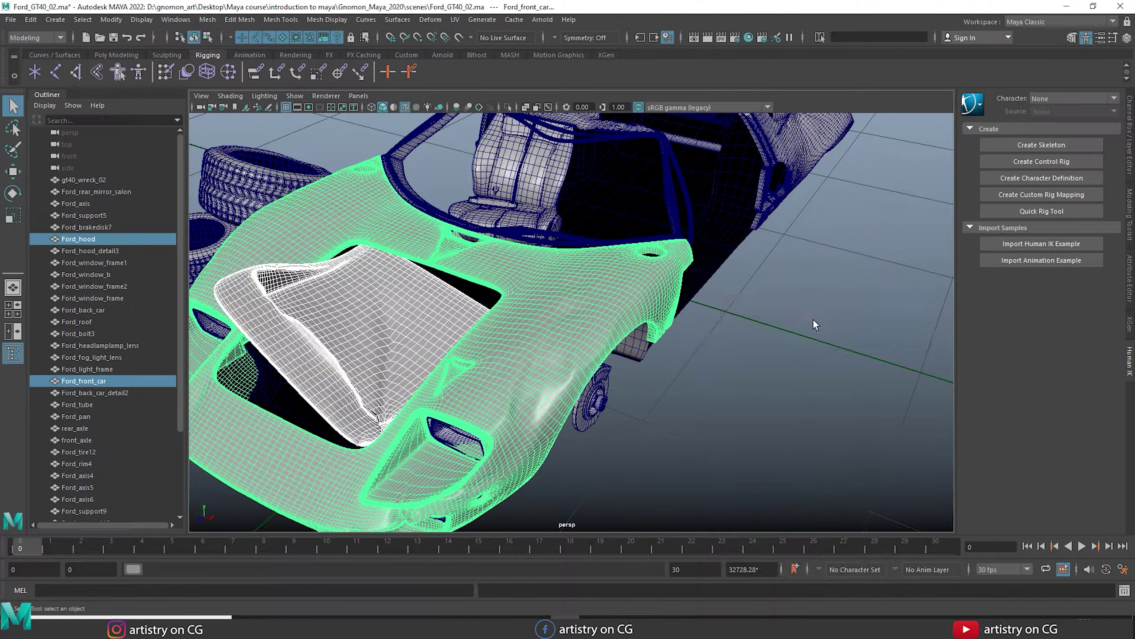
Step: Add the roof, the rear car body, the seat and the rim lying on the rear deck to the selection
{"action": "scroll", "coordinate": [731, 312], "scroll_direction": "down", "scroll_amount": 5}
{"action": "left_click", "coordinate": [592, 177], "text": "shift"}
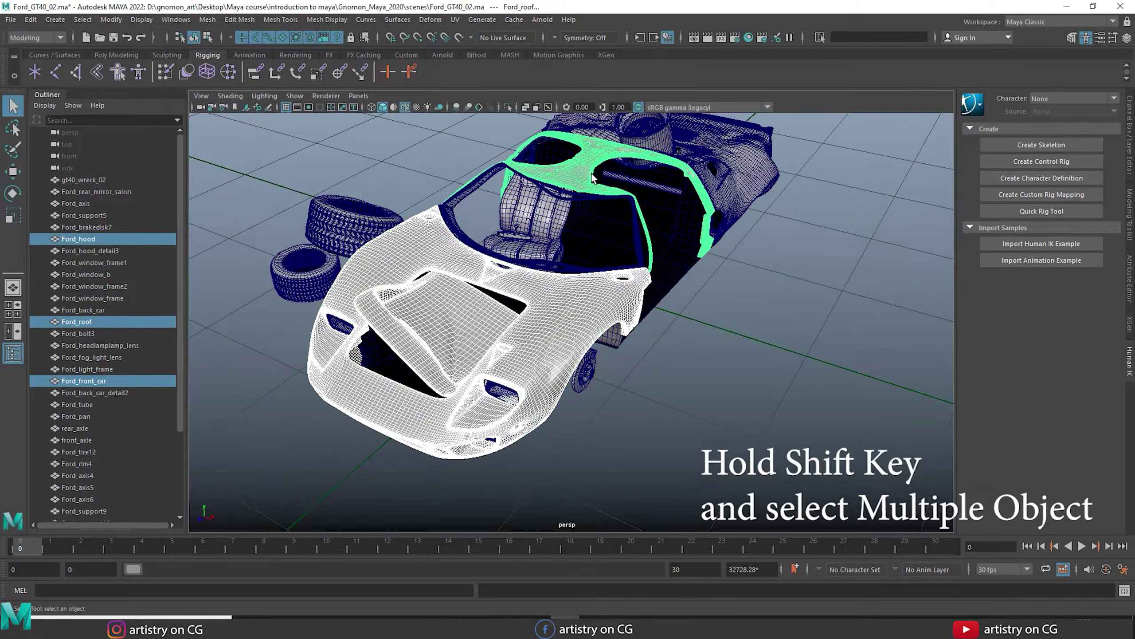
{"action": "left_click", "coordinate": [725, 169], "text": "shift"}
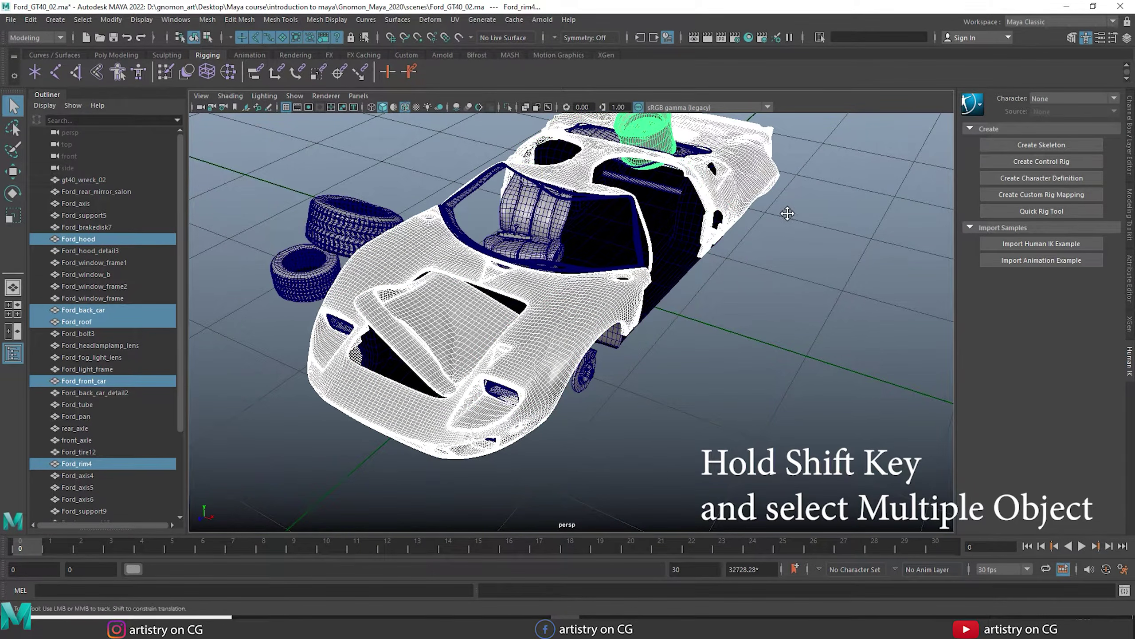
{"action": "left_click_drag", "start_coordinate": [662, 144], "coordinate": [694, 243], "text": "alt"}
{"action": "left_click", "coordinate": [559, 306]}
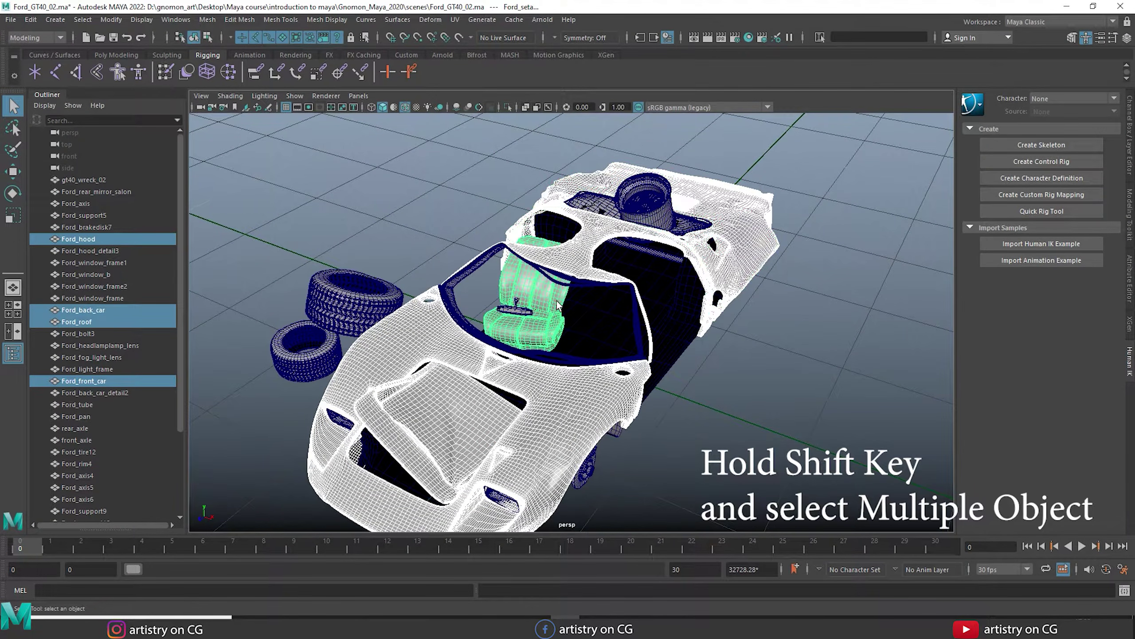
{"action": "left_click", "coordinate": [648, 213]}
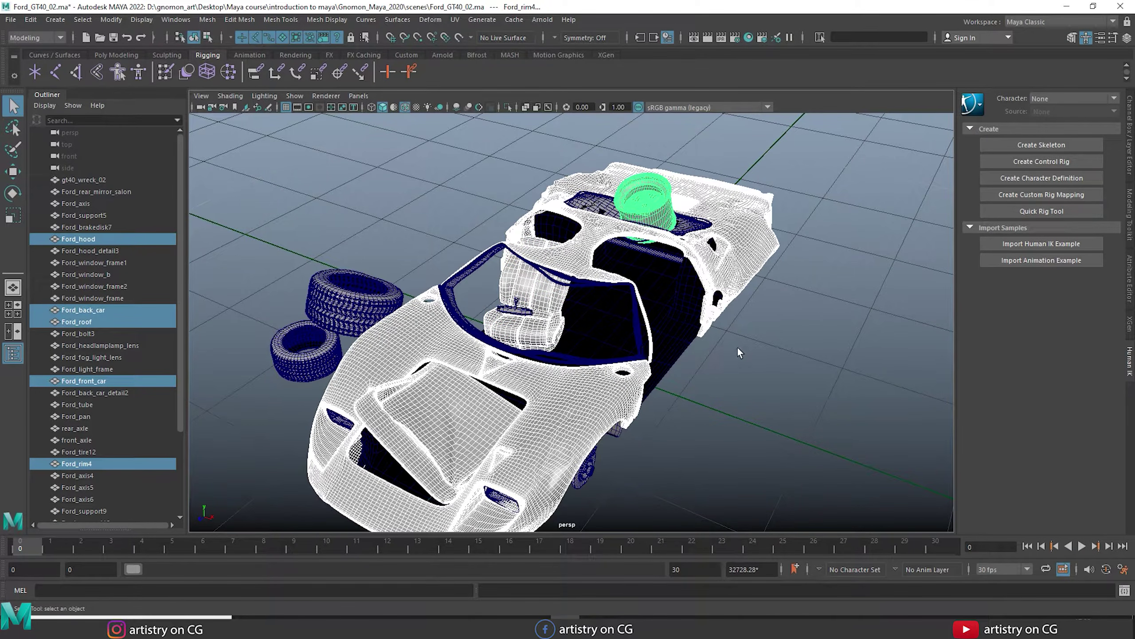
Step: Start a new selection with the rear car body, adding the seat, the front body and finally the roof as lead object
{"action": "left_click_drag", "start_coordinate": [774, 374], "coordinate": [797, 286], "text": "alt"}
{"action": "left_click", "coordinate": [802, 269]}
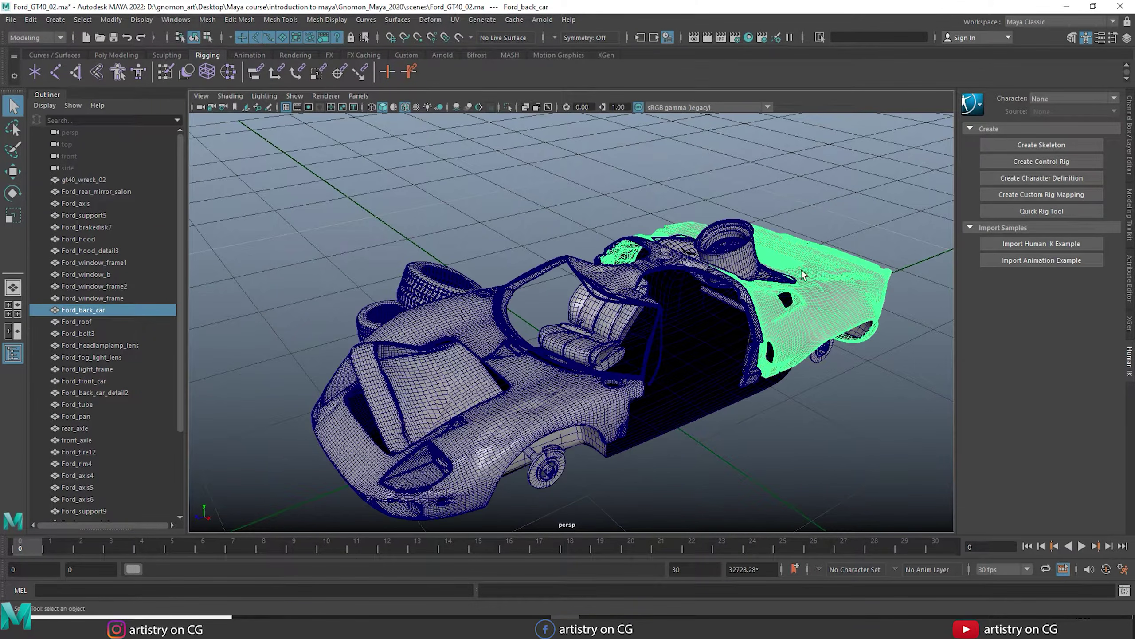
{"action": "left_click", "coordinate": [613, 352], "text": "shift"}
{"action": "left_click", "coordinate": [459, 348], "text": "shift"}
{"action": "left_click", "coordinate": [705, 277], "text": "shift"}
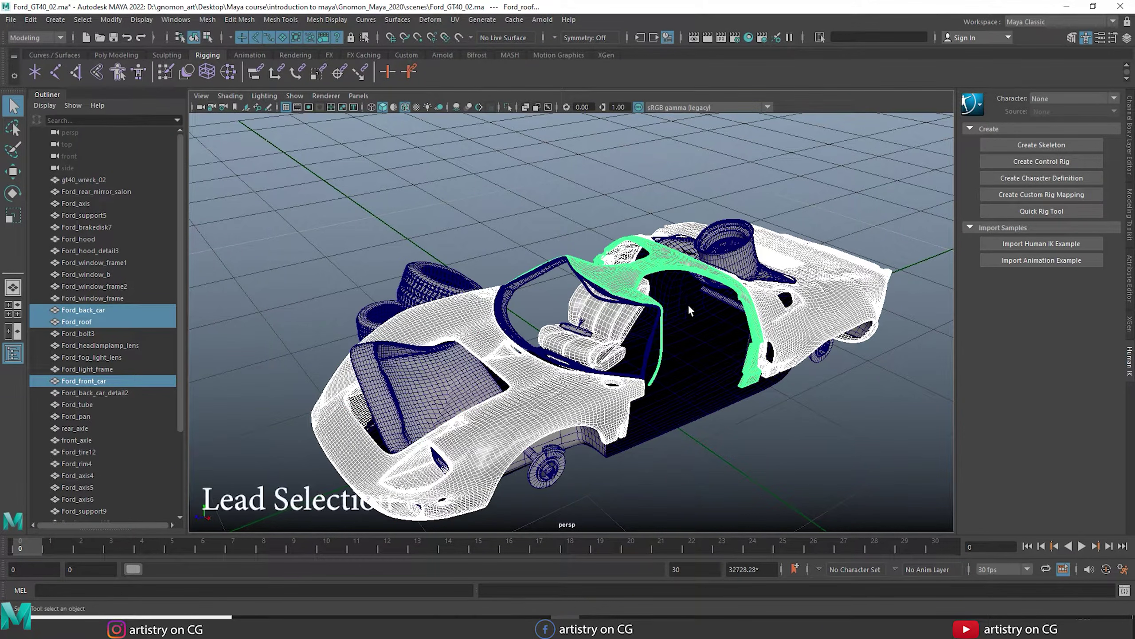
Step: Review the highlighted parts in the Outliner list, then clear the whole selection
{"action": "mouse_move", "coordinate": [692, 400]}
{"action": "left_mouse_down", "text": "alt"}
{"action": "mouse_move", "coordinate": [799, 388]}
{"action": "mouse_move", "coordinate": [726, 408]}
{"action": "mouse_move", "coordinate": [786, 403]}
{"action": "mouse_move", "coordinate": [759, 416]}
{"action": "mouse_move", "coordinate": [704, 414]}
{"action": "mouse_move", "coordinate": [738, 406]}
{"action": "mouse_move", "coordinate": [711, 401]}
{"action": "left_mouse_up", "text": "alt"}
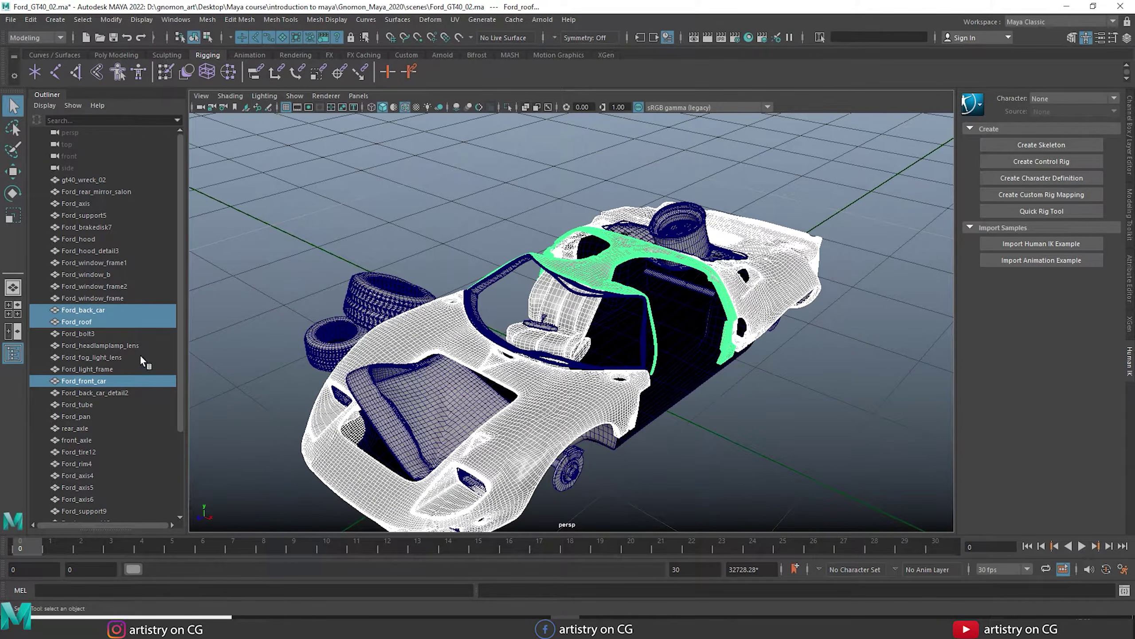
{"action": "scroll", "coordinate": [126, 335], "scroll_direction": "down", "scroll_amount": 3}
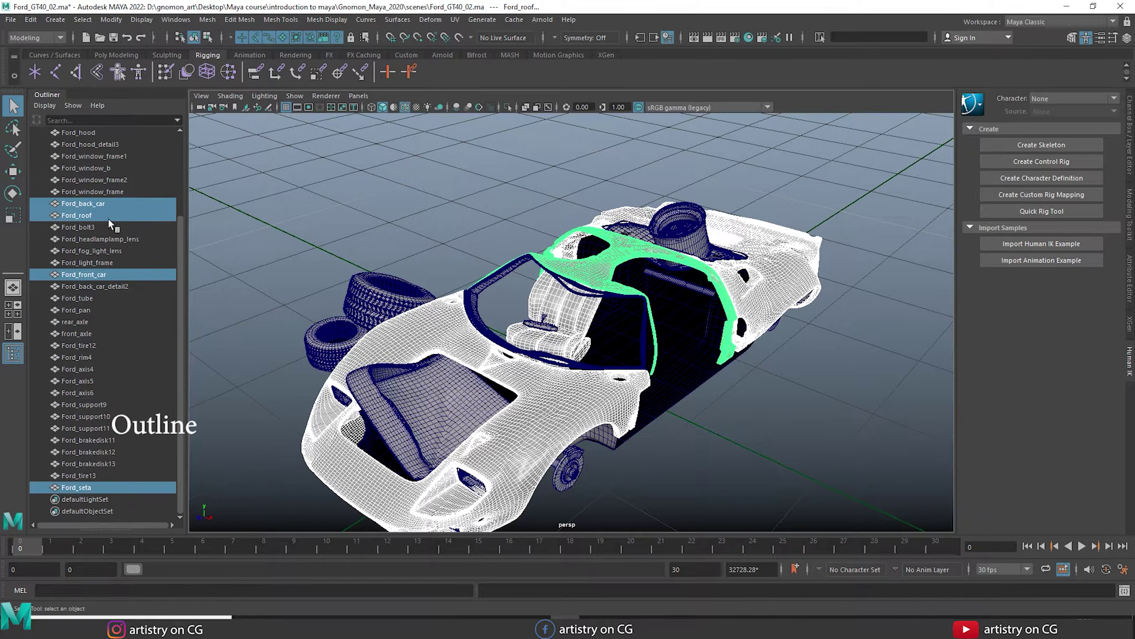
{"action": "left_click", "coordinate": [287, 286]}
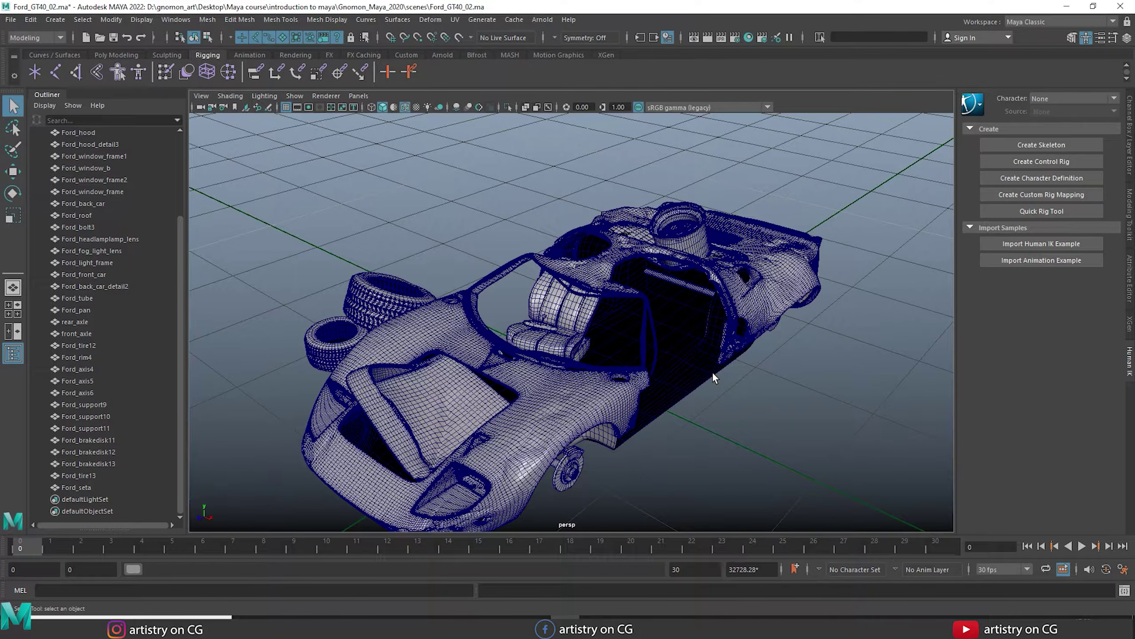
Step: Switch the hood to face mode, pick single faces in turn, and start a multi-face selection by adding neighbouring faces
{"action": "right_click_drag", "start_coordinate": [415, 300], "coordinate": [415, 334]}
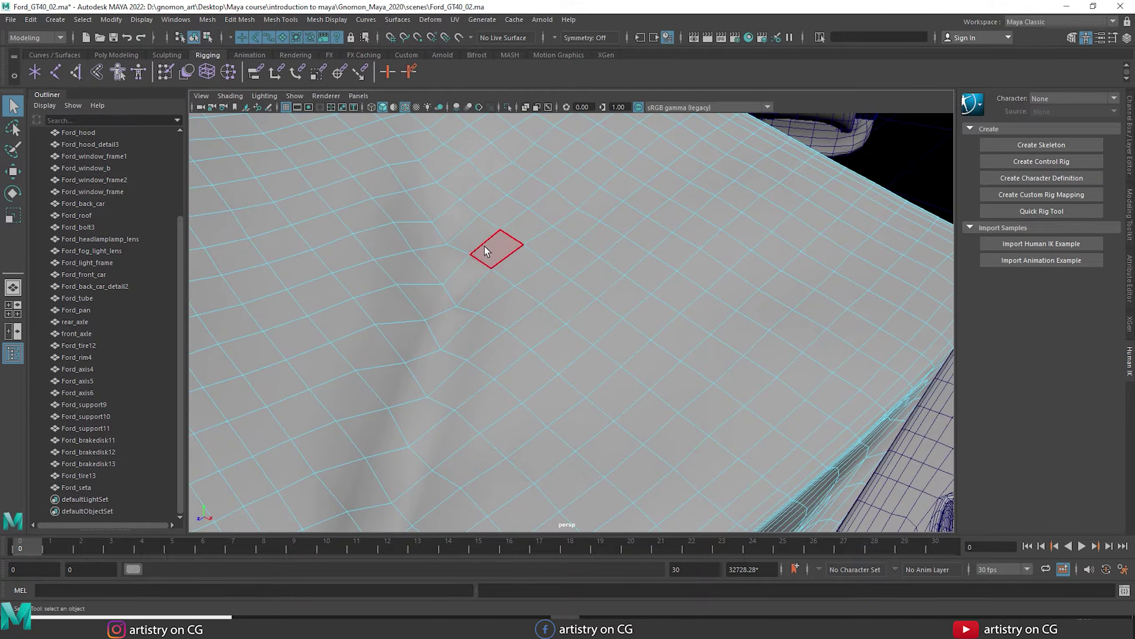
{"action": "left_click", "coordinate": [484, 246]}
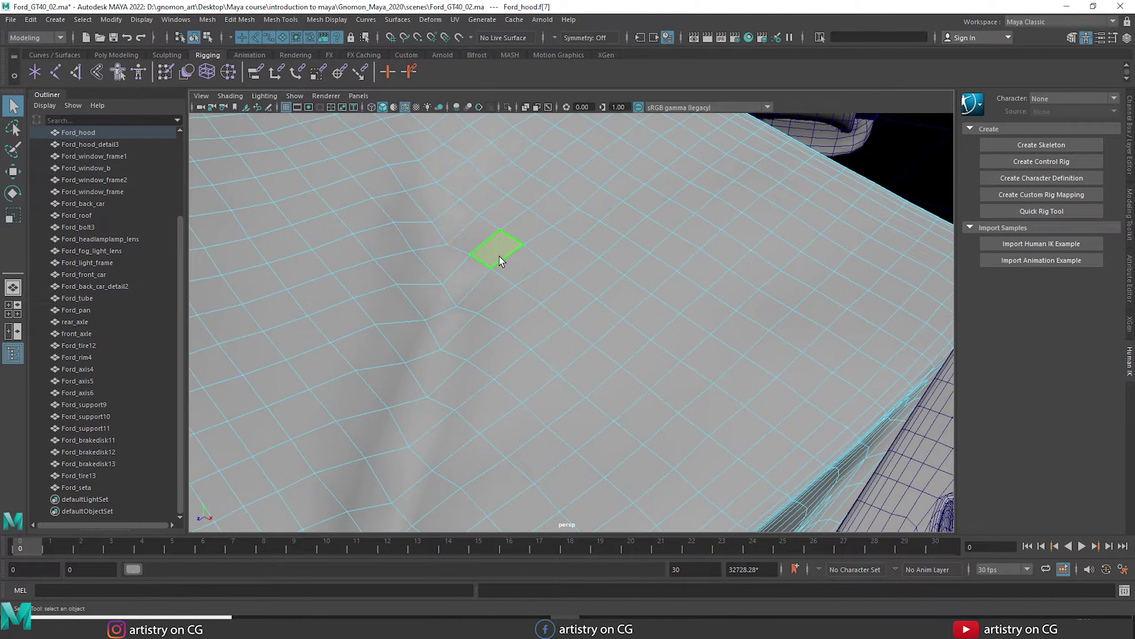
{"action": "left_click", "coordinate": [528, 231]}
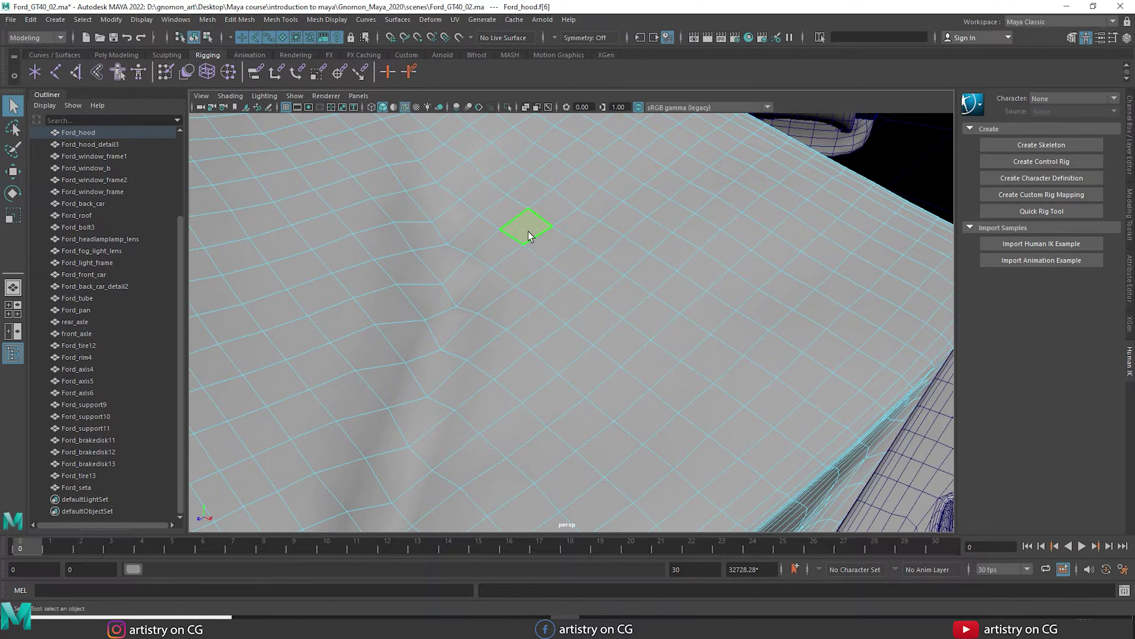
{"action": "left_click", "coordinate": [554, 281]}
{"action": "left_click", "coordinate": [549, 249], "text": "shift"}
{"action": "left_click", "coordinate": [518, 258], "text": "shift"}
{"action": "left_click", "coordinate": [559, 305], "text": "shift"}
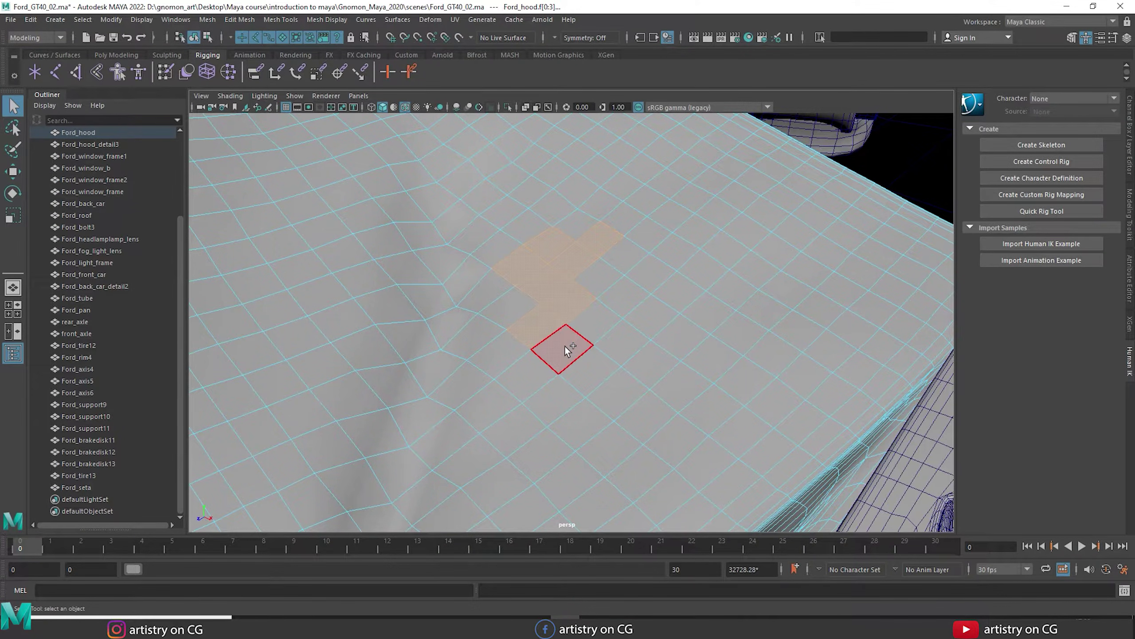
Step: Extend the hood selection with further individual faces next to the selected patch
{"action": "left_click", "coordinate": [614, 328], "text": "shift"}
{"action": "left_click", "coordinate": [625, 354], "text": "shift"}
{"action": "left_click", "coordinate": [600, 366], "text": "shift"}
{"action": "left_click", "coordinate": [624, 390], "text": "shift"}
{"action": "left_click", "coordinate": [580, 403], "text": "shift"}
{"action": "left_click", "coordinate": [514, 366], "text": "shift"}
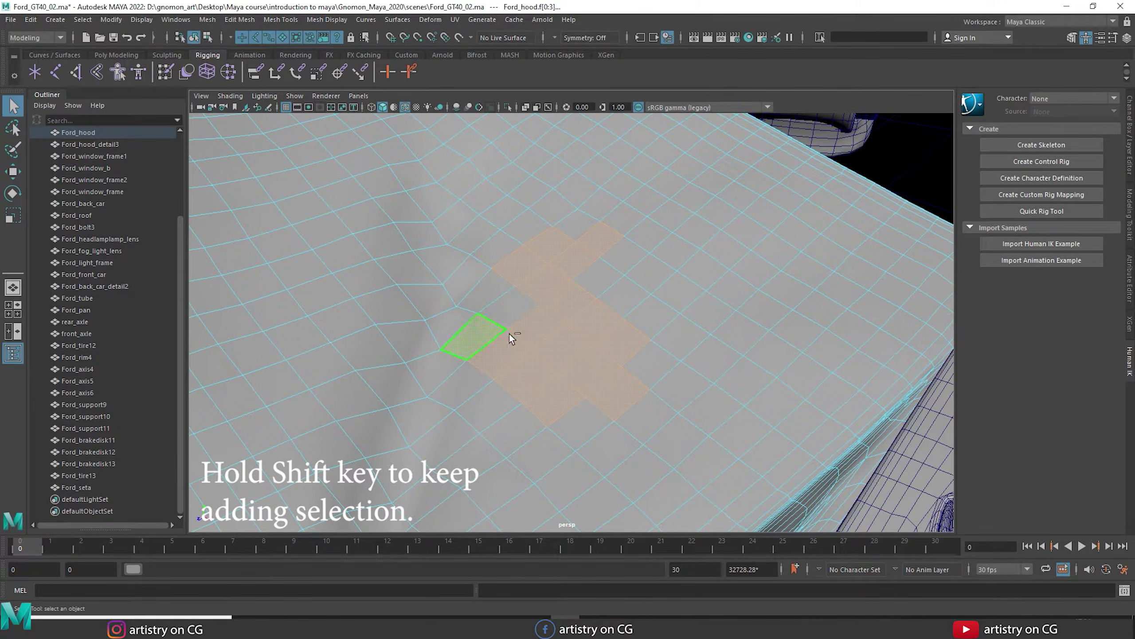
Step: Toggle the selection of the hood faces inside a large marquee drawn around the selected patch
{"action": "left_click", "coordinate": [571, 338], "text": "shift"}
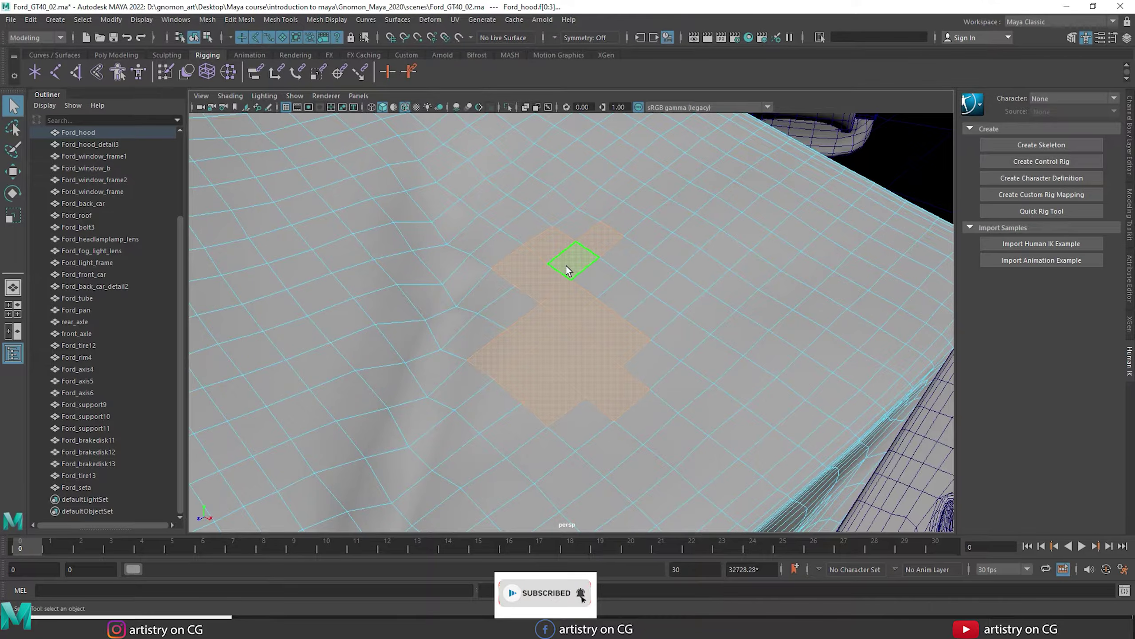
{"action": "left_click_drag", "start_coordinate": [326, 157], "coordinate": [800, 486]}
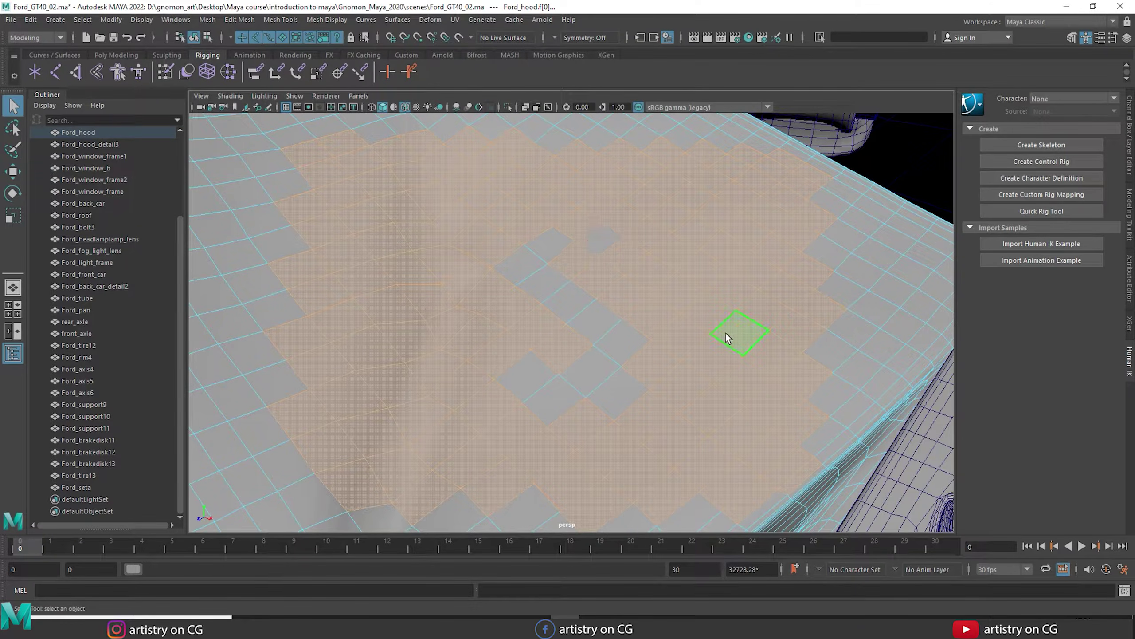
{"action": "right_click_drag", "start_coordinate": [726, 333], "coordinate": [656, 296], "text": "alt"}
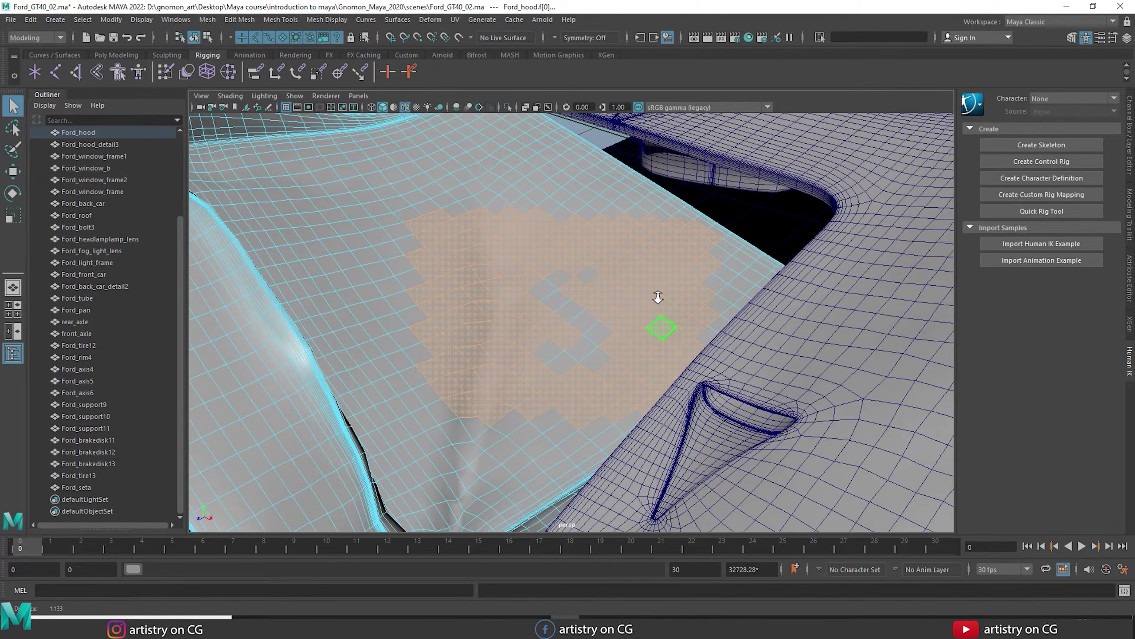
Step: Start a new hood face selection and toggle individual faces around the middle of the panel one by one
{"action": "left_click", "coordinate": [522, 249]}
{"action": "left_click", "coordinate": [547, 287], "text": "shift"}
{"action": "left_click", "coordinate": [573, 314], "text": "shift"}
{"action": "left_click", "coordinate": [534, 340], "text": "shift"}
{"action": "left_click", "coordinate": [543, 314], "text": "shift"}
{"action": "left_click", "coordinate": [562, 278], "text": "shift"}
{"action": "left_click", "coordinate": [580, 268], "text": "shift"}
{"action": "left_click", "coordinate": [588, 301], "text": "shift"}
{"action": "left_click", "coordinate": [602, 284], "text": "shift"}
{"action": "left_click", "coordinate": [589, 274], "text": "shift"}
{"action": "left_click", "coordinate": [572, 286], "text": "shift"}
{"action": "left_click", "coordinate": [507, 263], "text": "shift"}
Step: Add more individual faces beside the hood crease in add-only mode, without deselecting any already selected
{"action": "left_click", "coordinate": [469, 311], "text": "shift"}
{"action": "left_click", "coordinate": [493, 311], "text": "ctrl+shift"}
{"action": "left_click", "coordinate": [500, 289], "text": "ctrl+shift"}
{"action": "left_click", "coordinate": [532, 281], "text": "ctrl+shift"}
{"action": "left_click", "coordinate": [515, 297], "text": "ctrl+shift"}
{"action": "left_click", "coordinate": [547, 269], "text": "ctrl+shift"}
{"action": "left_click", "coordinate": [535, 260], "text": "ctrl+shift"}
{"action": "left_click", "coordinate": [574, 246], "text": "ctrl+shift"}
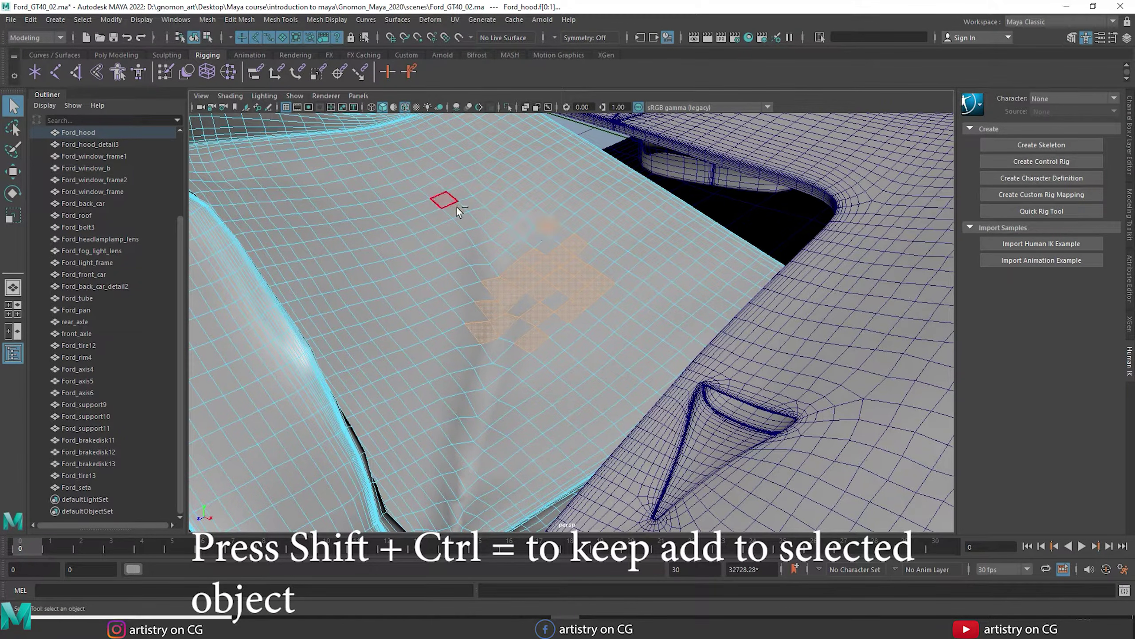
Step: Add large areas of hood faces to the selection with overlapping add-only marquees, including across the folded edge
{"action": "left_click_drag", "start_coordinate": [397, 187], "coordinate": [679, 411], "text": "ctrl+shift"}
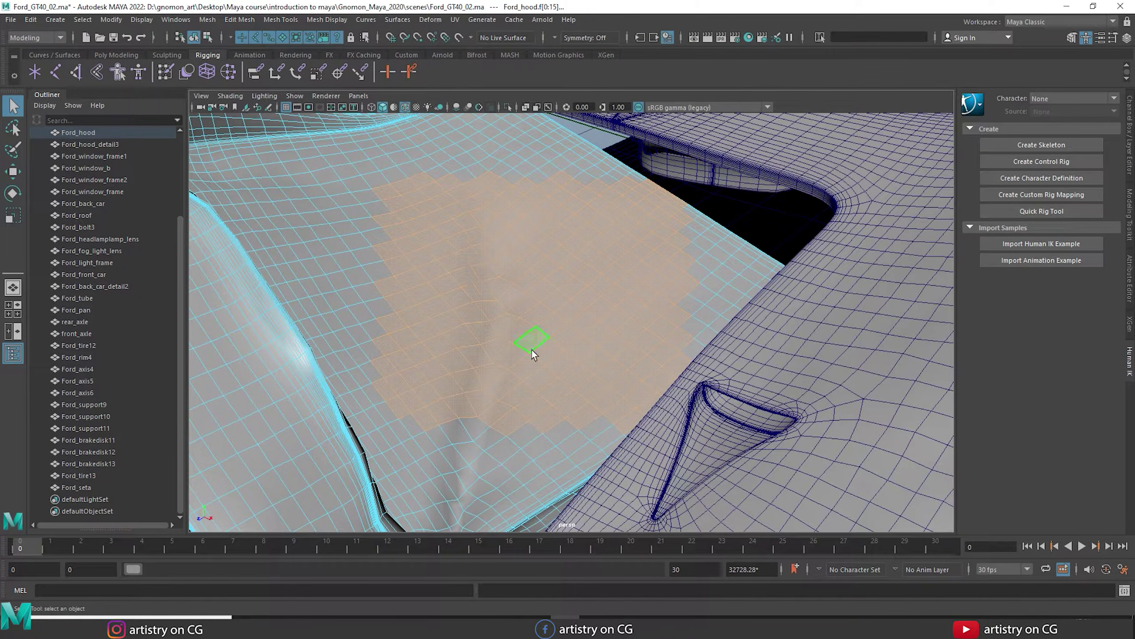
{"action": "left_click_drag", "start_coordinate": [300, 238], "coordinate": [418, 343], "text": "ctrl+shift"}
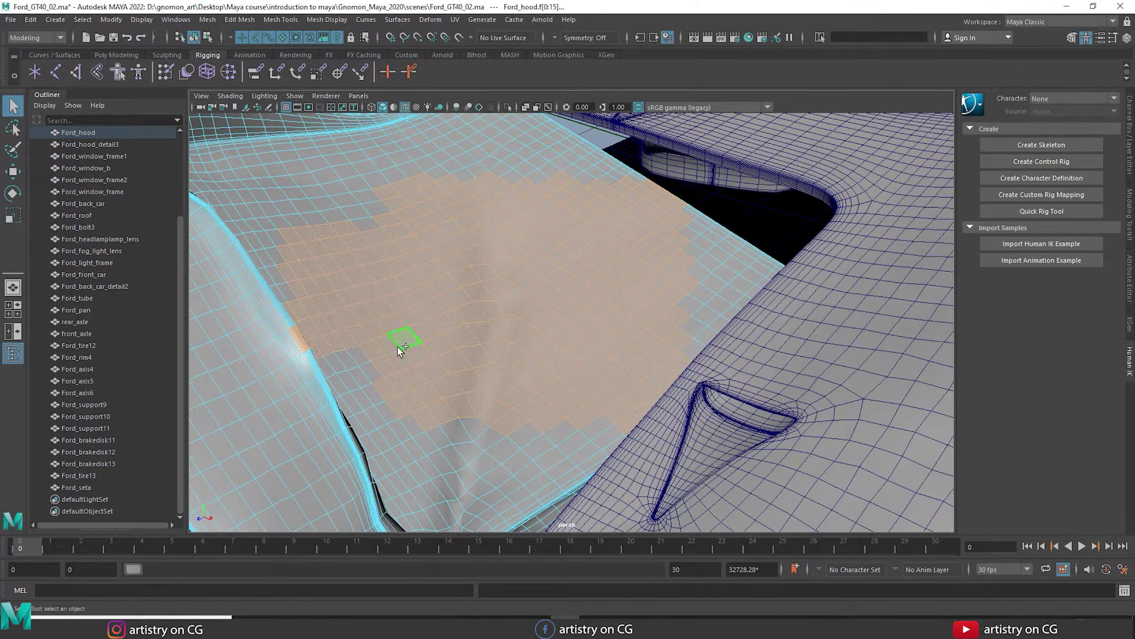
{"action": "left_click_drag", "start_coordinate": [236, 384], "coordinate": [431, 474], "text": "ctrl+shift"}
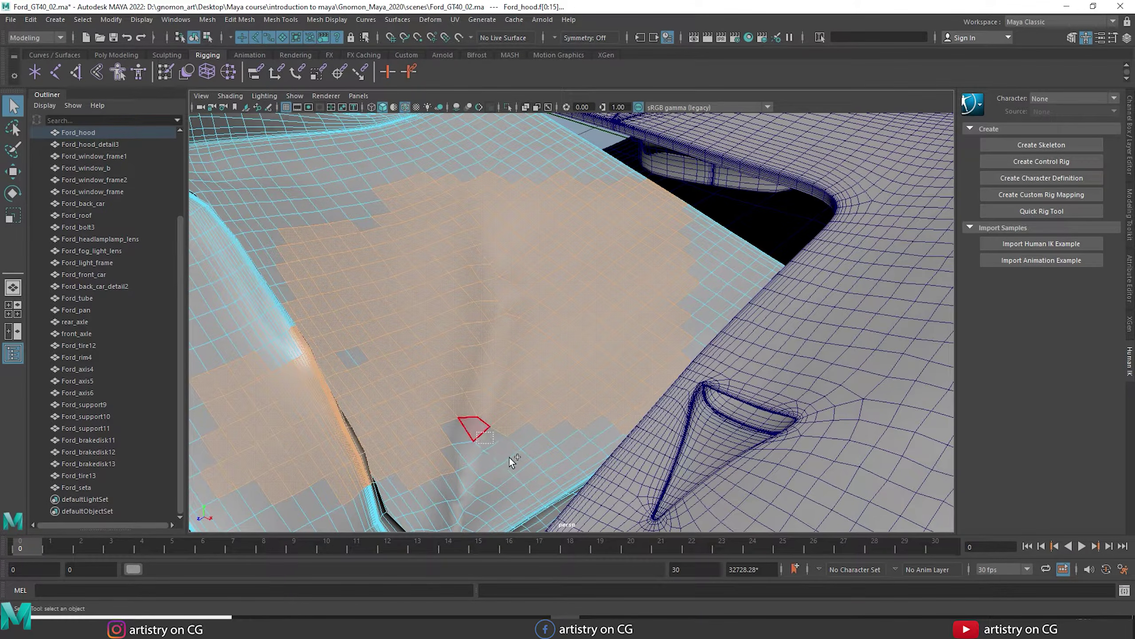
{"action": "left_click_drag", "start_coordinate": [499, 447], "coordinate": [469, 281], "text": "alt"}
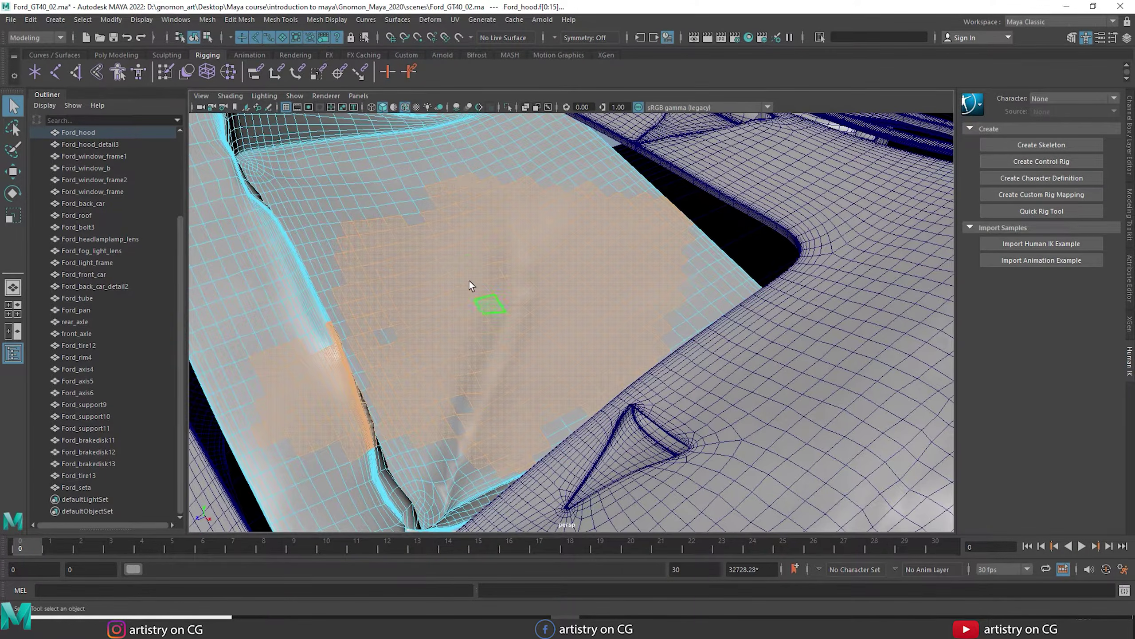
Step: Open the Select tool's settings, clear the face selection and marquee-select a block of the hood's vertices
{"action": "double_click", "coordinate": [13, 106]}
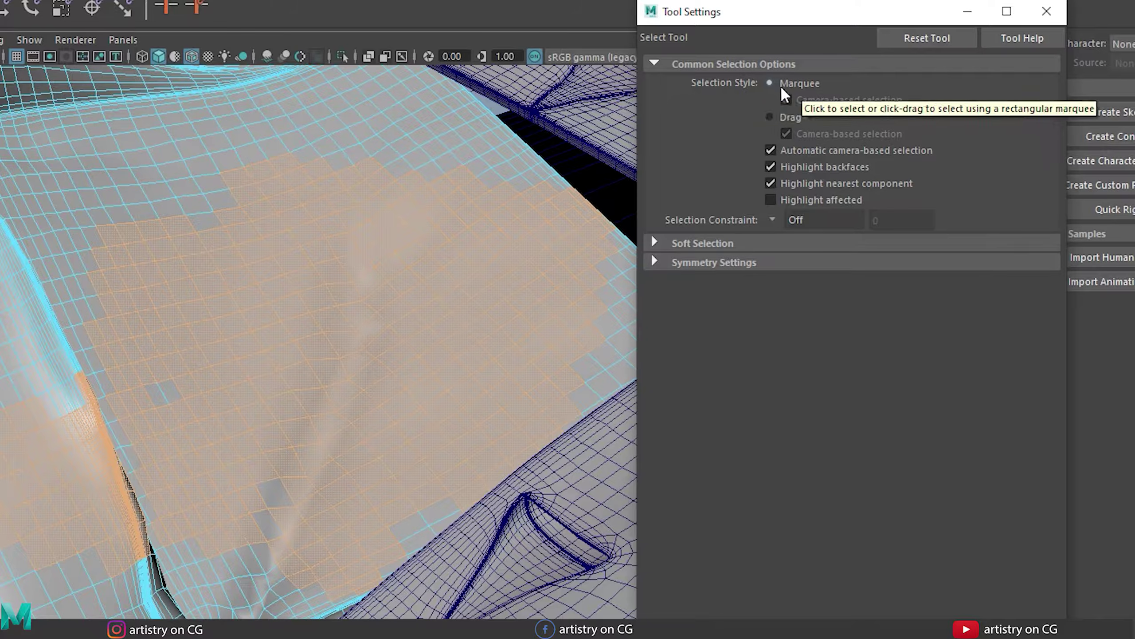
{"action": "left_click", "coordinate": [499, 208]}
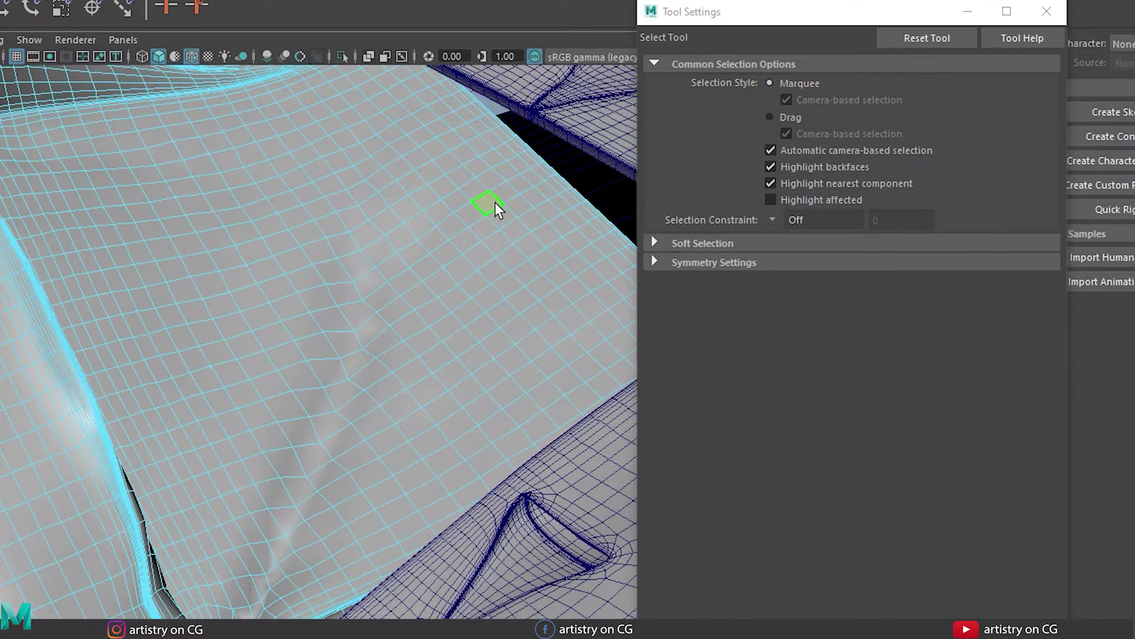
{"action": "left_click_drag", "start_coordinate": [155, 149], "coordinate": [548, 392]}
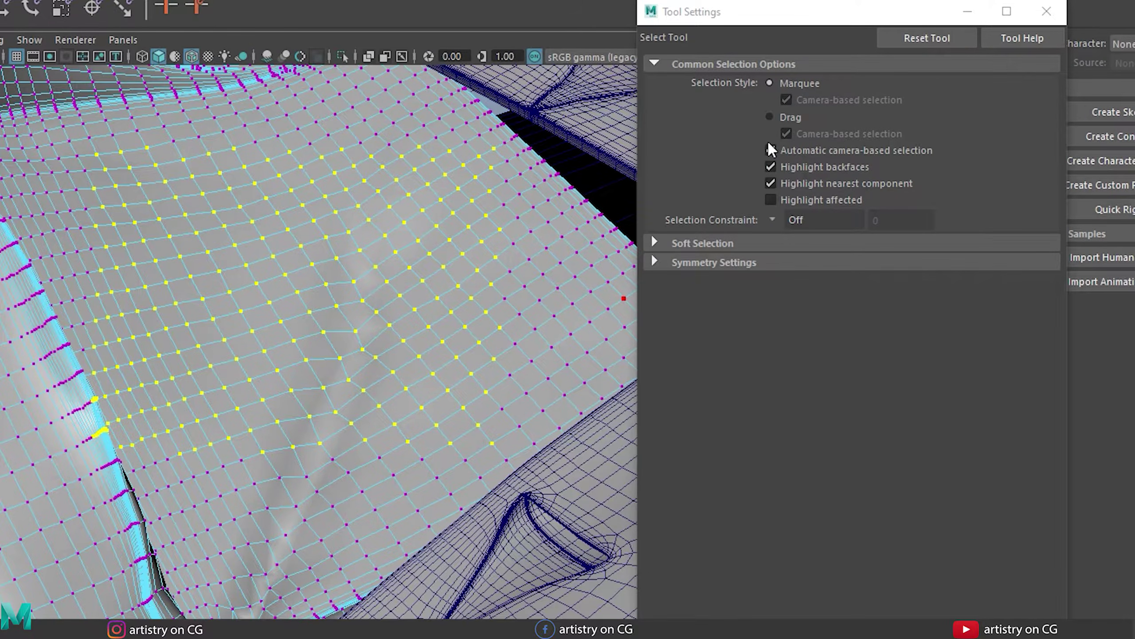
Step: Disable automatic and marquee camera-based selection, marquee-select the front car body's nose vertices from the side, and inspect the far side
{"action": "left_click", "coordinate": [770, 150]}
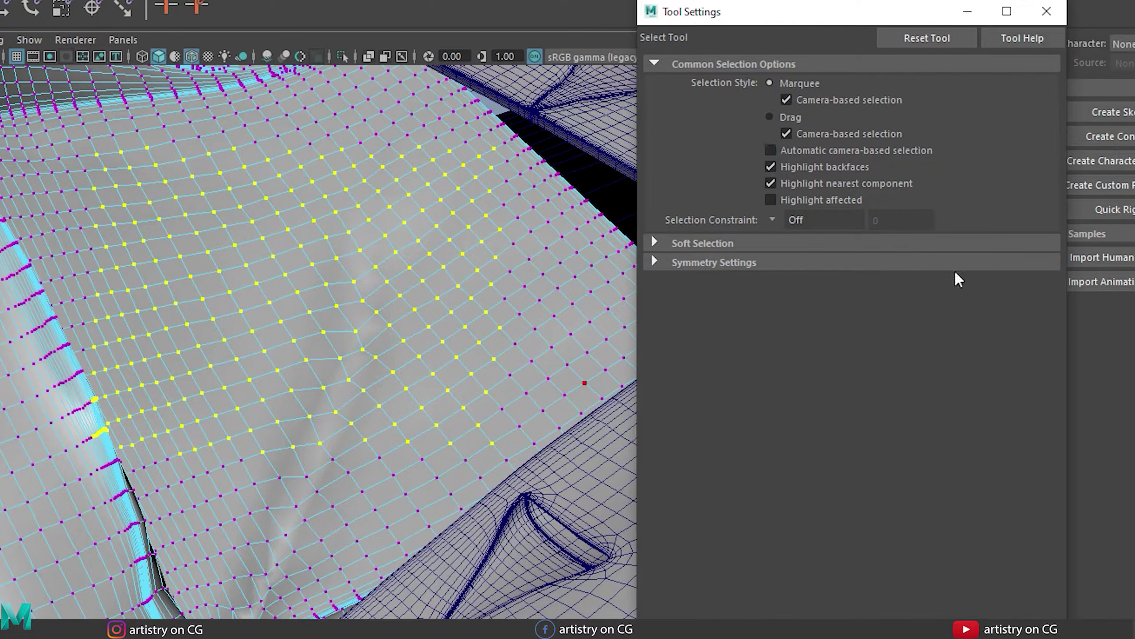
{"action": "right_click_drag", "start_coordinate": [416, 358], "coordinate": [244, 293], "text": "alt"}
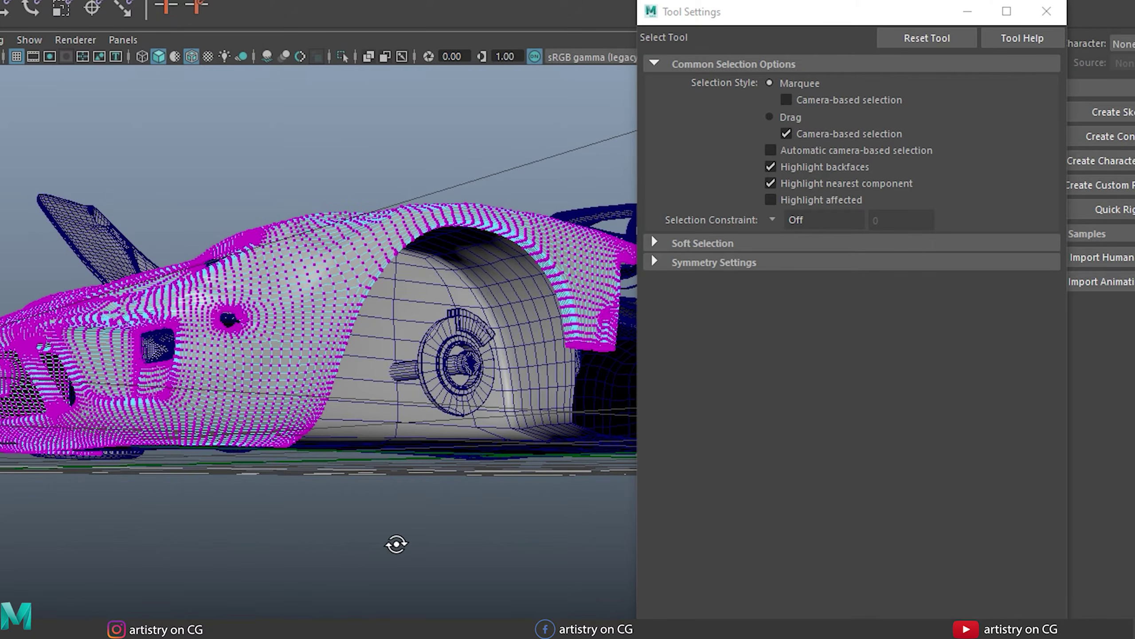
{"action": "left_click_drag", "start_coordinate": [395, 543], "coordinate": [329, 565], "text": "alt"}
{"action": "left_click_drag", "start_coordinate": [12, 569], "coordinate": [387, 157]}
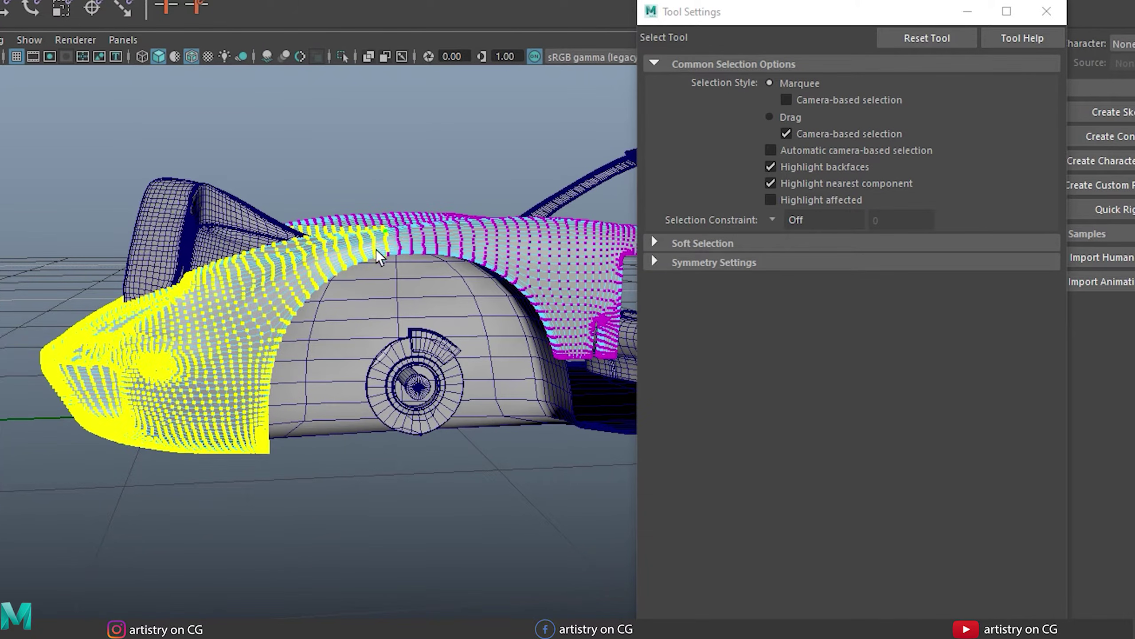
{"action": "left_click_drag", "start_coordinate": [155, 514], "coordinate": [181, 542], "text": "alt"}
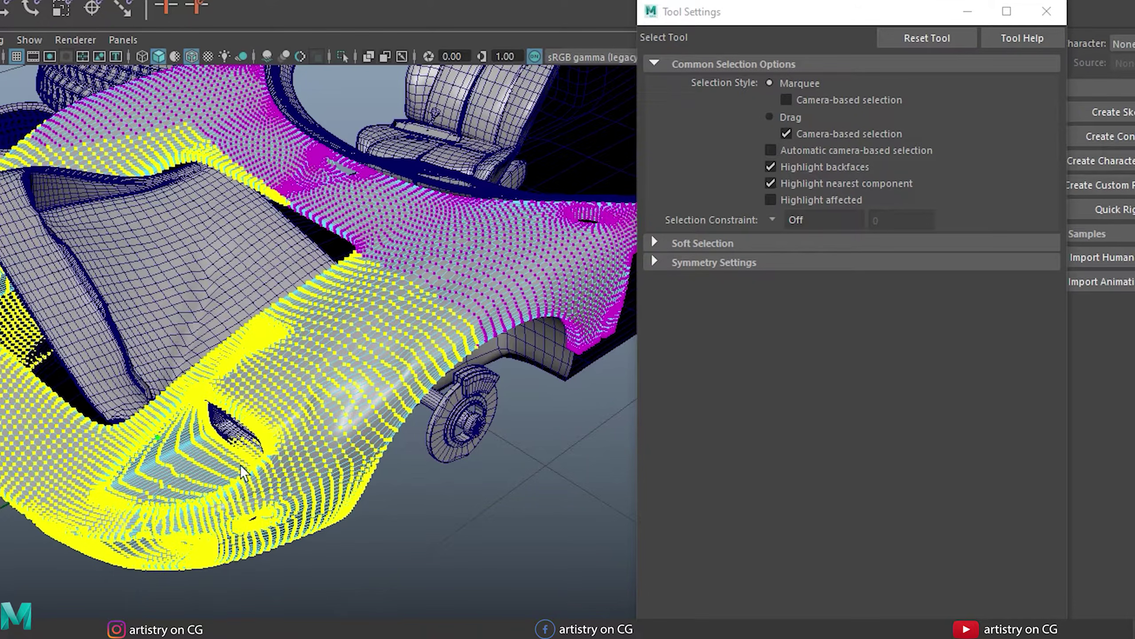
Step: Enable camera-based selection for Marquee, marquee-select the front body's vertices again from the side, and inspect which ones were picked
{"action": "left_click", "coordinate": [786, 100]}
{"action": "left_click_drag", "start_coordinate": [474, 509], "coordinate": [360, 461], "text": "alt"}
{"action": "left_click_drag", "start_coordinate": [78, 545], "coordinate": [487, 174]}
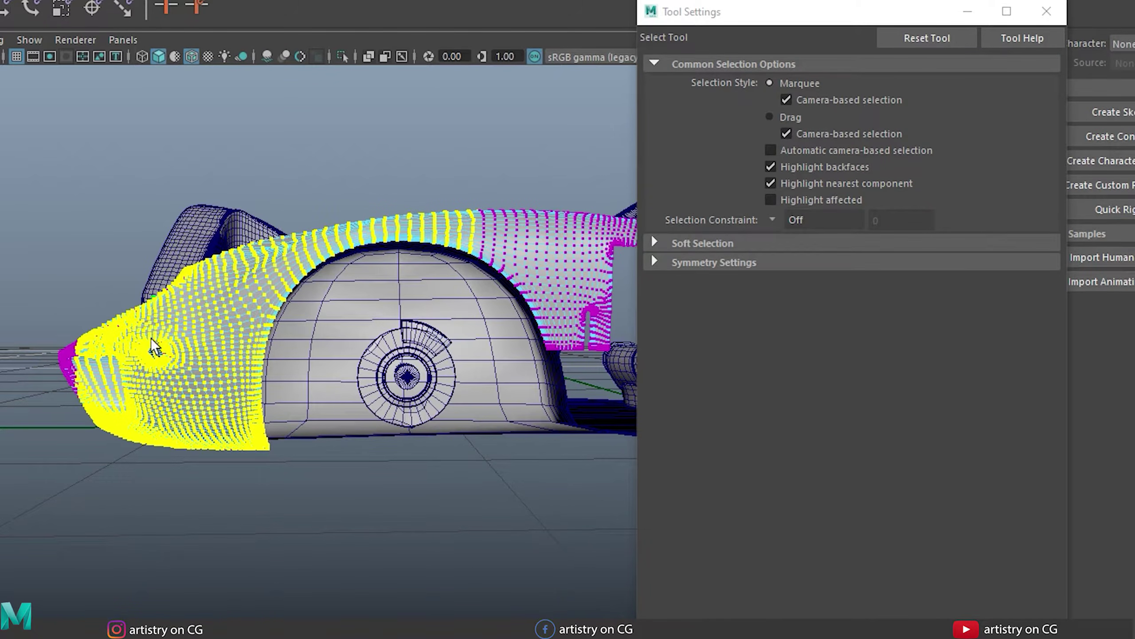
{"action": "left_click_drag", "start_coordinate": [224, 524], "coordinate": [353, 388], "text": "alt"}
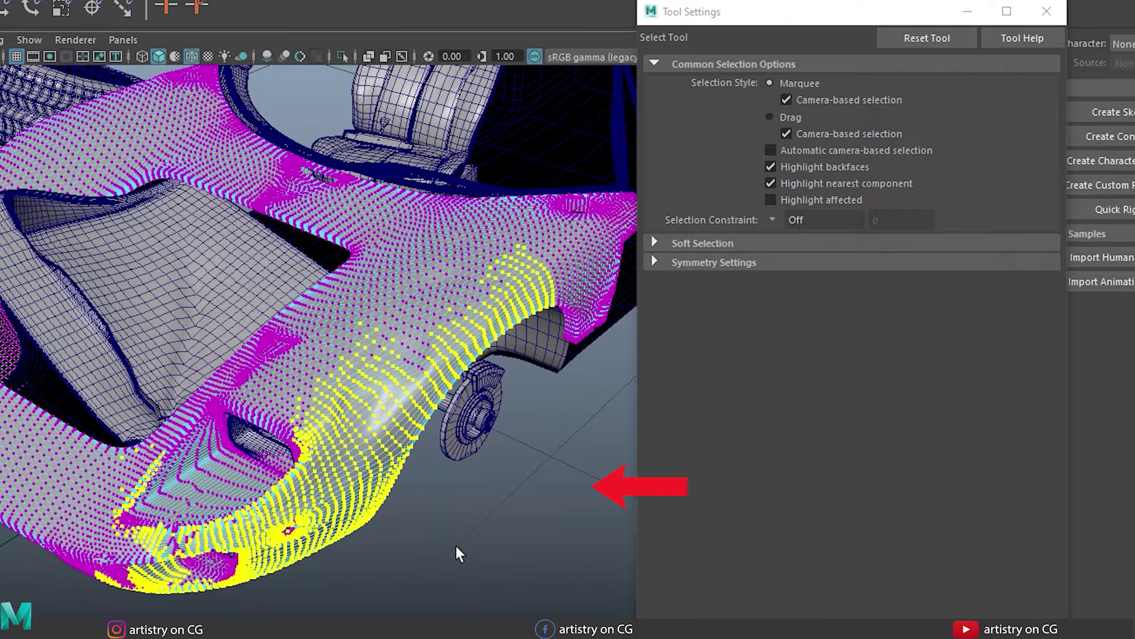
{"action": "left_click_drag", "start_coordinate": [456, 546], "coordinate": [385, 499], "text": "alt"}
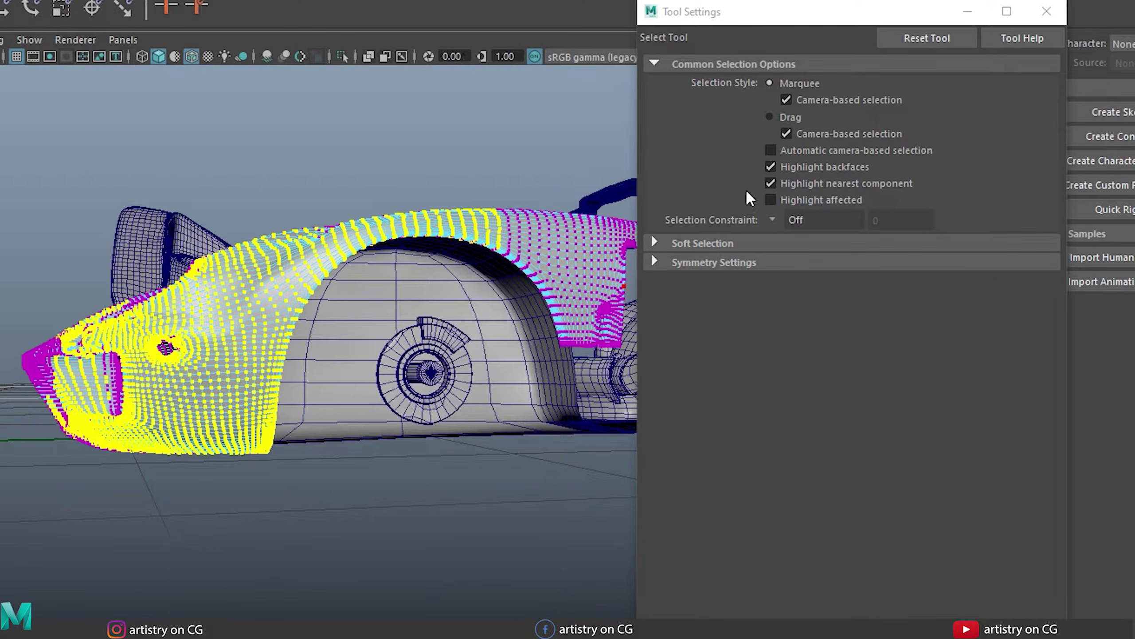
Step: Turn automatic camera-based selection back on and clear the front body's vertex selection
{"action": "left_click", "coordinate": [770, 150]}
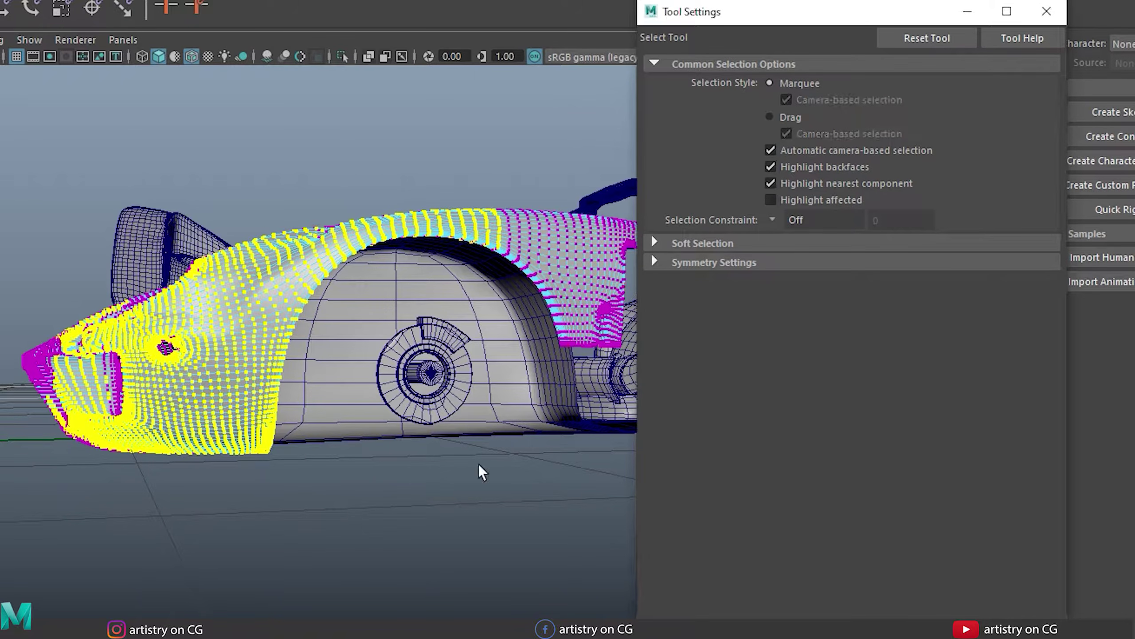
{"action": "left_click_drag", "start_coordinate": [405, 566], "coordinate": [386, 595], "text": "alt"}
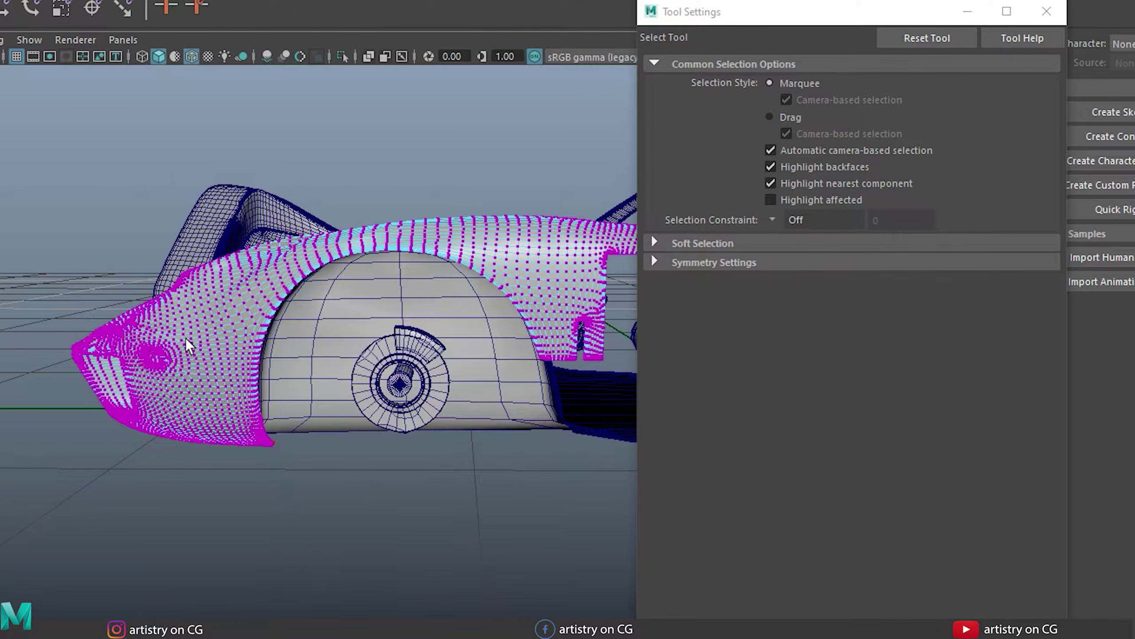
{"action": "left_click_drag", "start_coordinate": [29, 150], "coordinate": [87, 266]}
Step: Switch the front body to face mode, marquee-select its front part in shaded view, and inspect the selection from above
{"action": "right_click", "coordinate": [248, 314]}
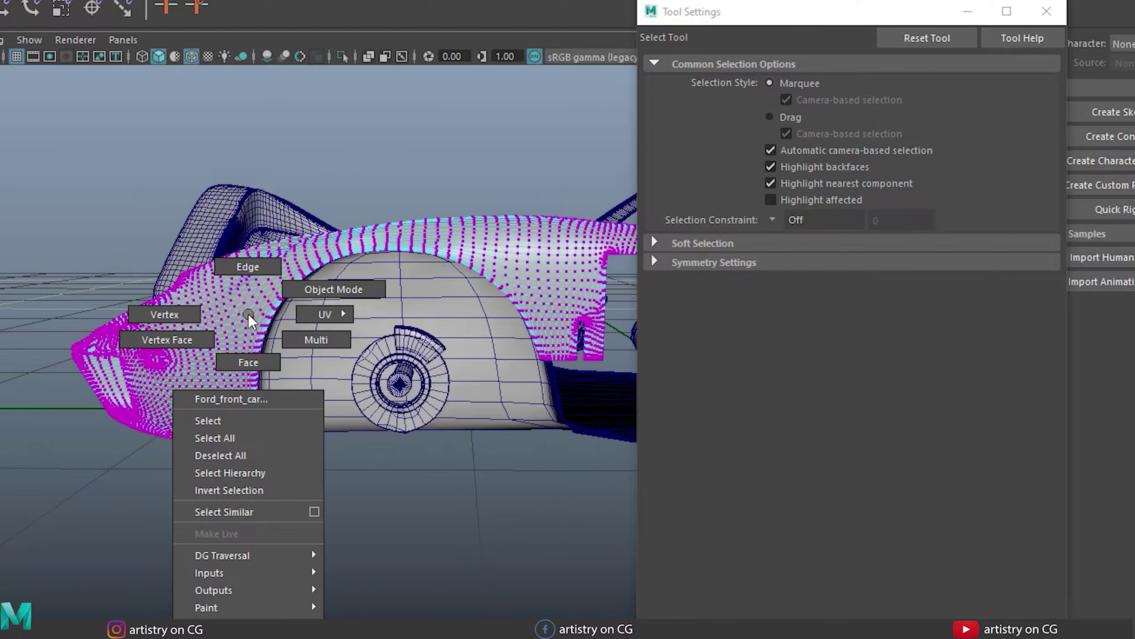
{"action": "left_click", "coordinate": [251, 362]}
{"action": "left_click_drag", "start_coordinate": [1, 138], "coordinate": [438, 543]}
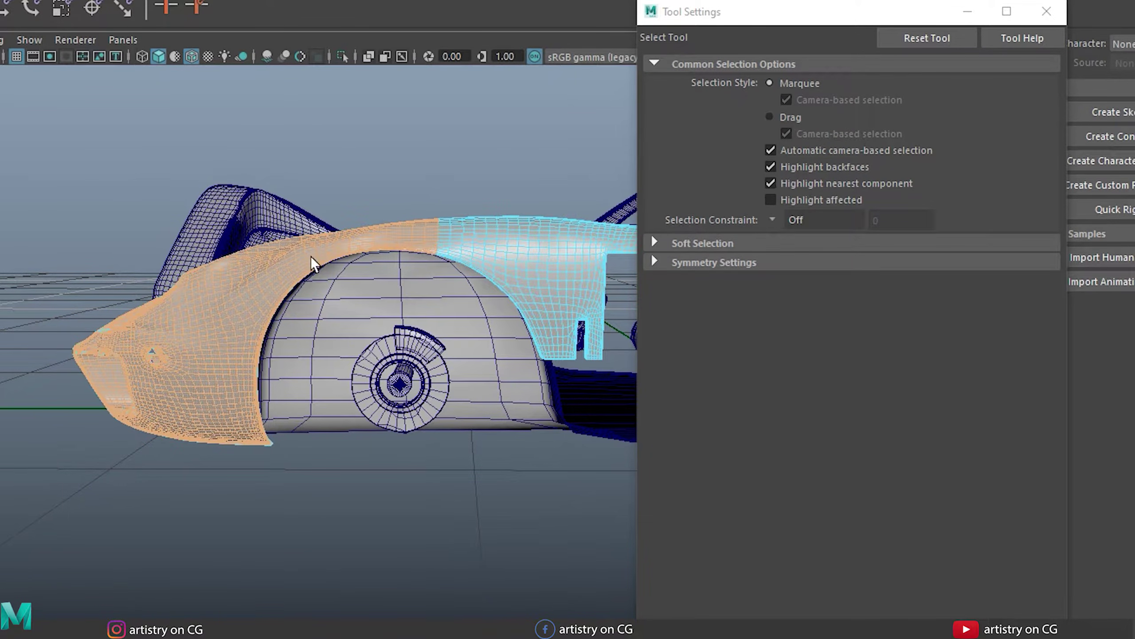
{"action": "left_click_drag", "start_coordinate": [331, 333], "coordinate": [314, 532], "text": "alt"}
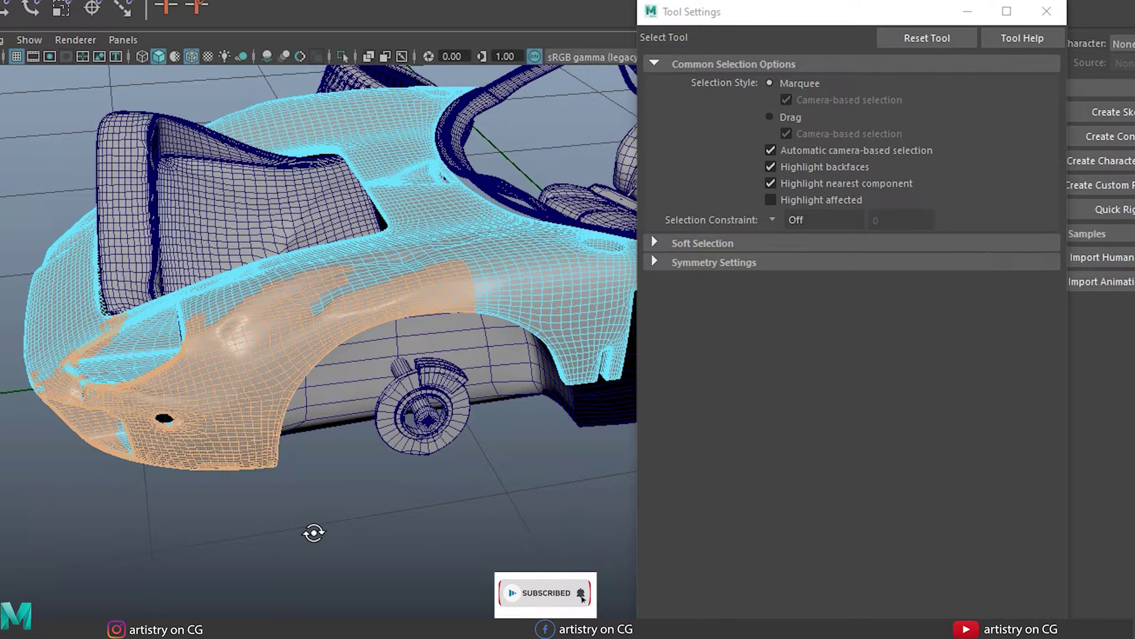
Step: Change to wireframe display, clear the selection, marquee-select the front body's faces from the side, and inspect both sides
{"action": "left_click_drag", "start_coordinate": [314, 533], "coordinate": [280, 497], "text": "alt"}
{"action": "key", "text": "4"}
{"action": "left_click", "coordinate": [198, 547]}
{"action": "left_click_drag", "start_coordinate": [9, 208], "coordinate": [423, 520]}
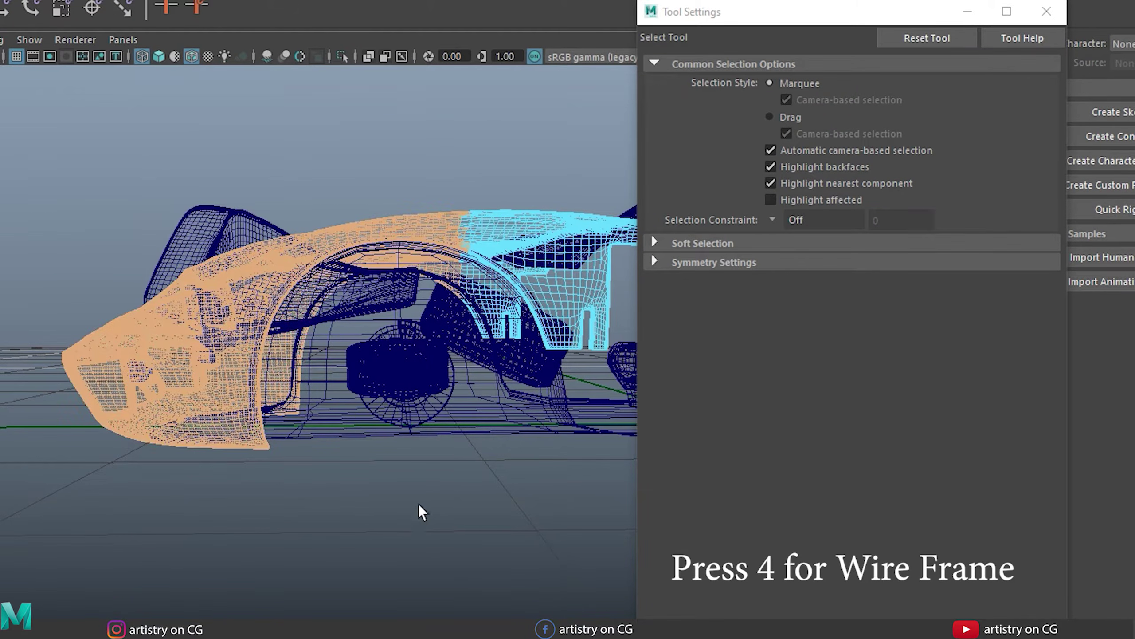
{"action": "left_click_drag", "start_coordinate": [118, 492], "coordinate": [250, 470], "text": "alt"}
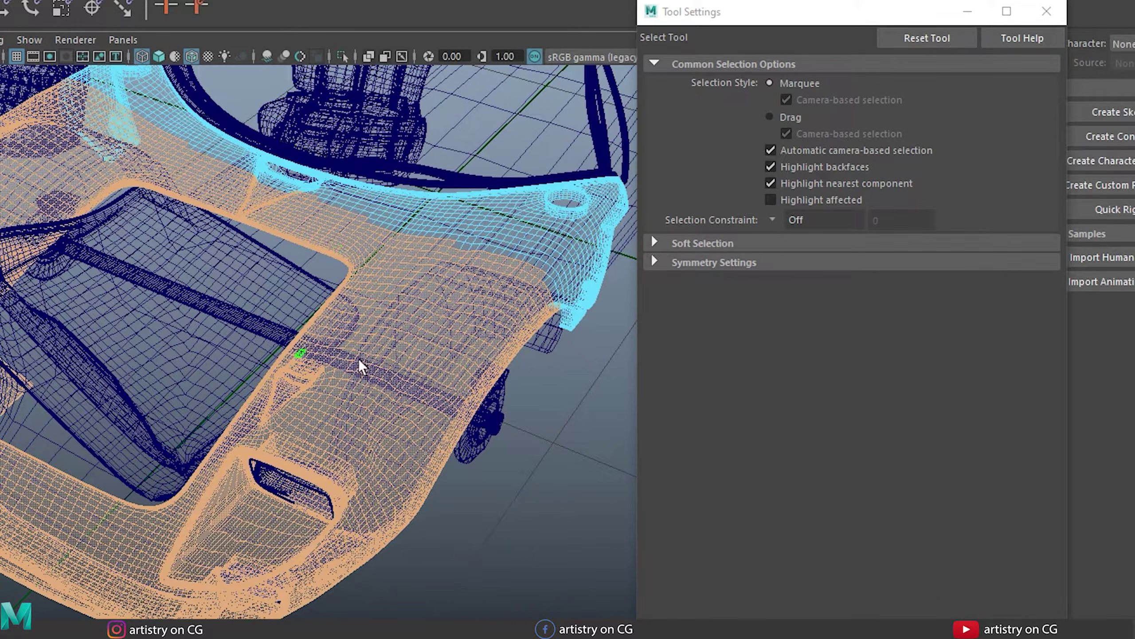
Step: Return the front body to object mode and set the viewport display back to smooth shaded
{"action": "left_click_drag", "start_coordinate": [532, 486], "coordinate": [385, 446], "text": "alt"}
{"action": "mouse_move", "coordinate": [248, 495]}
{"action": "left_mouse_down", "text": "alt"}
{"action": "mouse_move", "coordinate": [284, 489]}
{"action": "mouse_move", "coordinate": [251, 514]}
{"action": "left_mouse_up", "text": "alt"}
{"action": "right_click_drag", "start_coordinate": [216, 342], "coordinate": [290, 316]}
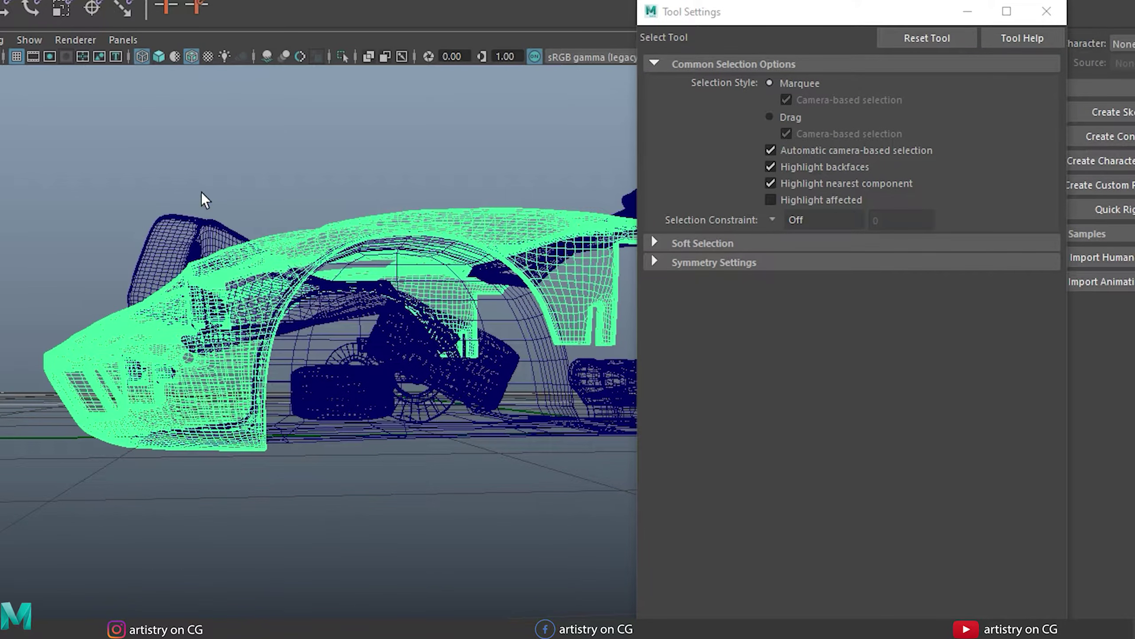
{"action": "left_click", "coordinate": [159, 56]}
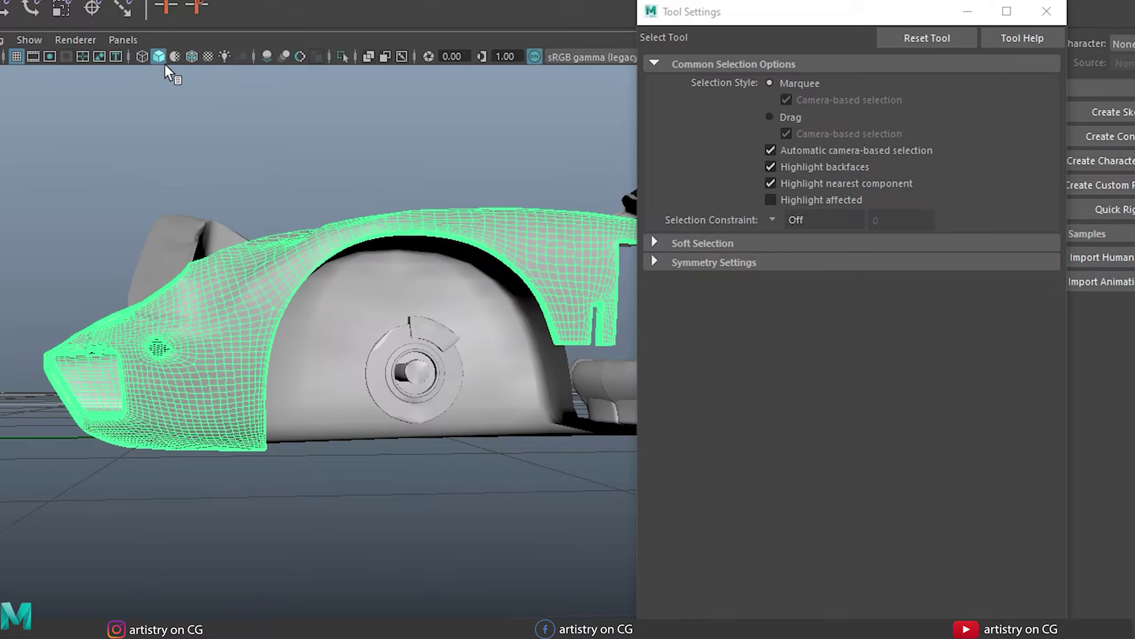
Step: Switch the front body to face mode, viewed from above, and set the Select tool's selection style to Drag
{"action": "mouse_move", "coordinate": [188, 508]}
{"action": "left_mouse_down", "text": "alt"}
{"action": "mouse_move", "coordinate": [229, 527]}
{"action": "mouse_move", "coordinate": [241, 549]}
{"action": "left_mouse_up", "text": "alt"}
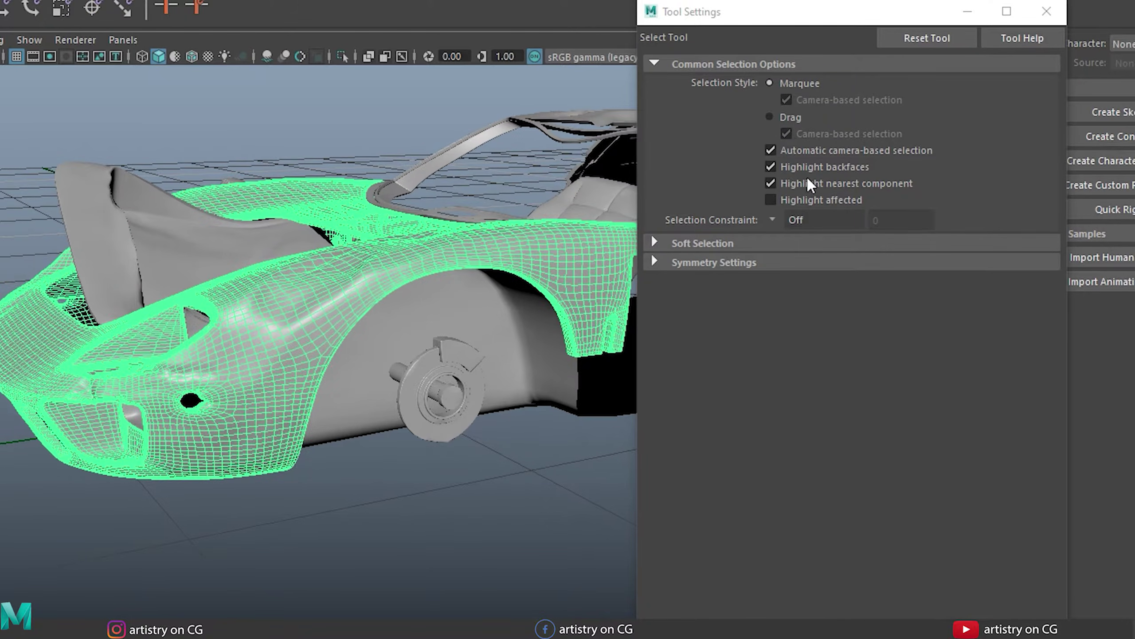
{"action": "left_click_drag", "start_coordinate": [479, 510], "coordinate": [557, 586], "text": "alt"}
{"action": "right_click_drag", "start_coordinate": [481, 341], "coordinate": [474, 390]}
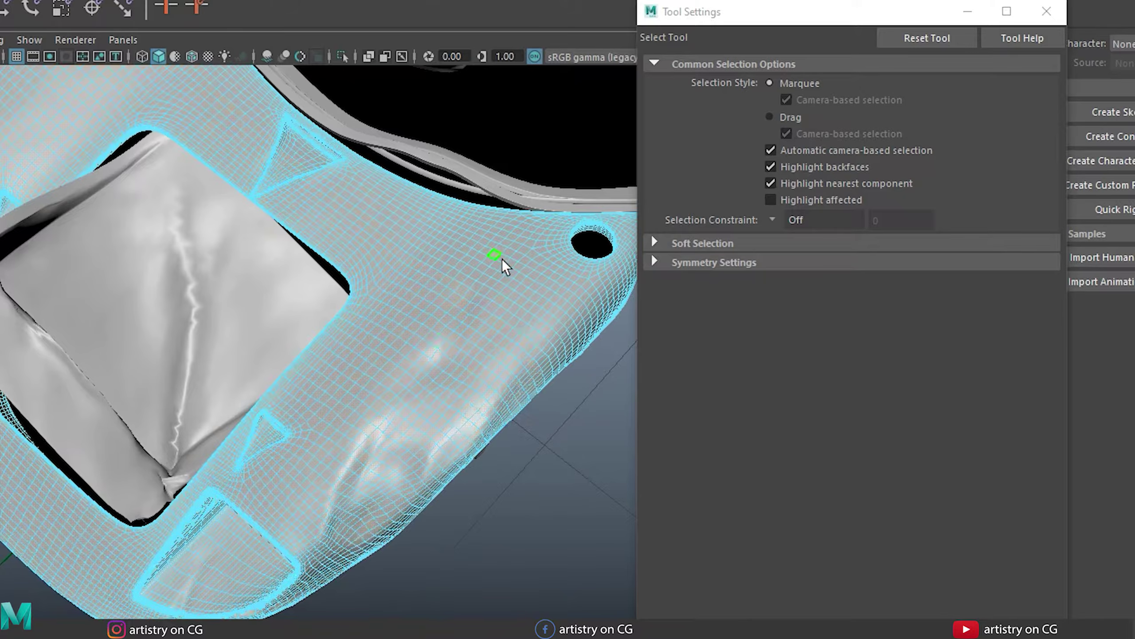
{"action": "left_click", "coordinate": [770, 117]}
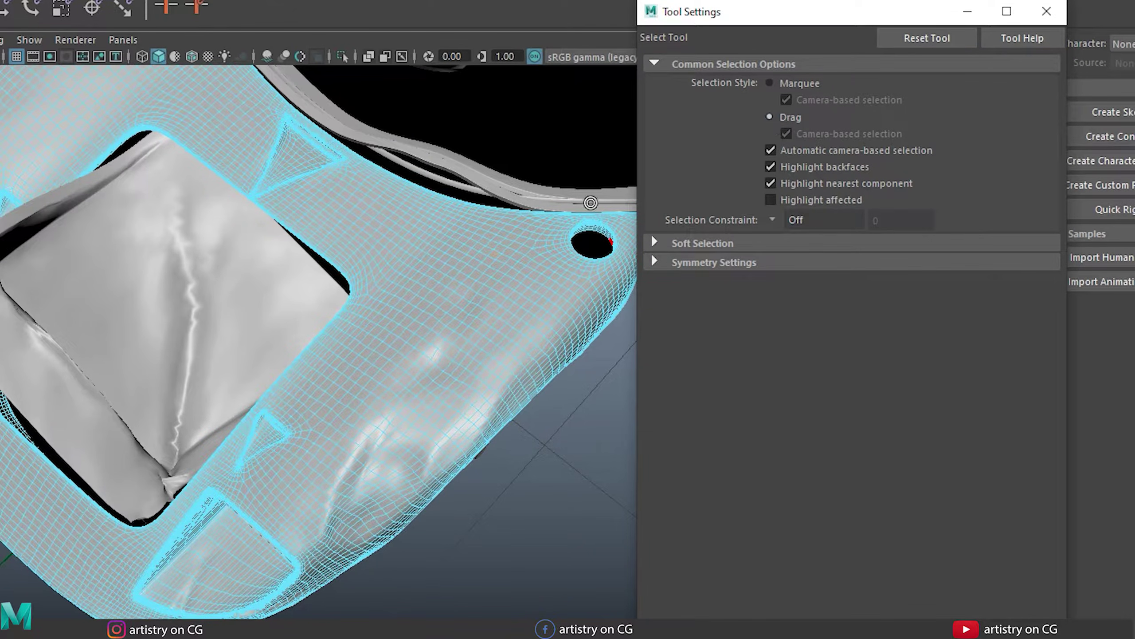
Step: Drag-select faces on the front body's side fender, and deselect a patch of them with the Paint Selection Tool
{"action": "mouse_move", "coordinate": [456, 324]}
{"action": "left_mouse_down"}
{"action": "mouse_move", "coordinate": [370, 393]}
{"action": "mouse_move", "coordinate": [487, 334]}
{"action": "mouse_move", "coordinate": [367, 388]}
{"action": "mouse_move", "coordinate": [478, 291]}
{"action": "mouse_move", "coordinate": [510, 308]}
{"action": "mouse_move", "coordinate": [544, 275]}
{"action": "mouse_move", "coordinate": [518, 329]}
{"action": "mouse_move", "coordinate": [340, 411]}
{"action": "mouse_move", "coordinate": [429, 226]}
{"action": "mouse_move", "coordinate": [359, 367]}
{"action": "mouse_move", "coordinate": [443, 253]}
{"action": "mouse_move", "coordinate": [440, 331]}
{"action": "mouse_move", "coordinate": [487, 233]}
{"action": "mouse_move", "coordinate": [447, 250]}
{"action": "mouse_move", "coordinate": [465, 249]}
{"action": "mouse_move", "coordinate": [315, 438]}
{"action": "mouse_move", "coordinate": [360, 393]}
{"action": "mouse_move", "coordinate": [461, 401]}
{"action": "mouse_move", "coordinate": [437, 429]}
{"action": "mouse_move", "coordinate": [475, 402]}
{"action": "left_mouse_up"}
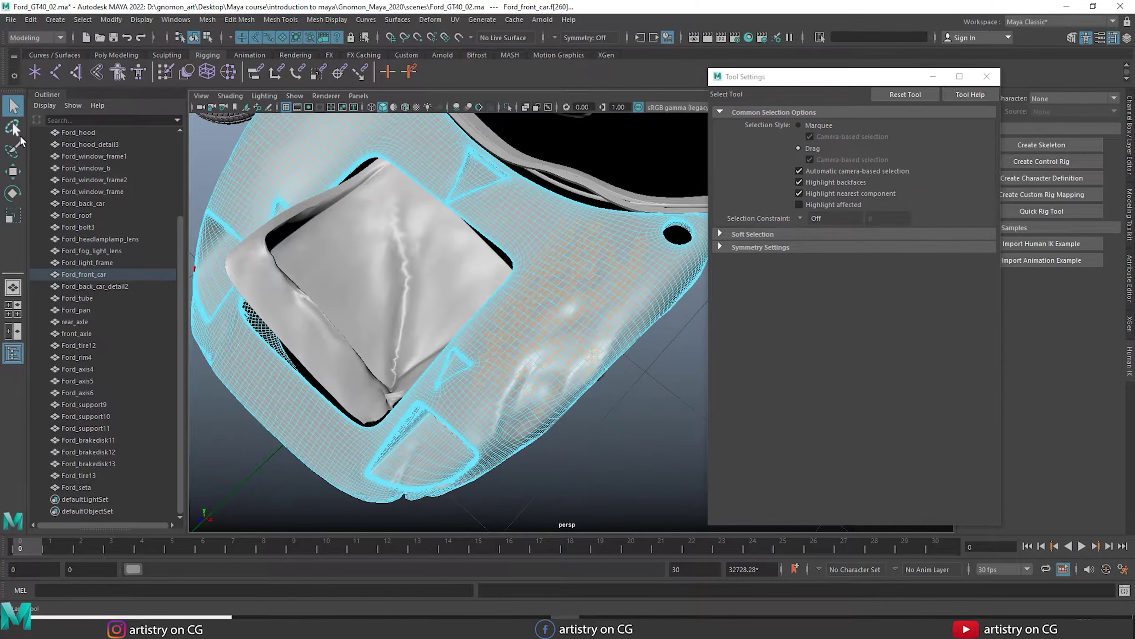
{"action": "left_click", "coordinate": [18, 134]}
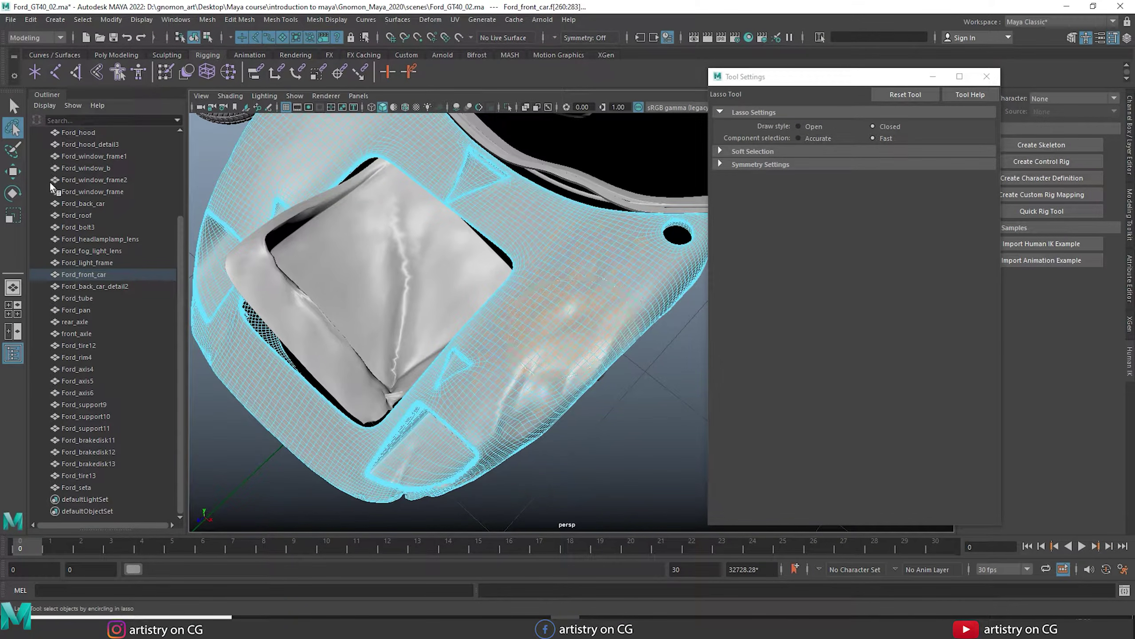
{"action": "left_click", "coordinate": [12, 149]}
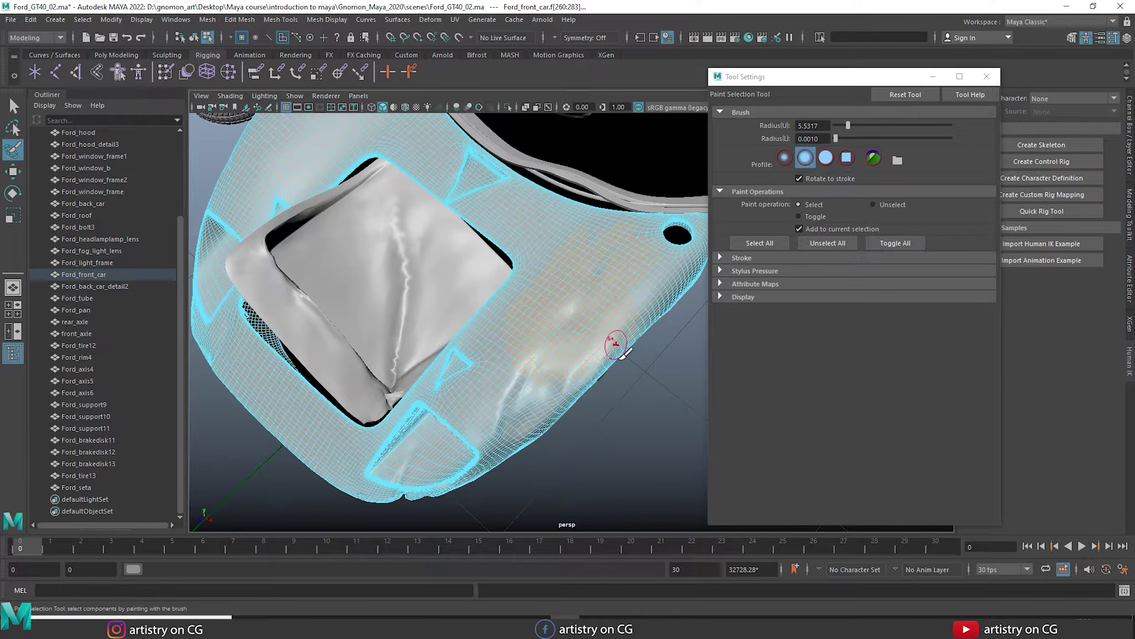
{"action": "scroll", "coordinate": [541, 284], "scroll_direction": "down", "scroll_amount": 3}
{"action": "scroll", "coordinate": [581, 288], "scroll_direction": "up", "scroll_amount": 8}
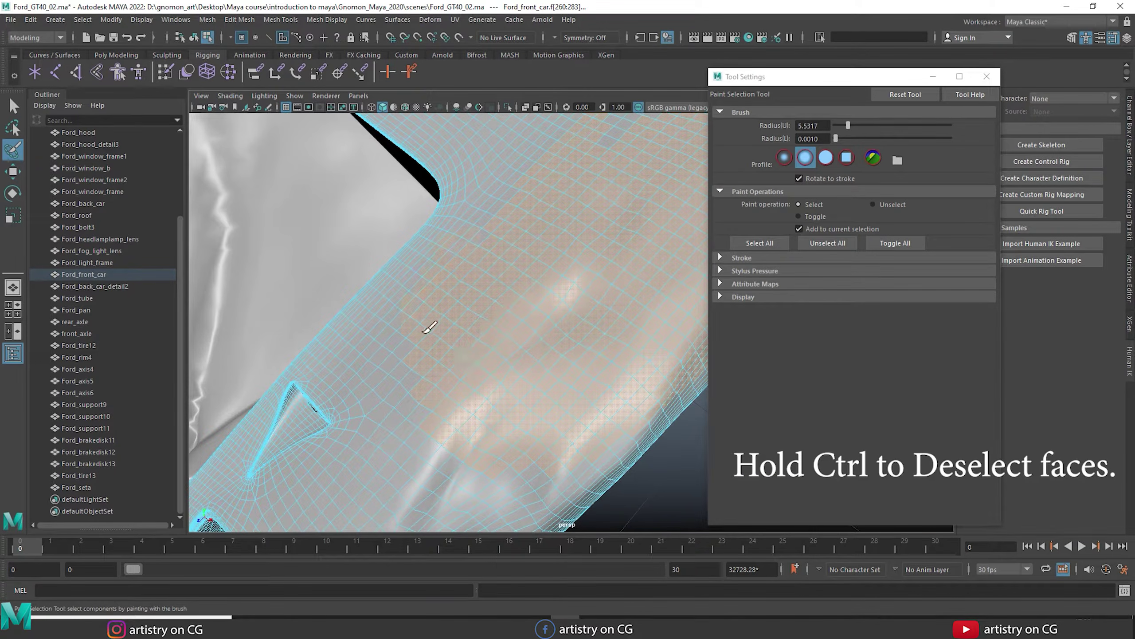
{"action": "left_click_drag", "start_coordinate": [430, 409], "coordinate": [481, 433], "text": "ctrl"}
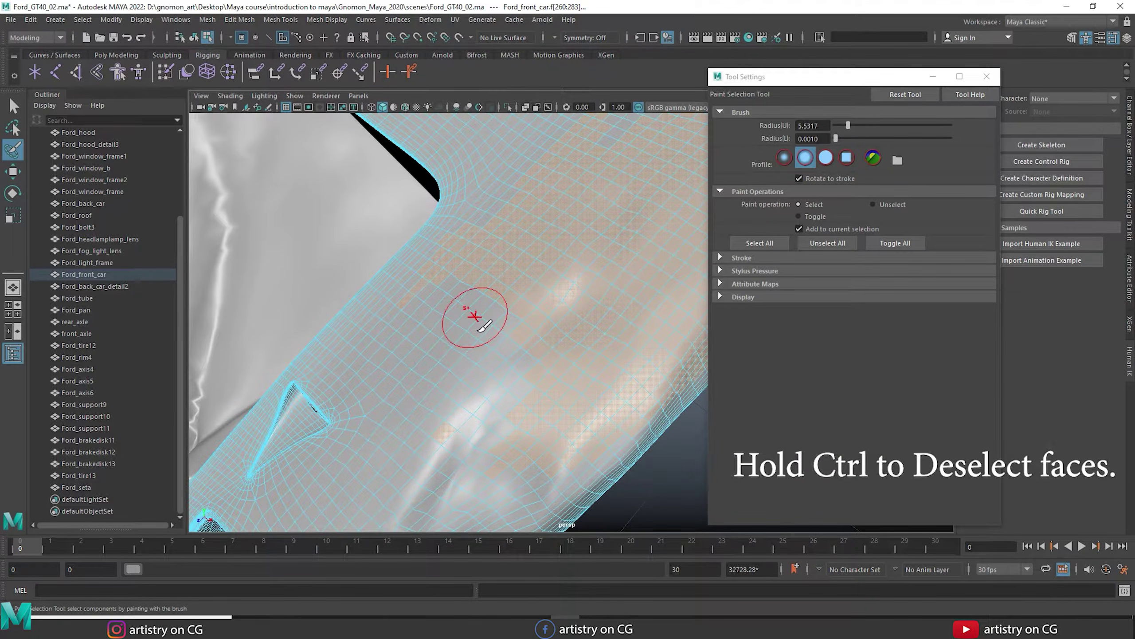
Step: Repaint the fender's face selection with a brush radius of 4.9966, return to the Select tool and clear the selection
{"action": "mouse_move", "coordinate": [493, 321]}
{"action": "left_mouse_down"}
{"action": "mouse_move", "coordinate": [583, 393]}
{"action": "mouse_move", "coordinate": [492, 317]}
{"action": "mouse_move", "coordinate": [581, 405]}
{"action": "mouse_move", "coordinate": [469, 326]}
{"action": "mouse_move", "coordinate": [576, 405]}
{"action": "mouse_move", "coordinate": [496, 372]}
{"action": "mouse_move", "coordinate": [577, 421]}
{"action": "mouse_move", "coordinate": [492, 371]}
{"action": "left_mouse_up"}
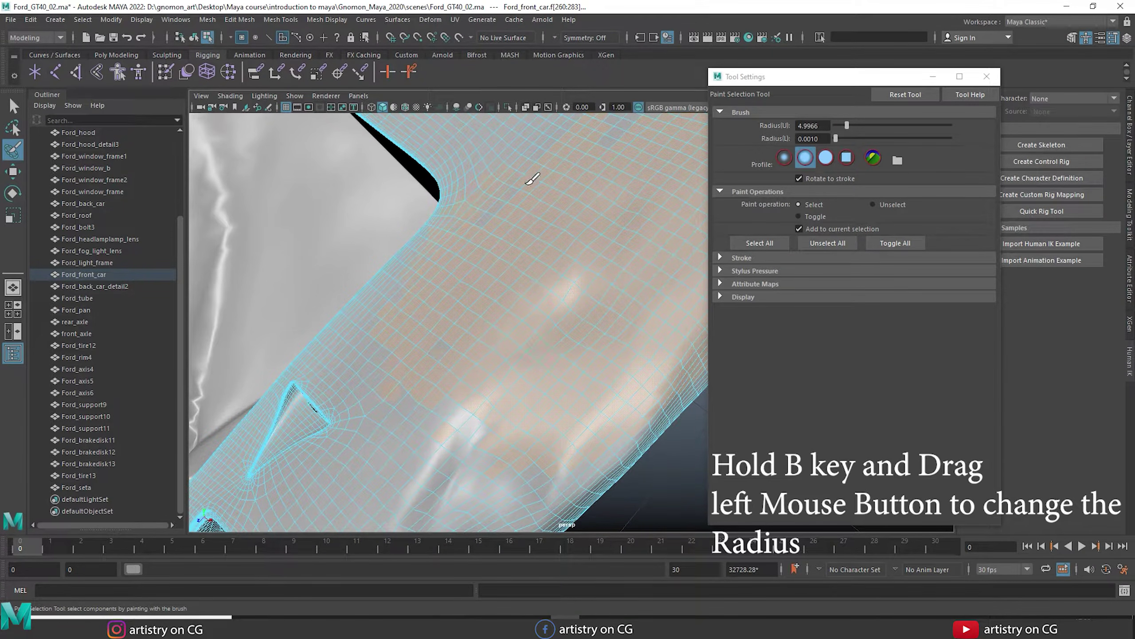
{"action": "right_click_drag", "start_coordinate": [556, 321], "coordinate": [495, 270], "text": "alt"}
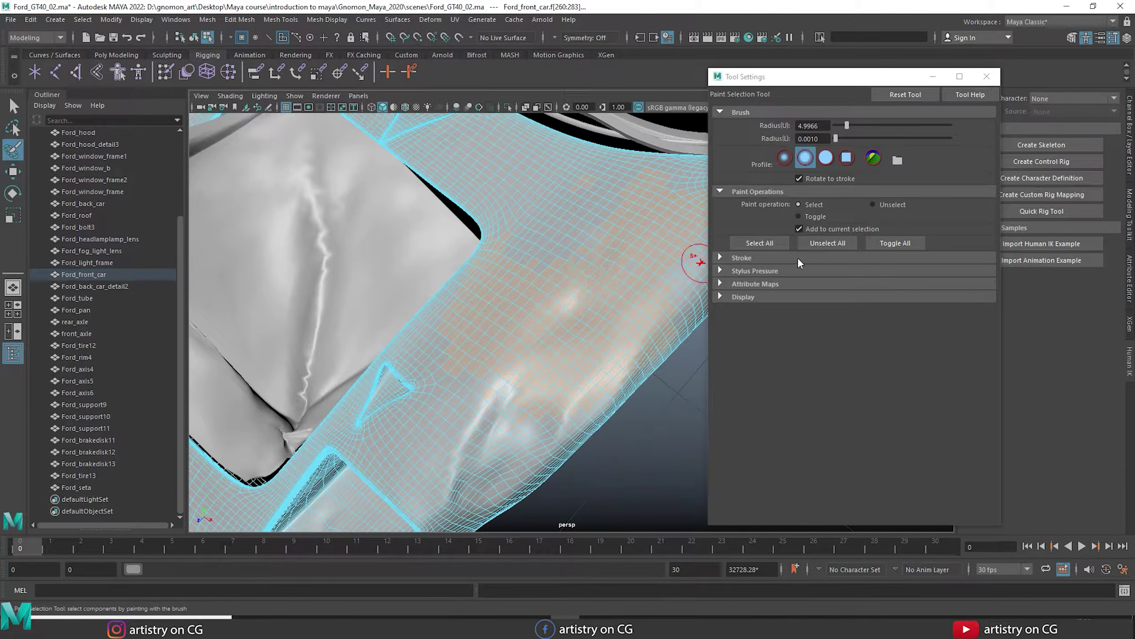
{"action": "key", "text": "q"}
{"action": "left_click", "coordinate": [632, 459]}
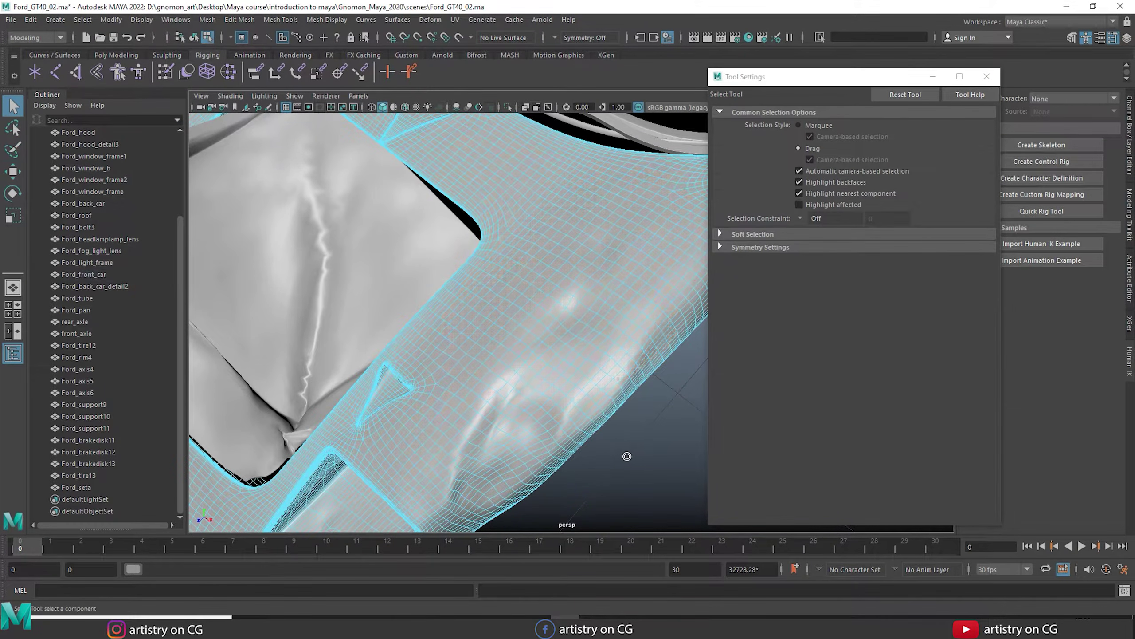
Step: Use the Lasso tool to select a patch of fender faces, and lasso two groups of vertices in vertex mode
{"action": "left_click", "coordinate": [12, 129]}
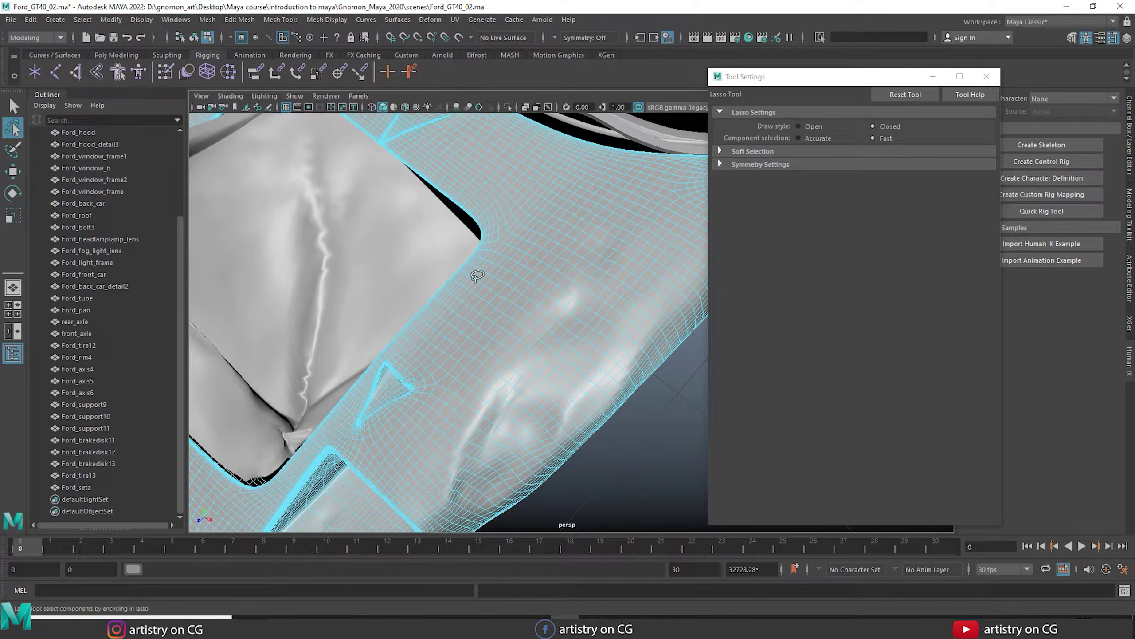
{"action": "mouse_move", "coordinate": [569, 202]}
{"action": "left_mouse_down"}
{"action": "mouse_move", "coordinate": [486, 360]}
{"action": "mouse_move", "coordinate": [578, 362]}
{"action": "mouse_move", "coordinate": [608, 267]}
{"action": "mouse_move", "coordinate": [588, 178]}
{"action": "mouse_move", "coordinate": [582, 217]}
{"action": "left_mouse_up"}
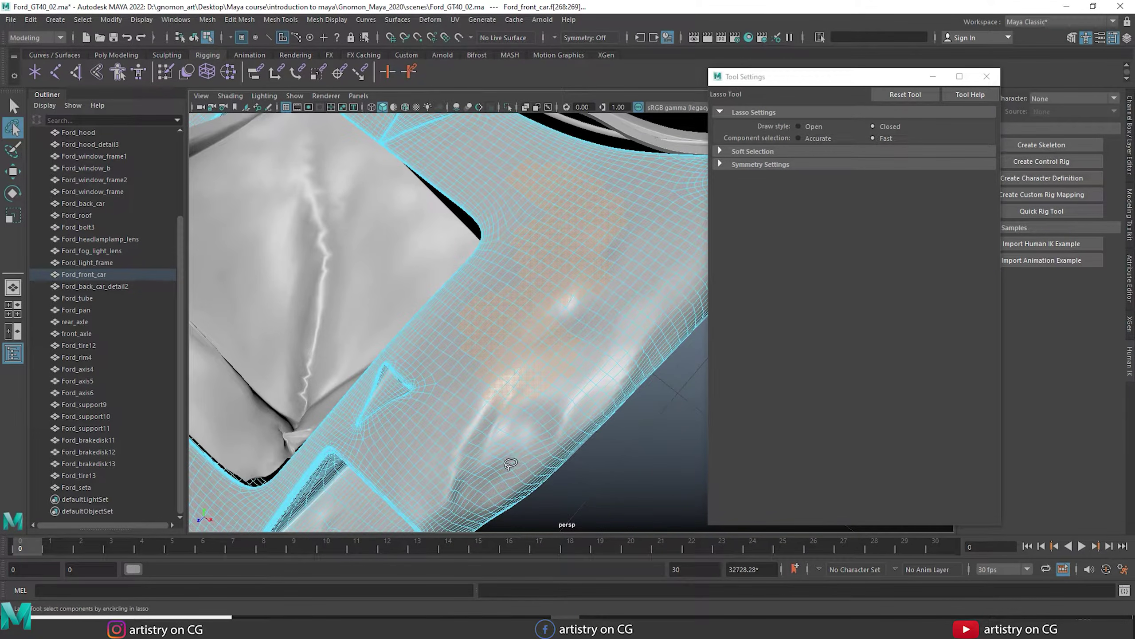
{"action": "right_click_drag", "start_coordinate": [549, 340], "coordinate": [488, 302]}
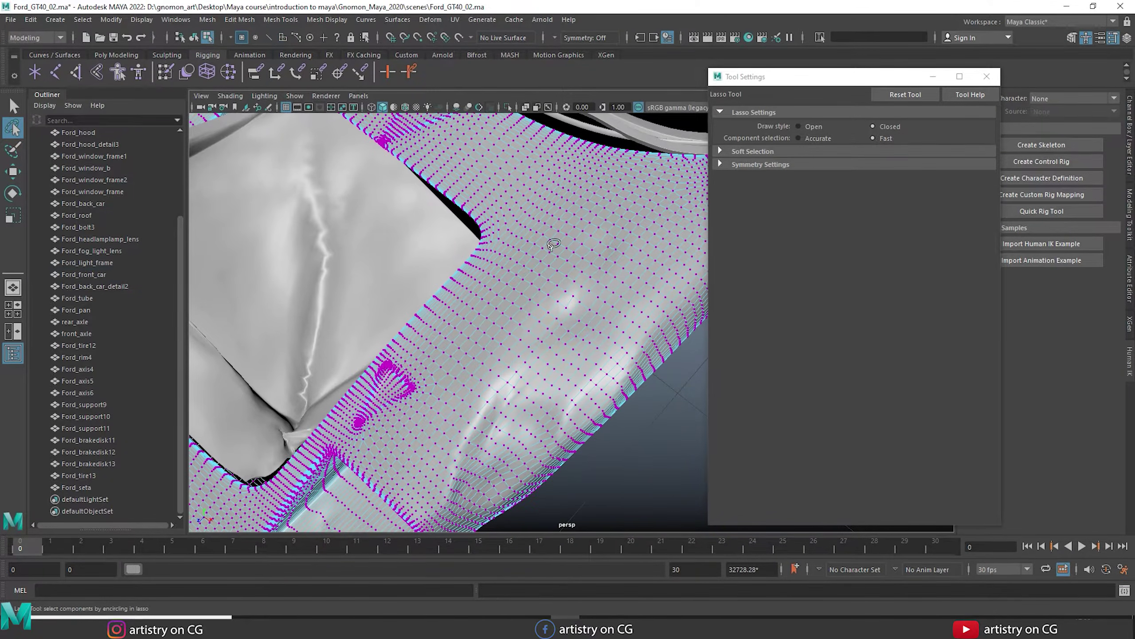
{"action": "mouse_move", "coordinate": [495, 366]}
{"action": "left_mouse_down"}
{"action": "mouse_move", "coordinate": [510, 294]}
{"action": "mouse_move", "coordinate": [563, 204]}
{"action": "mouse_move", "coordinate": [635, 347]}
{"action": "mouse_move", "coordinate": [572, 310]}
{"action": "mouse_move", "coordinate": [530, 322]}
{"action": "mouse_move", "coordinate": [525, 351]}
{"action": "mouse_move", "coordinate": [488, 358]}
{"action": "mouse_move", "coordinate": [531, 353]}
{"action": "left_mouse_up"}
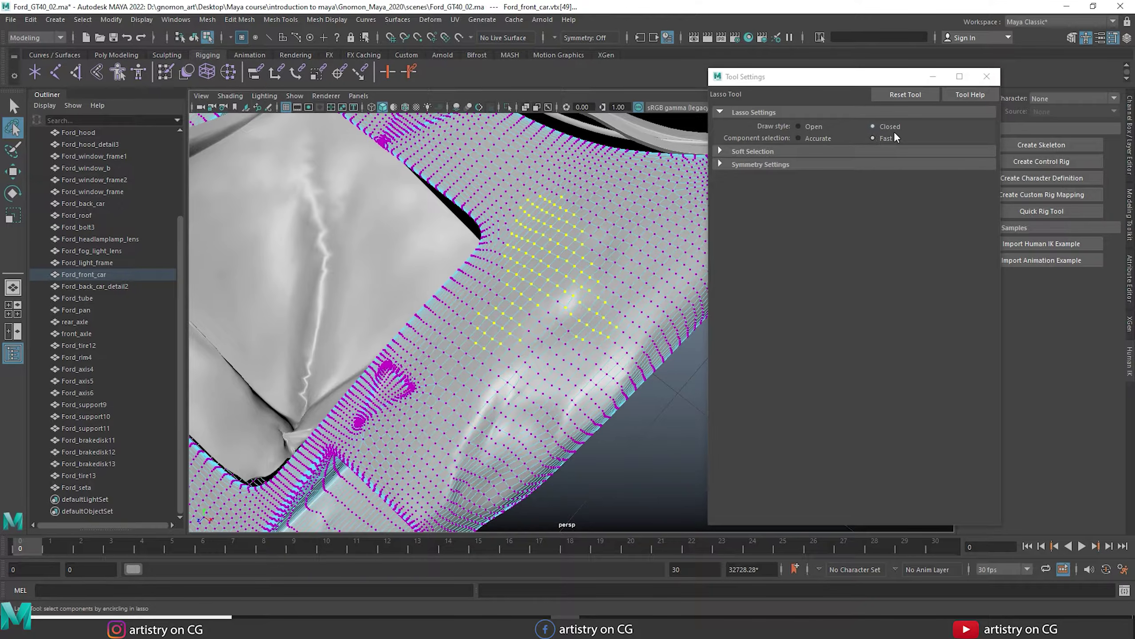
{"action": "mouse_move", "coordinate": [378, 364]}
{"action": "left_mouse_down"}
{"action": "mouse_move", "coordinate": [353, 441]}
{"action": "mouse_move", "coordinate": [424, 442]}
{"action": "mouse_move", "coordinate": [474, 416]}
{"action": "mouse_move", "coordinate": [491, 441]}
{"action": "left_mouse_up"}
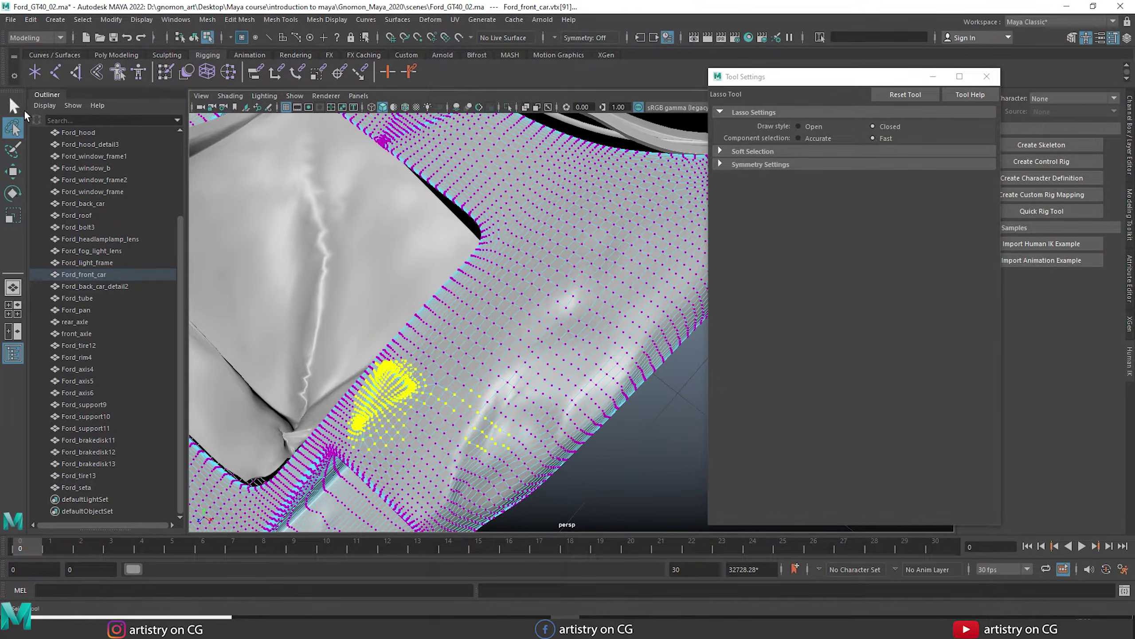
Step: Return the front body to object mode with the Select tool, and add the hood, roof, rear body and its rim to the selection
{"action": "left_click", "coordinate": [14, 106]}
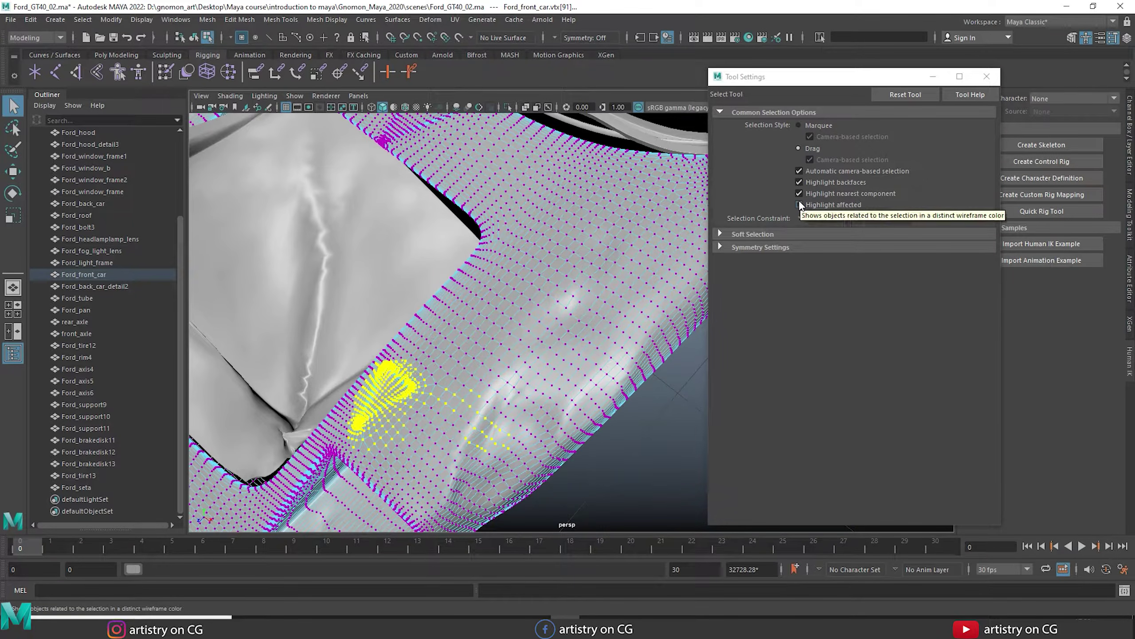
{"action": "right_click_drag", "start_coordinate": [519, 305], "coordinate": [578, 286]}
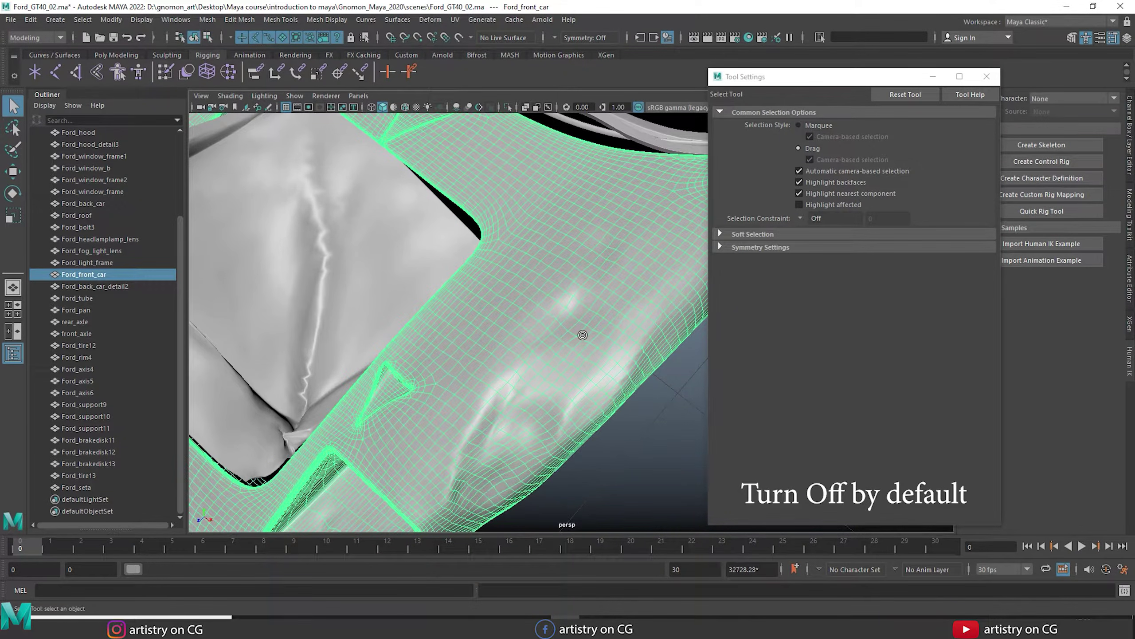
{"action": "right_click_drag", "start_coordinate": [623, 445], "coordinate": [470, 354], "text": "alt"}
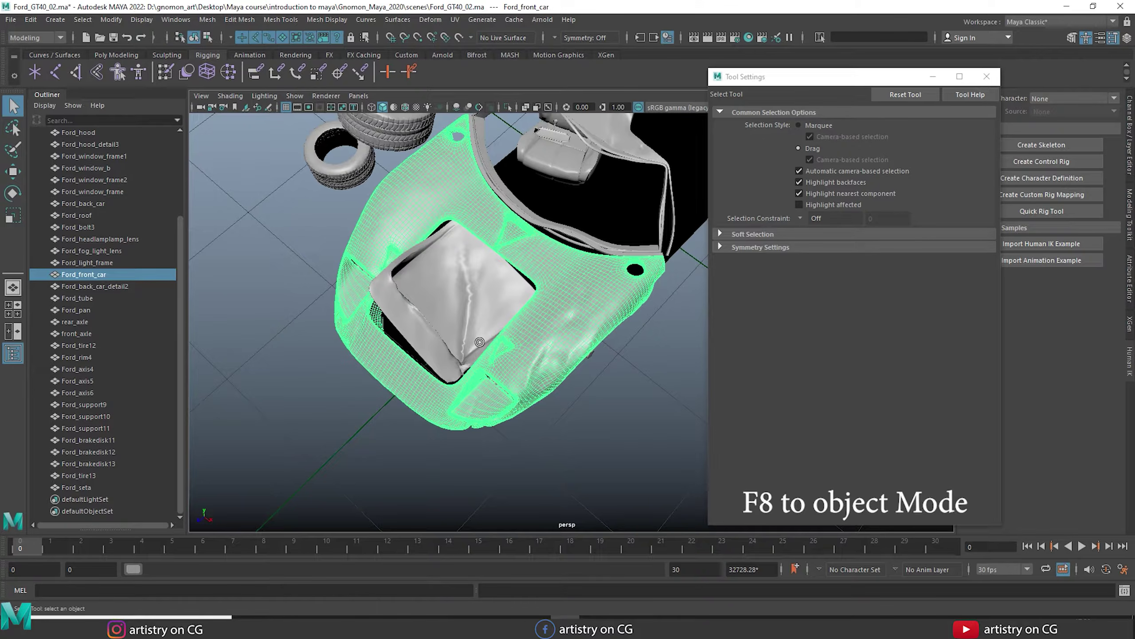
{"action": "left_click", "coordinate": [468, 295], "text": "shift"}
{"action": "left_click_drag", "start_coordinate": [646, 393], "coordinate": [562, 218], "text": "alt"}
{"action": "left_click", "coordinate": [563, 217], "text": "shift"}
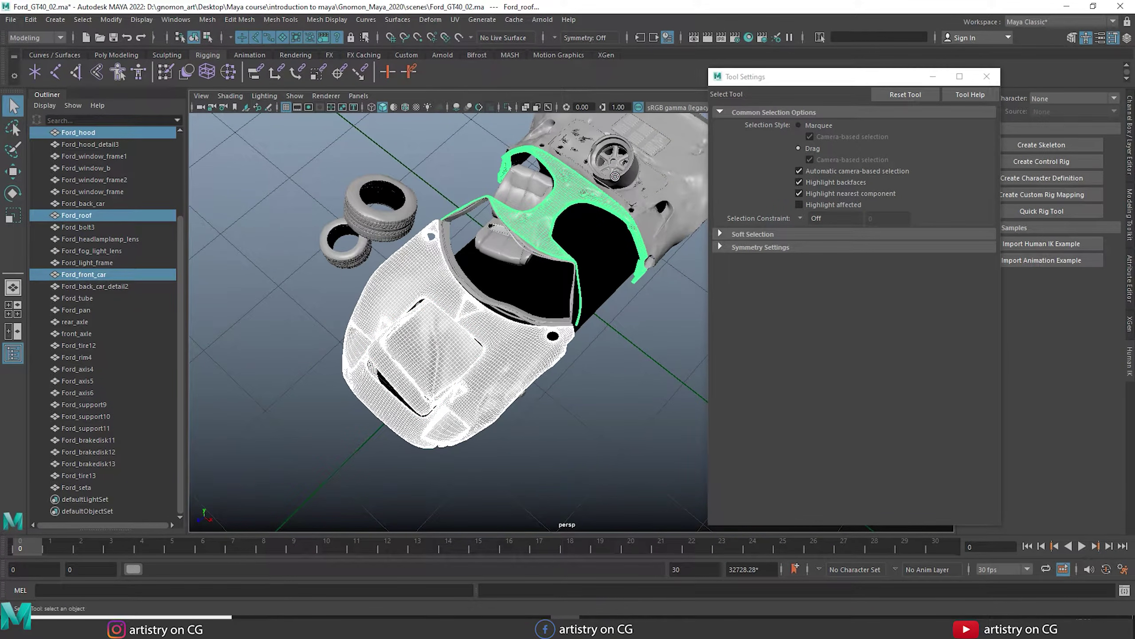
{"action": "left_click", "coordinate": [612, 157], "text": "shift"}
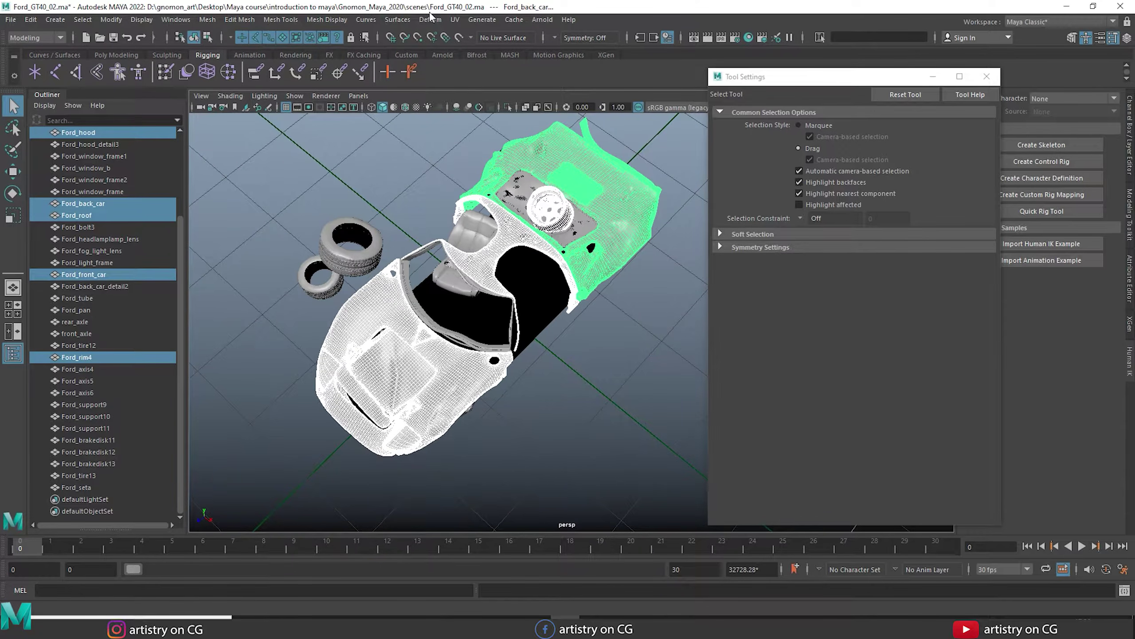
Step: Create a lattice deformer around the selected body parts and view it from the side
{"action": "left_click", "coordinate": [430, 19]}
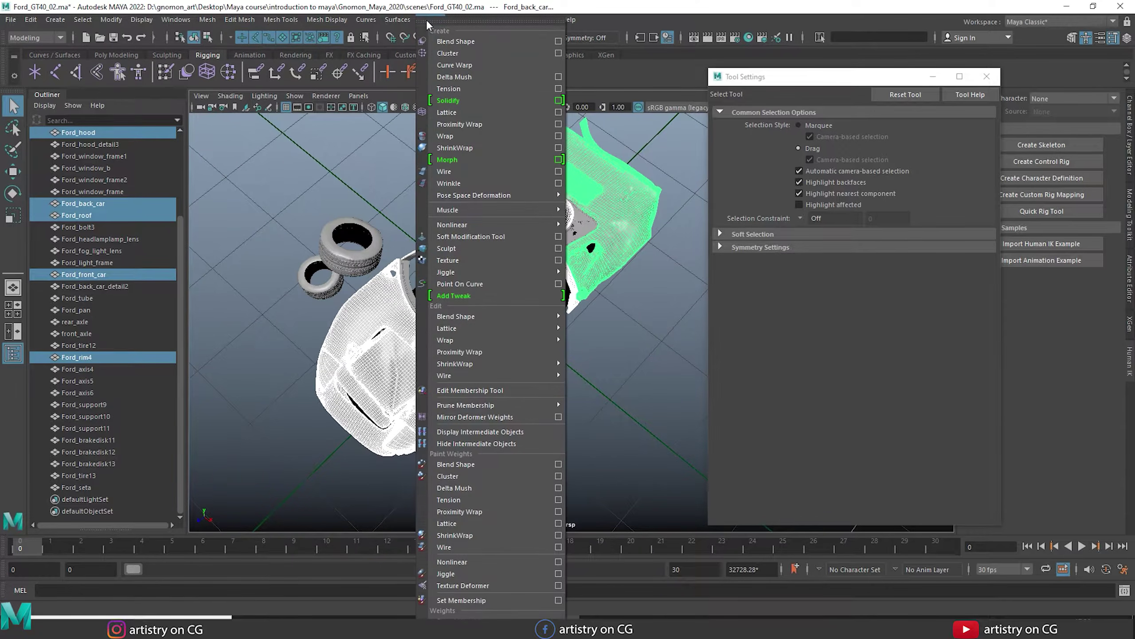
{"action": "left_click", "coordinate": [440, 112]}
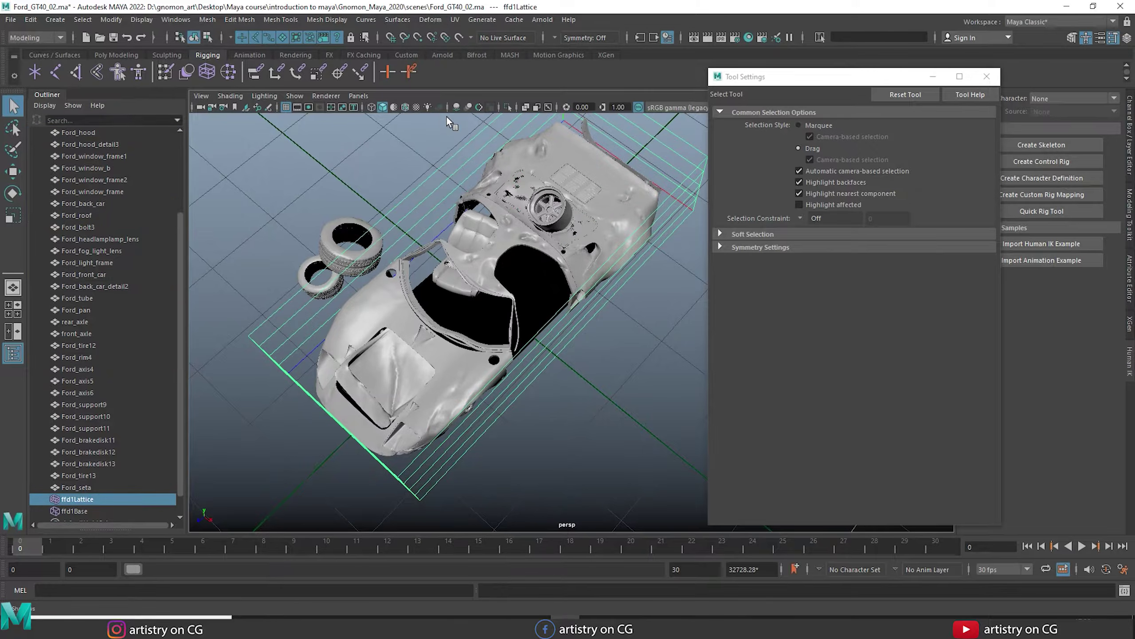
{"action": "left_click_drag", "start_coordinate": [527, 421], "coordinate": [590, 409], "text": "alt"}
{"action": "right_click_drag", "start_coordinate": [590, 409], "coordinate": [616, 406], "text": "alt"}
{"action": "mouse_move", "coordinate": [616, 406]}
{"action": "middle_mouse_down", "text": "alt"}
{"action": "mouse_move", "coordinate": [517, 431]}
{"action": "mouse_move", "coordinate": [613, 408]}
{"action": "middle_mouse_up", "text": "alt"}
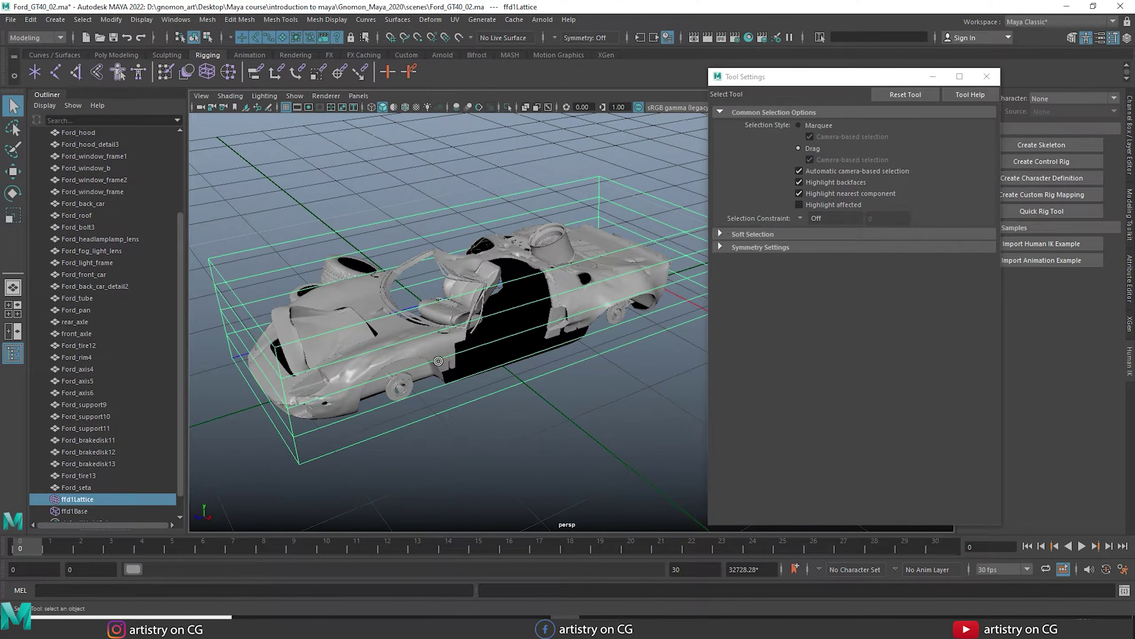
Step: Set the viewport display to wireframe and enable Highlight affected for the selected lattice
{"action": "key", "text": "4"}
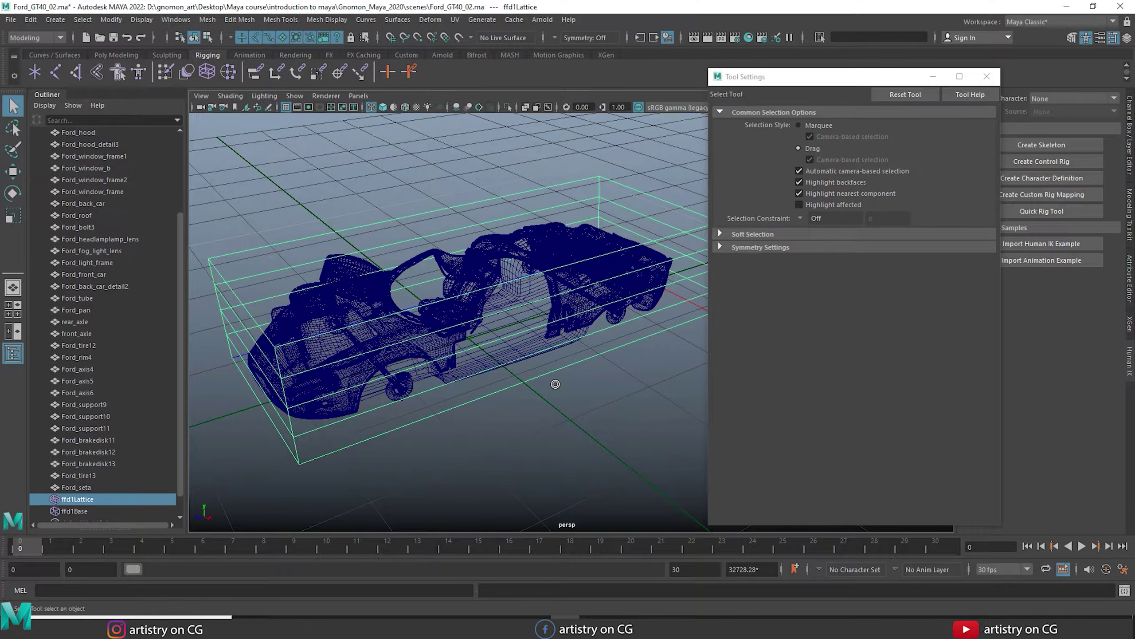
{"action": "left_click", "coordinate": [802, 203]}
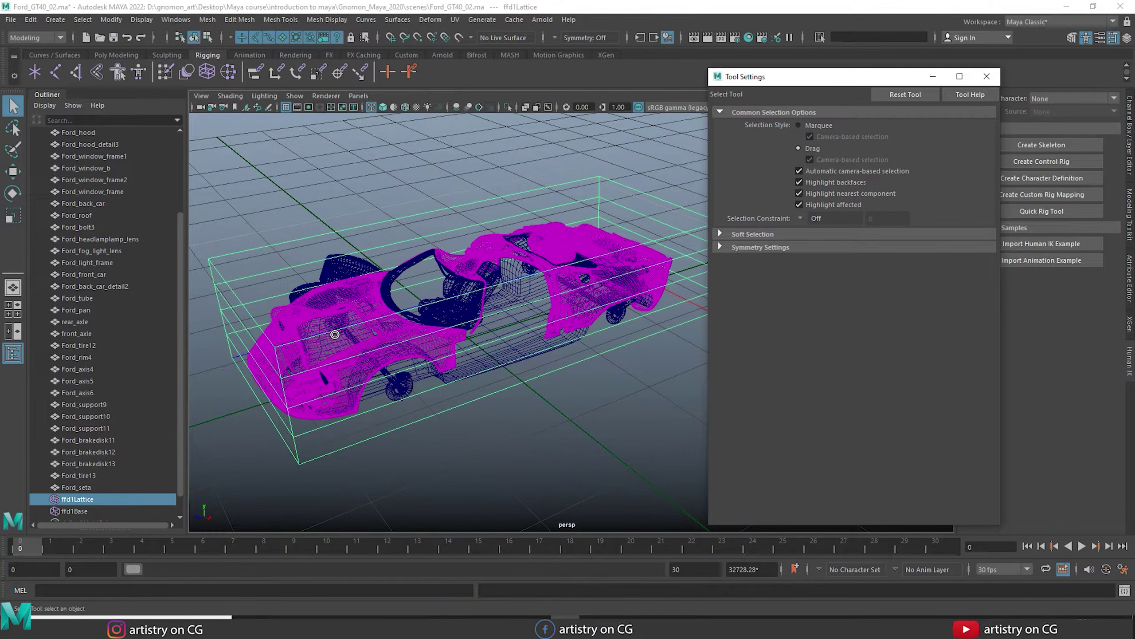
{"action": "right_click_drag", "start_coordinate": [595, 467], "coordinate": [510, 449], "text": "alt"}
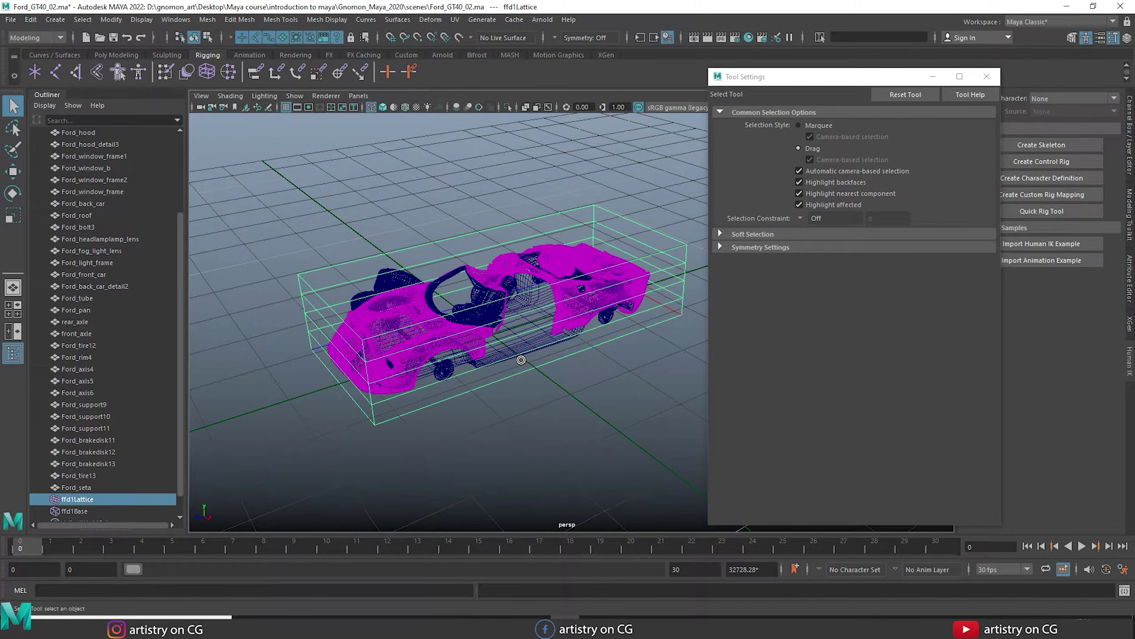
Step: Move the lattice with its body parts up and away from the chassis
{"action": "key", "text": "w"}
{"action": "left_click_drag", "start_coordinate": [534, 315], "coordinate": [423, 237]}
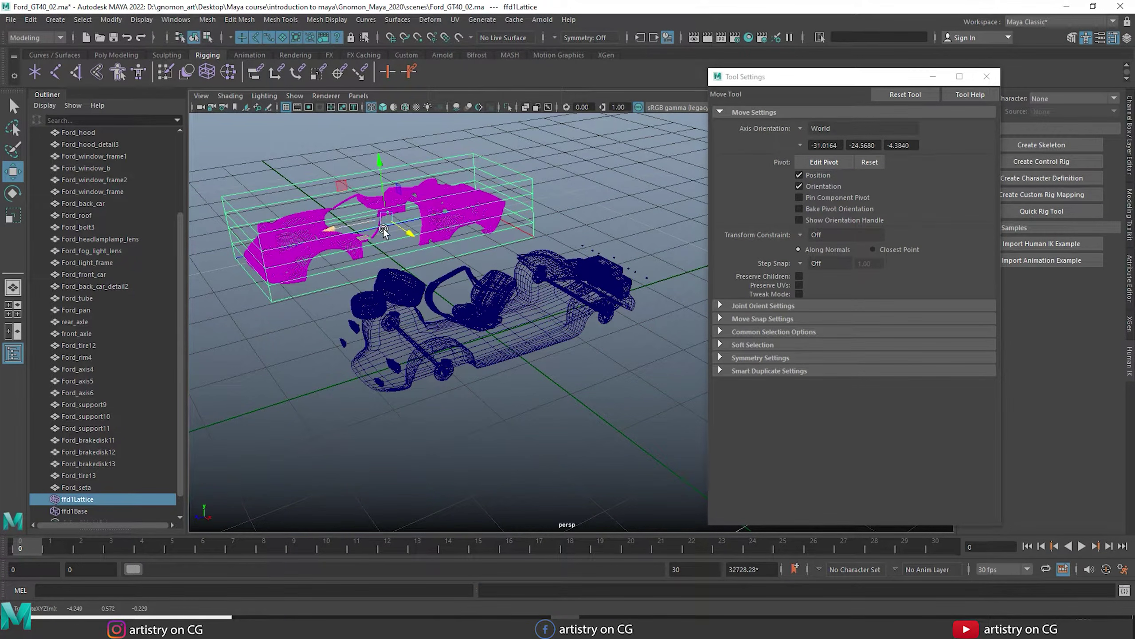
{"action": "mouse_move", "coordinate": [409, 234]}
{"action": "left_mouse_down"}
{"action": "mouse_move", "coordinate": [427, 248]}
{"action": "mouse_move", "coordinate": [409, 244]}
{"action": "left_mouse_up"}
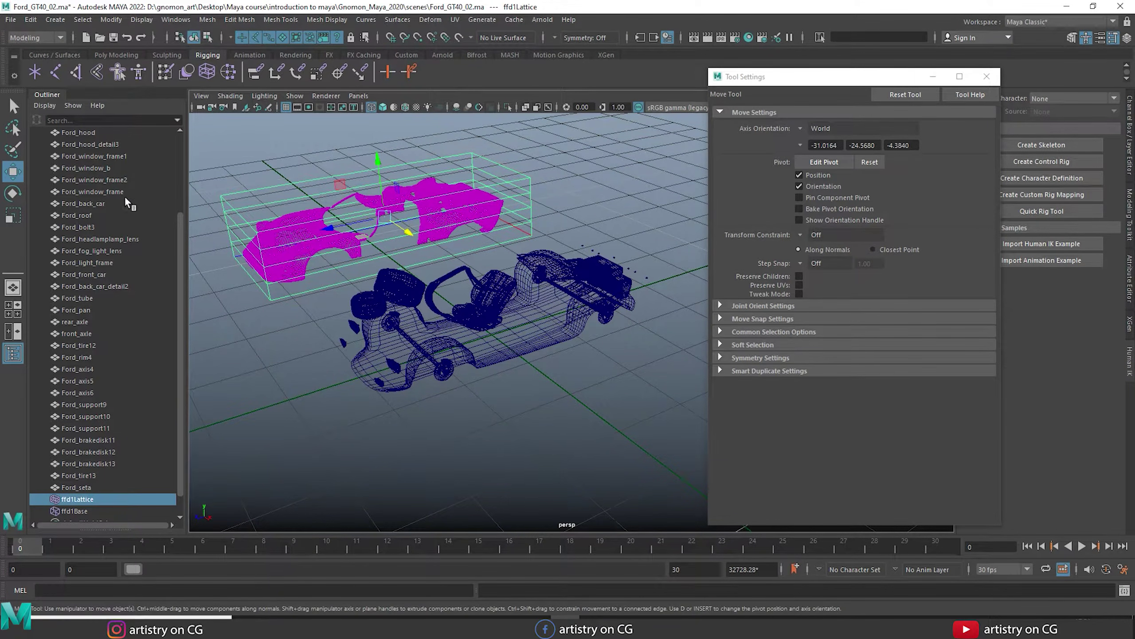
Step: Expand the Soft Selection settings and select the hood for moving
{"action": "left_click", "coordinate": [17, 110]}
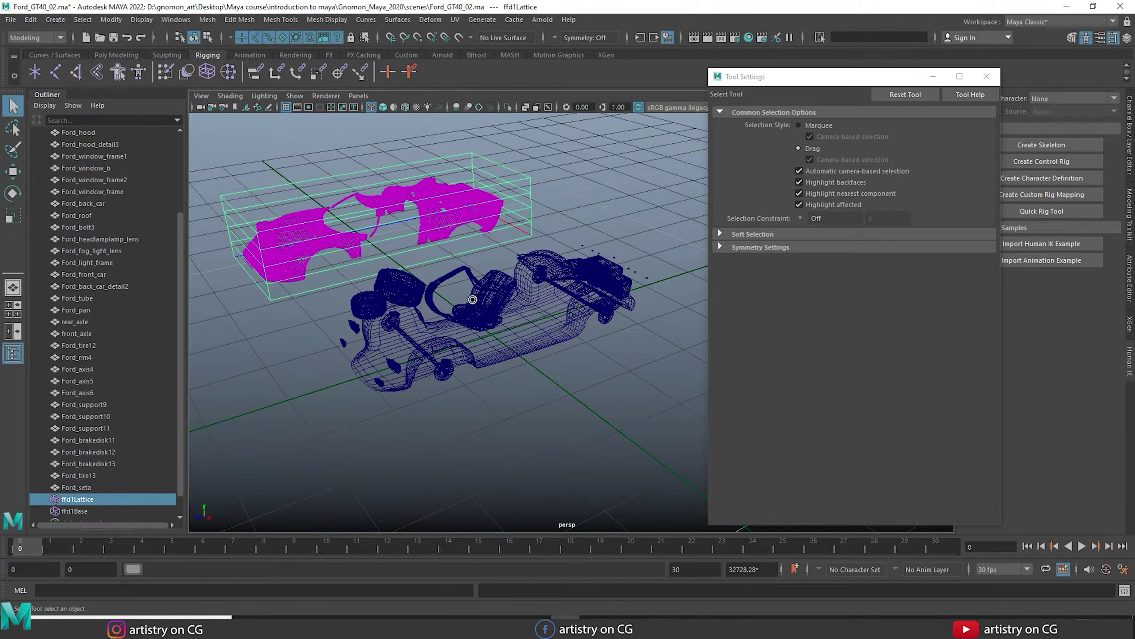
{"action": "left_click", "coordinate": [720, 233]}
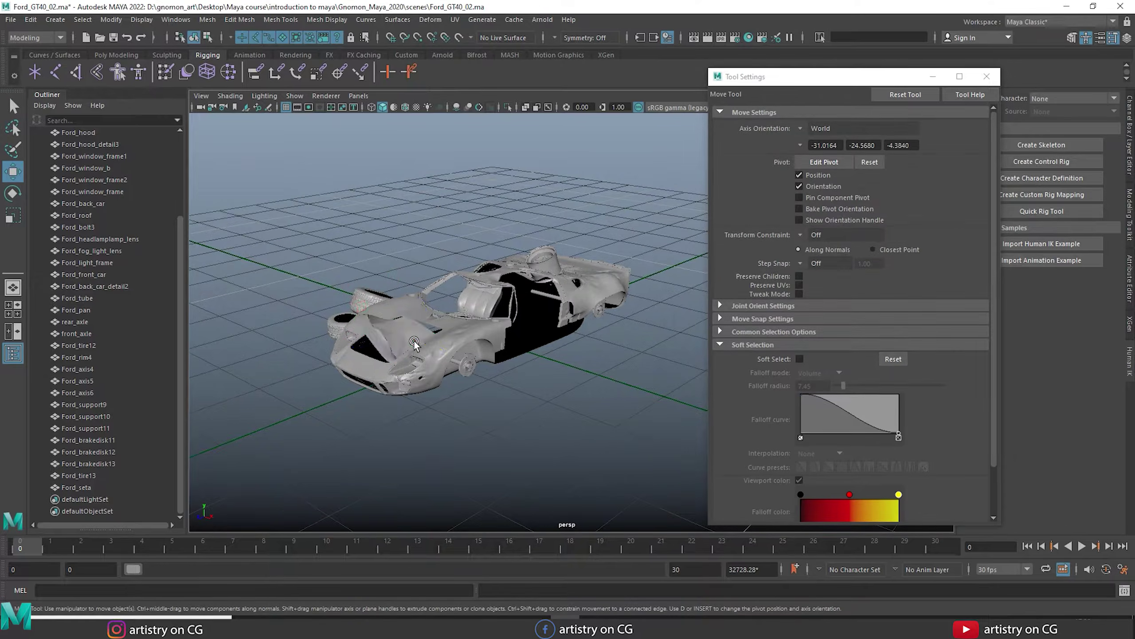
{"action": "left_click", "coordinate": [406, 369]}
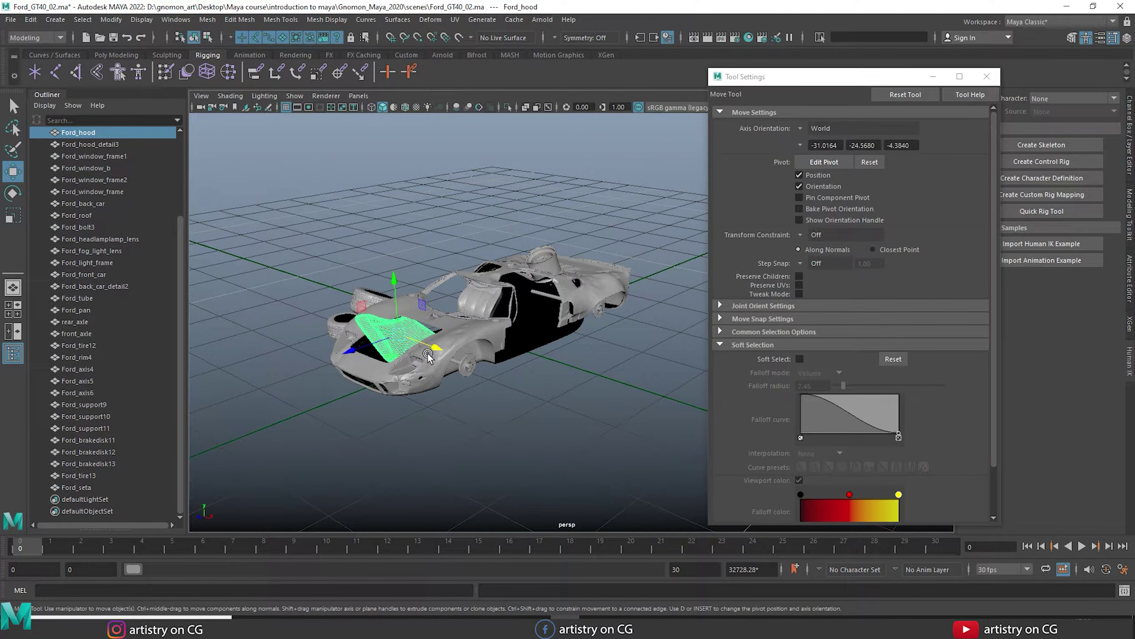
Step: Examine the hood's move manipulator and its axis handles up close from several angles
{"action": "scroll", "coordinate": [424, 362], "scroll_direction": "up", "scroll_amount": 5}
{"action": "left_click_drag", "start_coordinate": [436, 379], "coordinate": [452, 345], "text": "alt"}
{"action": "right_click_drag", "start_coordinate": [452, 345], "coordinate": [506, 384], "text": "alt"}
{"action": "left_click_drag", "start_coordinate": [506, 385], "coordinate": [467, 385], "text": "alt"}
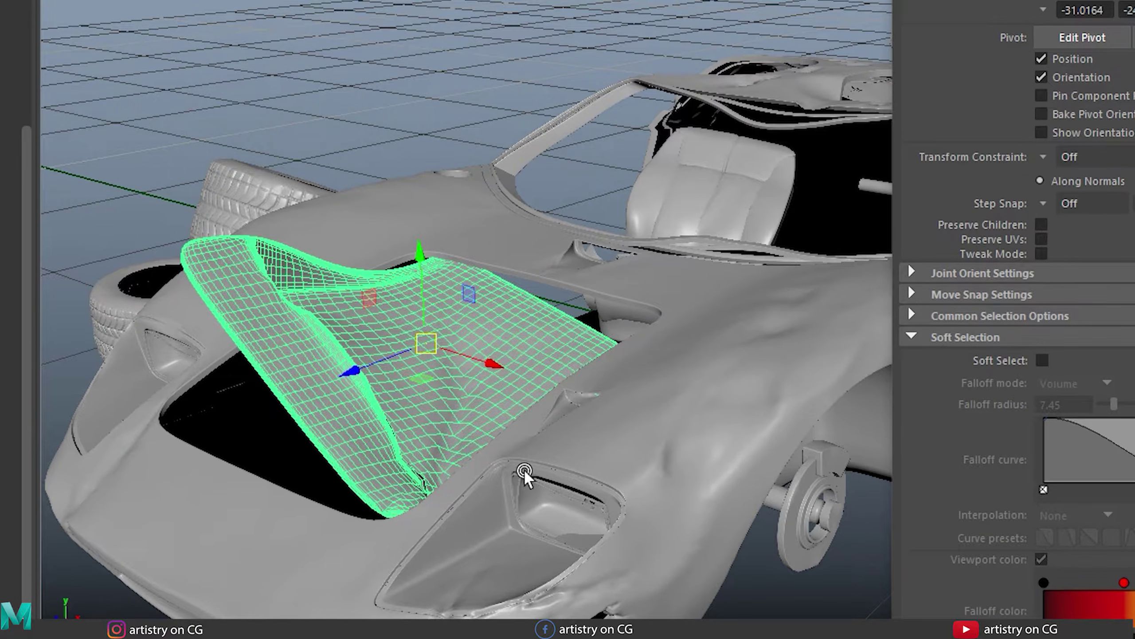
{"action": "scroll", "coordinate": [472, 446], "scroll_direction": "up", "scroll_amount": 5}
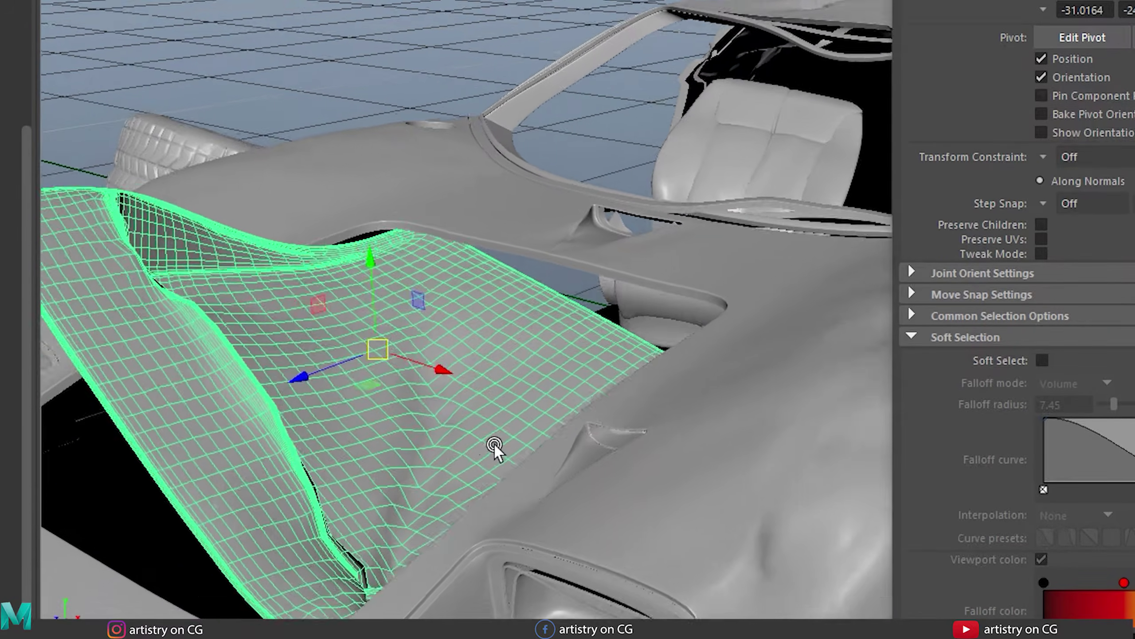
{"action": "left_click_drag", "start_coordinate": [494, 447], "coordinate": [519, 440], "text": "alt"}
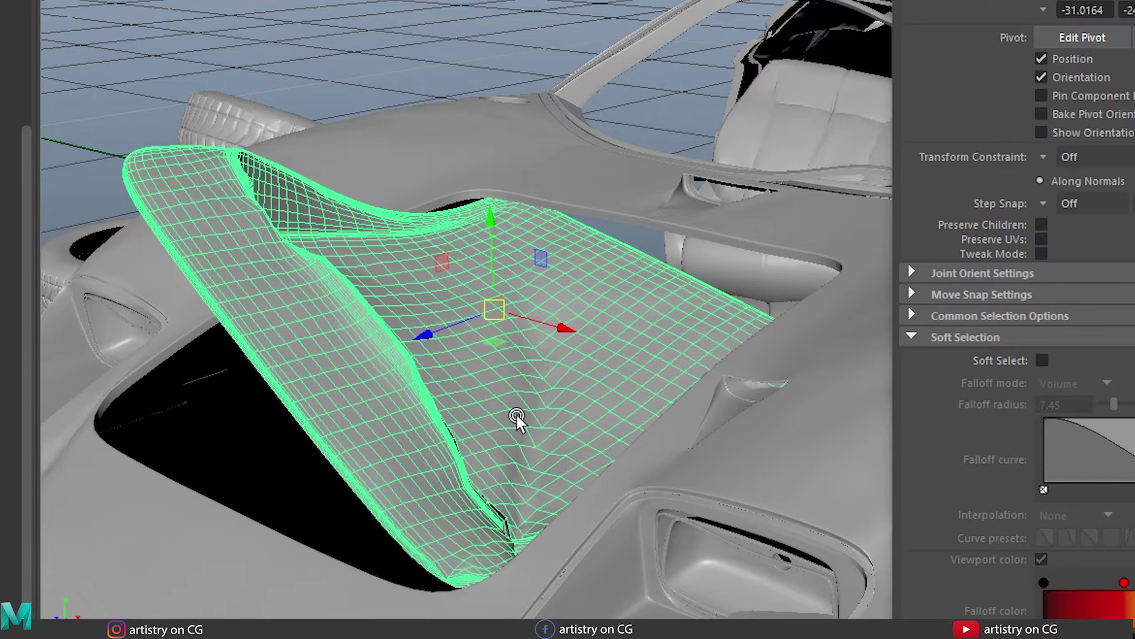
{"action": "right_click_drag", "start_coordinate": [547, 358], "coordinate": [540, 445], "text": "alt"}
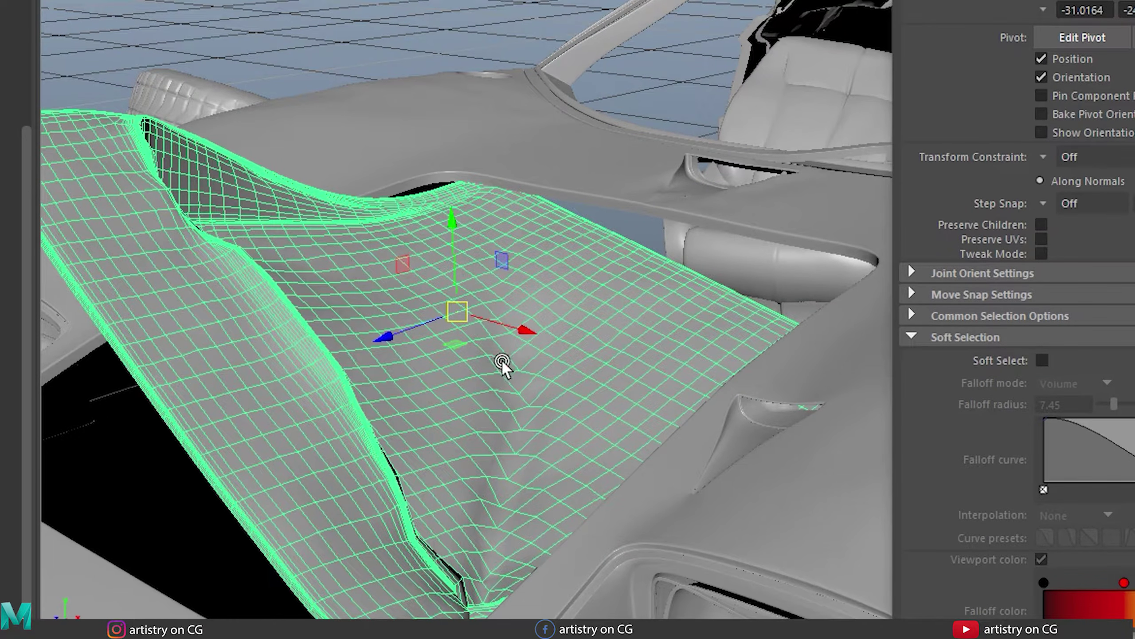
{"action": "scroll", "coordinate": [503, 373], "scroll_direction": "up", "scroll_amount": 2}
{"action": "left_click_drag", "start_coordinate": [503, 373], "coordinate": [485, 379], "text": "alt"}
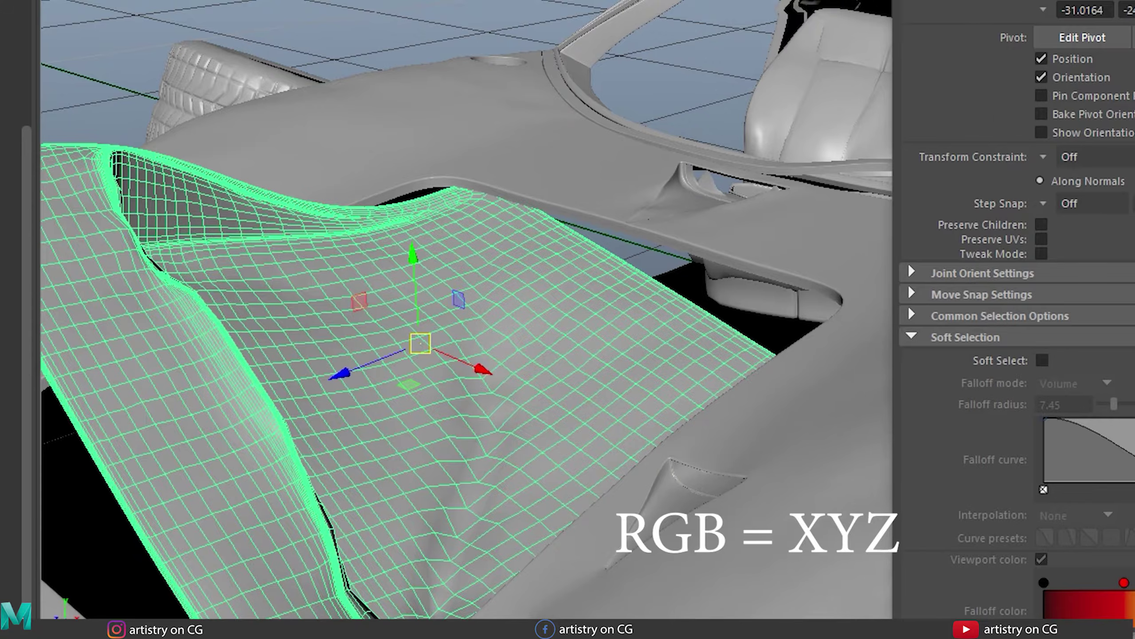
{"action": "middle_click_drag", "start_coordinate": [466, 300], "coordinate": [558, 253], "text": "alt"}
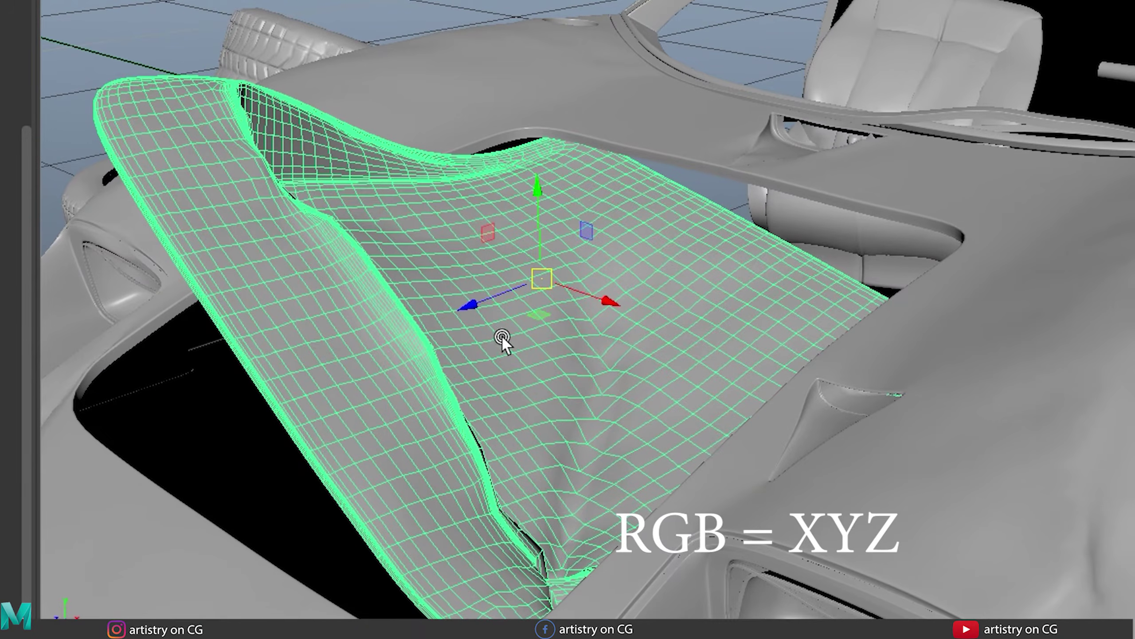
Step: Move the hood above the front body and sideways with its planar move handles
{"action": "right_click_drag", "start_coordinate": [520, 339], "coordinate": [630, 396], "text": "alt"}
{"action": "middle_click_drag", "start_coordinate": [583, 372], "coordinate": [665, 363], "text": "alt"}
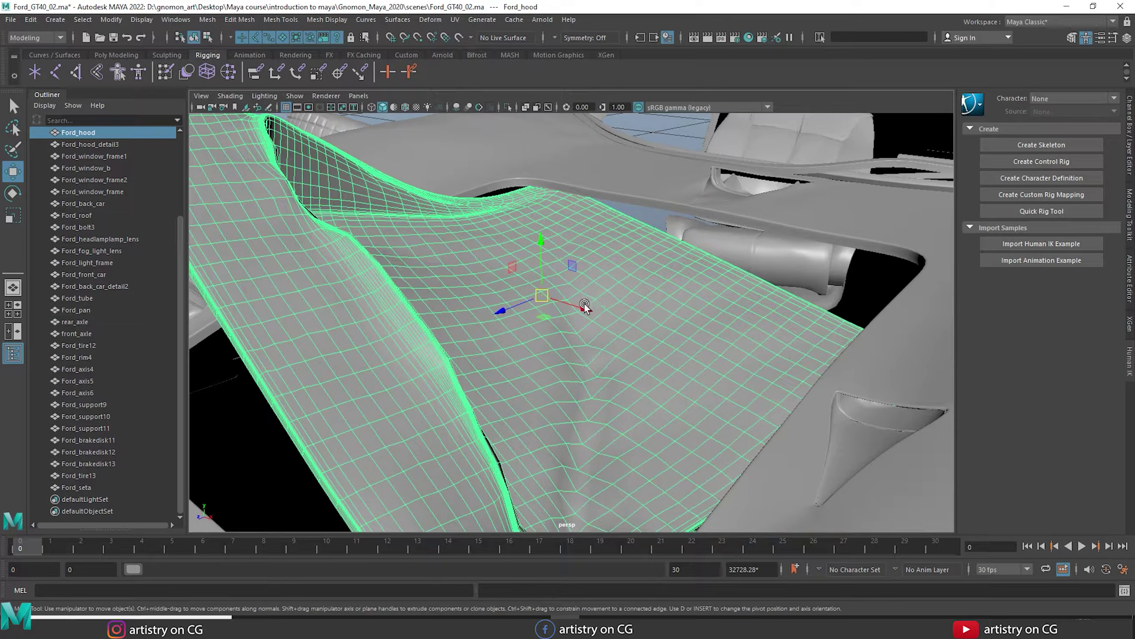
{"action": "right_click_drag", "start_coordinate": [585, 319], "coordinate": [538, 290], "text": "alt"}
{"action": "left_click_drag", "start_coordinate": [537, 290], "coordinate": [516, 199]}
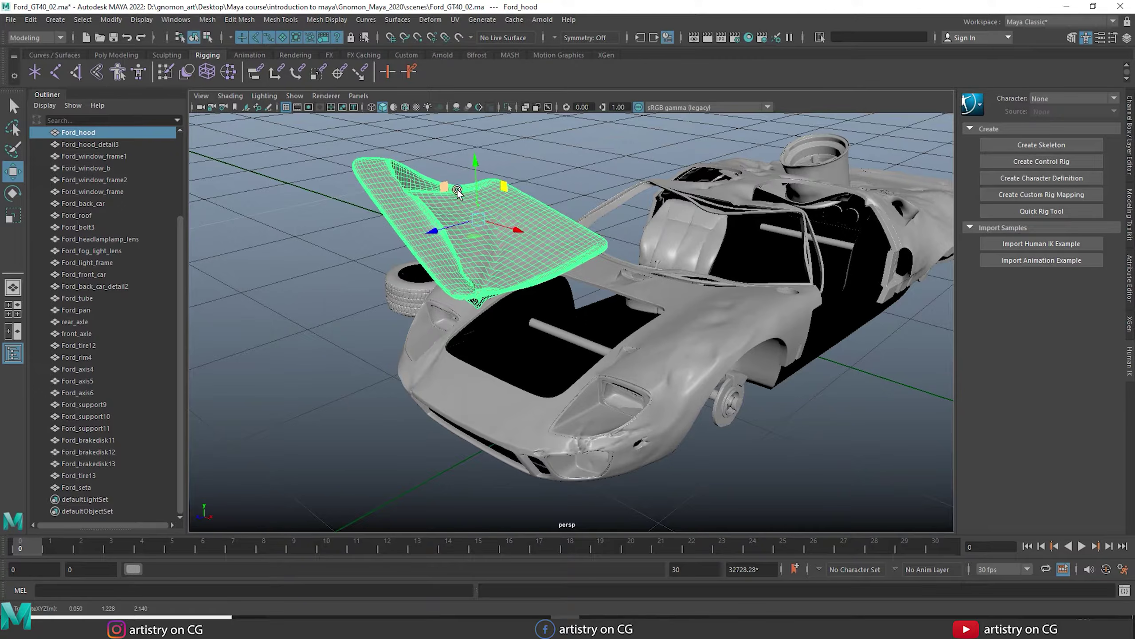
{"action": "left_click_drag", "start_coordinate": [444, 188], "coordinate": [391, 190]}
Step: Undo the planar hood moves until the hood is back over the front opening
{"action": "key", "text": "ctrl+z"}
{"action": "key", "text": "ctrl+z"}
{"action": "key", "text": "ctrl+z"}
{"action": "key", "text": "ctrl+z"}
{"action": "key", "text": "ctrl+z"}
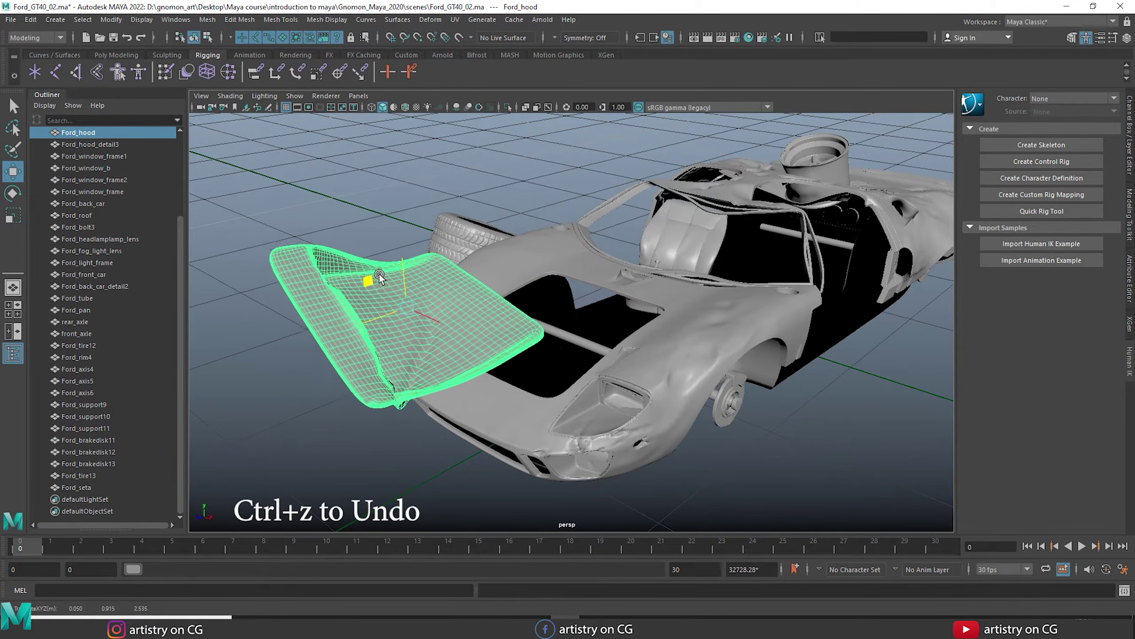
{"action": "key", "text": "ctrl+z"}
{"action": "key", "text": "ctrl+z"}
{"action": "key", "text": "ctrl+z"}
{"action": "key", "text": "ctrl+z"}
{"action": "key", "text": "ctrl+z"}
{"action": "key", "text": "ctrl+z"}
{"action": "key", "text": "ctrl+z"}
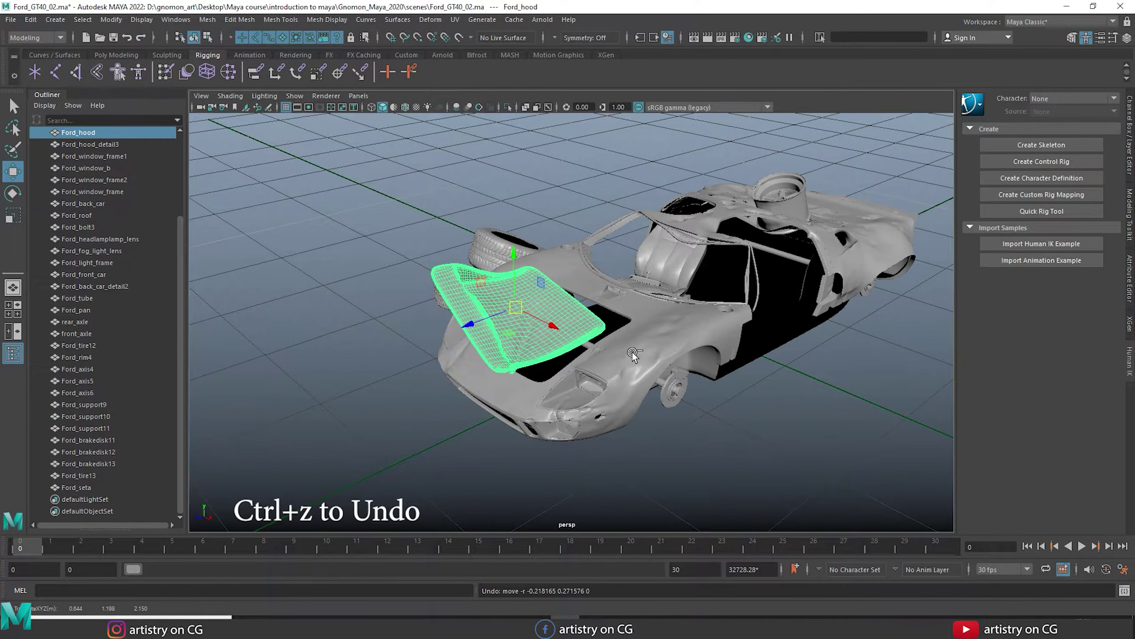
{"action": "key", "text": "ctrl+z"}
{"action": "key", "text": "ctrl+z"}
{"action": "key", "text": "ctrl+z"}
{"action": "key", "text": "ctrl+z"}
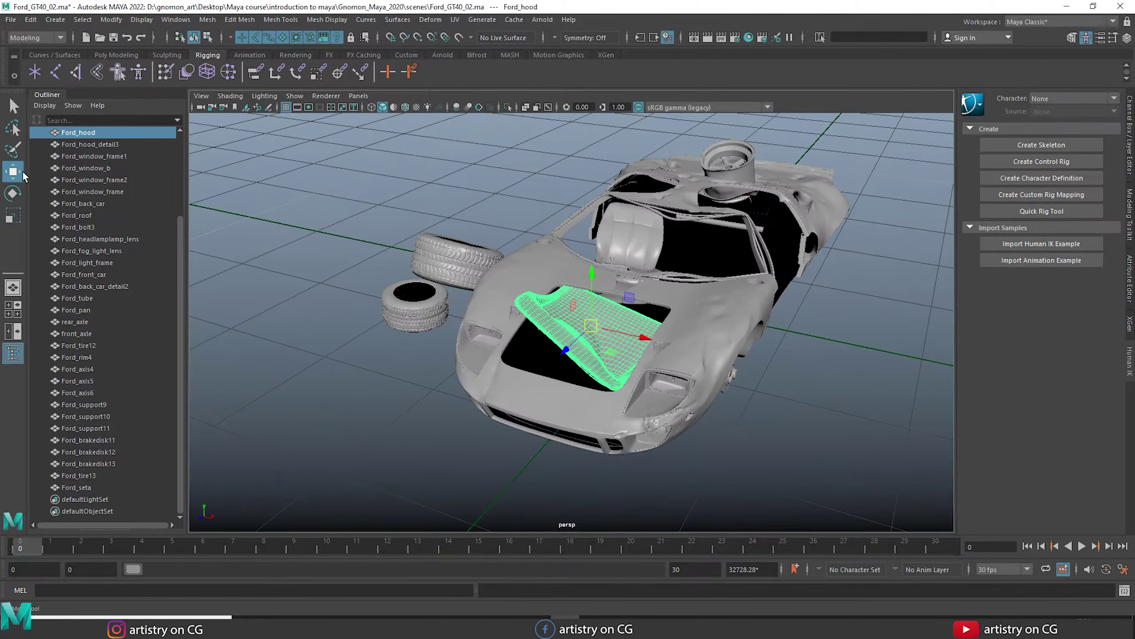
Step: Open the Move tool's settings and keep the hood's manipulator in view beside them
{"action": "double_click", "coordinate": [21, 173]}
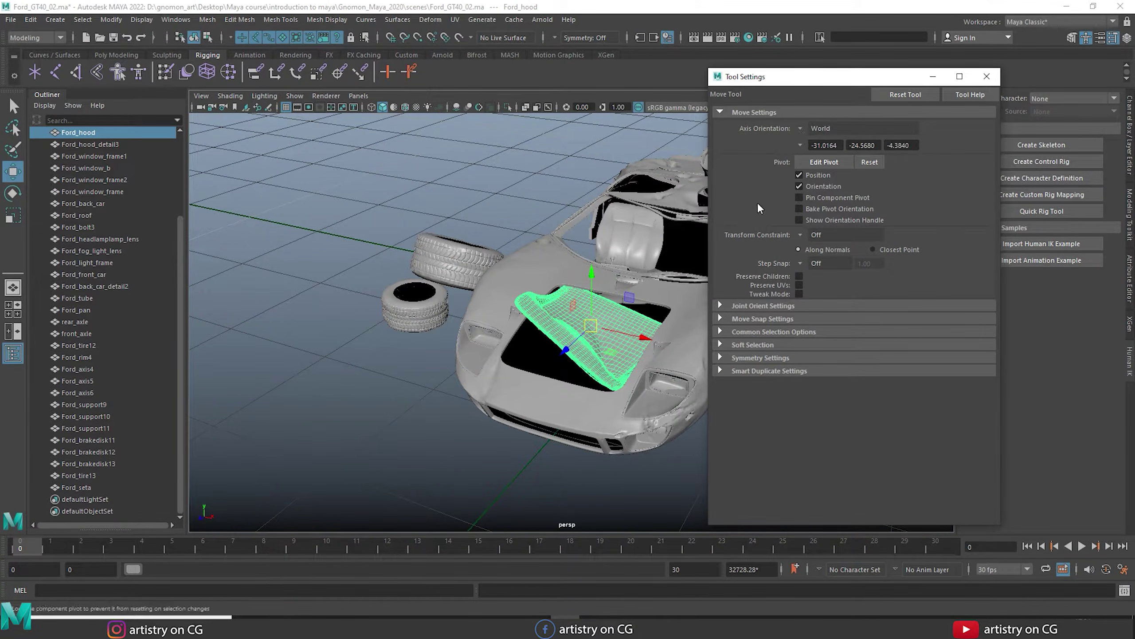
{"action": "middle_click_drag", "start_coordinate": [567, 320], "coordinate": [409, 327], "text": "alt"}
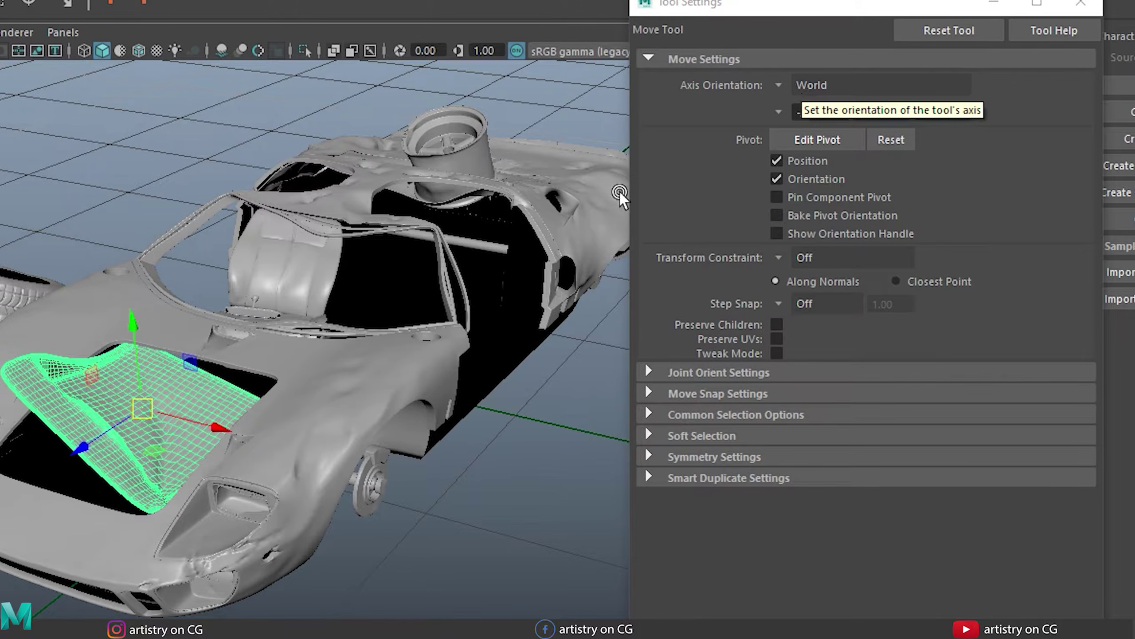
{"action": "right_click_drag", "start_coordinate": [223, 426], "coordinate": [369, 518], "text": "alt"}
{"action": "middle_click_drag", "start_coordinate": [286, 483], "coordinate": [403, 451], "text": "alt"}
{"action": "right_click_drag", "start_coordinate": [512, 488], "coordinate": [326, 460], "text": "alt"}
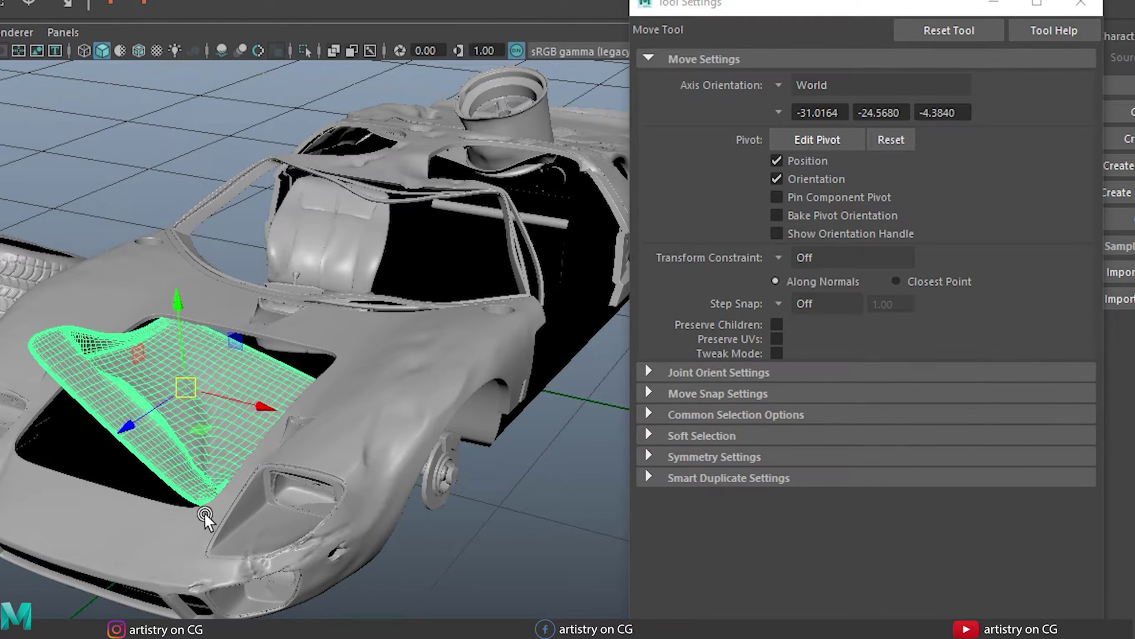
Step: Move the hood up along the world Y axis, then along X to the far side of the car
{"action": "left_click_drag", "start_coordinate": [181, 339], "coordinate": [150, 194]}
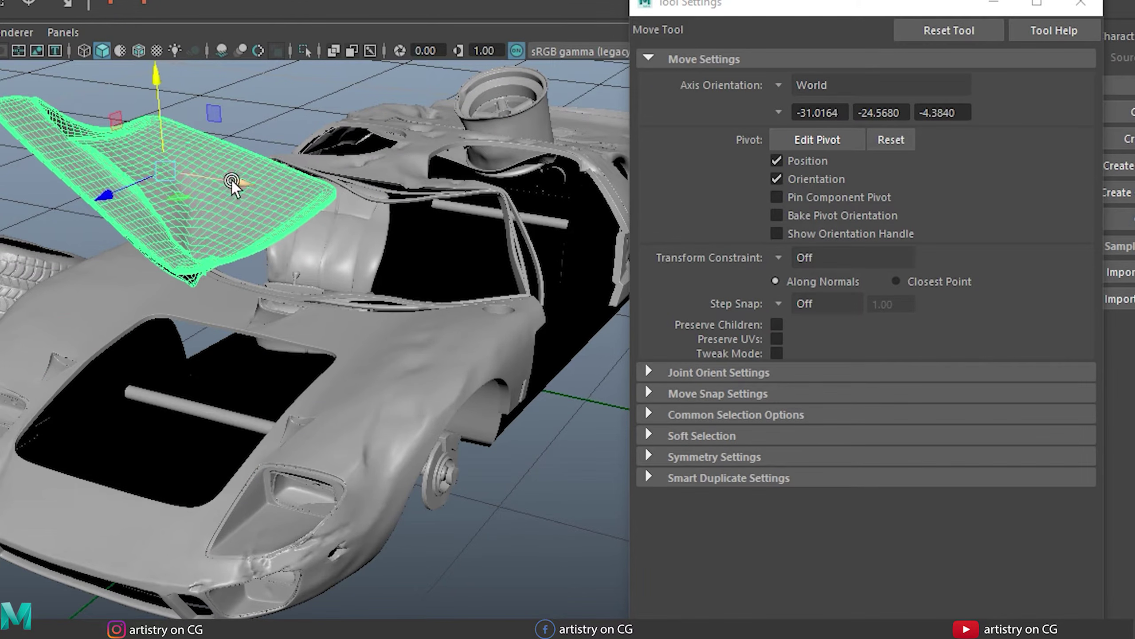
{"action": "left_click_drag", "start_coordinate": [235, 177], "coordinate": [507, 216]}
{"action": "right_click_drag", "start_coordinate": [527, 478], "coordinate": [266, 447], "text": "alt"}
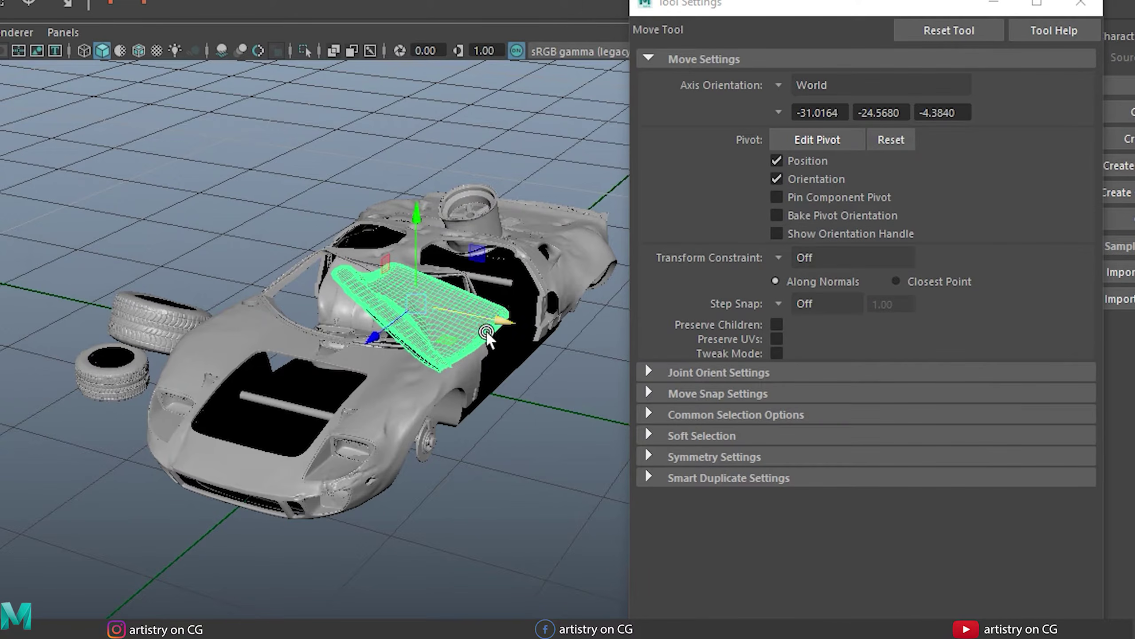
{"action": "left_click_drag", "start_coordinate": [492, 320], "coordinate": [580, 338]}
{"action": "middle_click_drag", "start_coordinate": [528, 372], "coordinate": [199, 348], "text": "alt"}
{"action": "left_click_drag", "start_coordinate": [198, 348], "coordinate": [367, 349]}
Step: Rotate the hood about several axes with the Rotate tool, then return to the Move tool
{"action": "key", "text": "e"}
{"action": "left_click_drag", "start_coordinate": [298, 267], "coordinate": [234, 386]}
{"action": "left_click_drag", "start_coordinate": [353, 267], "coordinate": [380, 301]}
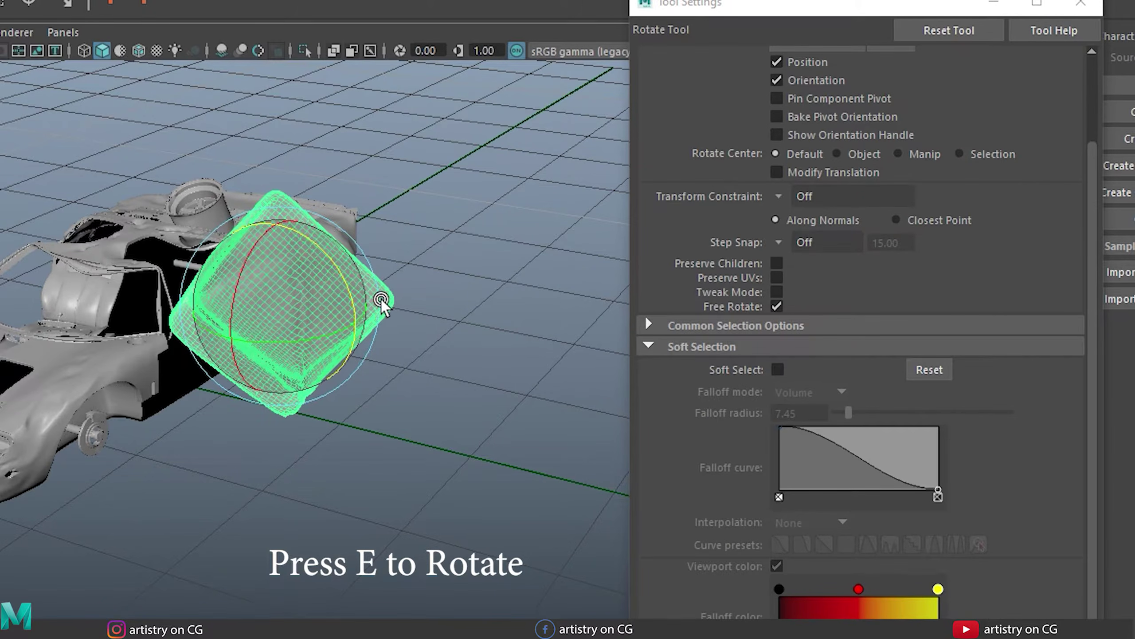
{"action": "left_click_drag", "start_coordinate": [253, 345], "coordinate": [315, 350]}
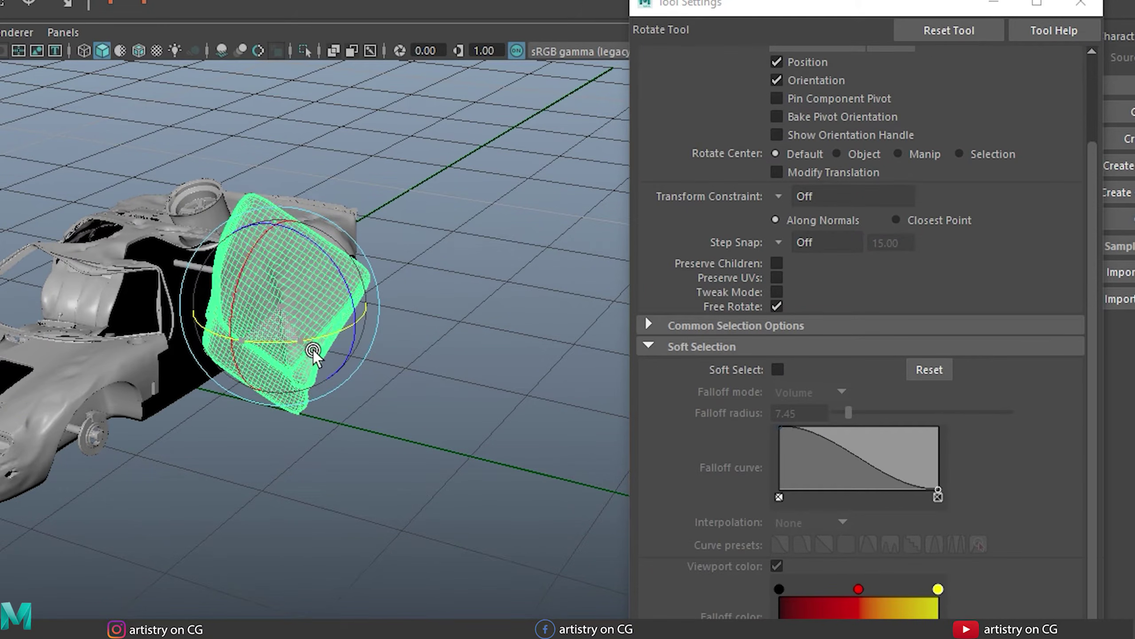
{"action": "left_click_drag", "start_coordinate": [452, 430], "coordinate": [490, 429], "text": "alt"}
{"action": "key", "text": "w"}
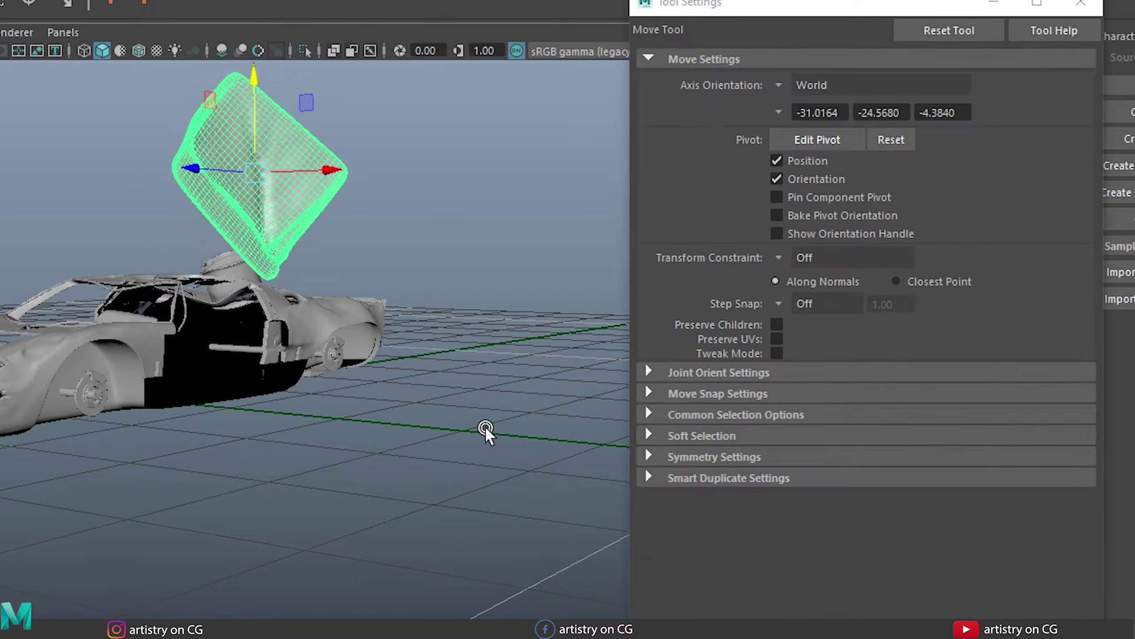
Step: Set the Move tool's axis orientation to Object and inspect the hood's tilted manipulator
{"action": "right_click_drag", "start_coordinate": [342, 292], "coordinate": [438, 438], "text": "alt"}
{"action": "middle_click_drag", "start_coordinate": [366, 332], "coordinate": [444, 535], "text": "alt"}
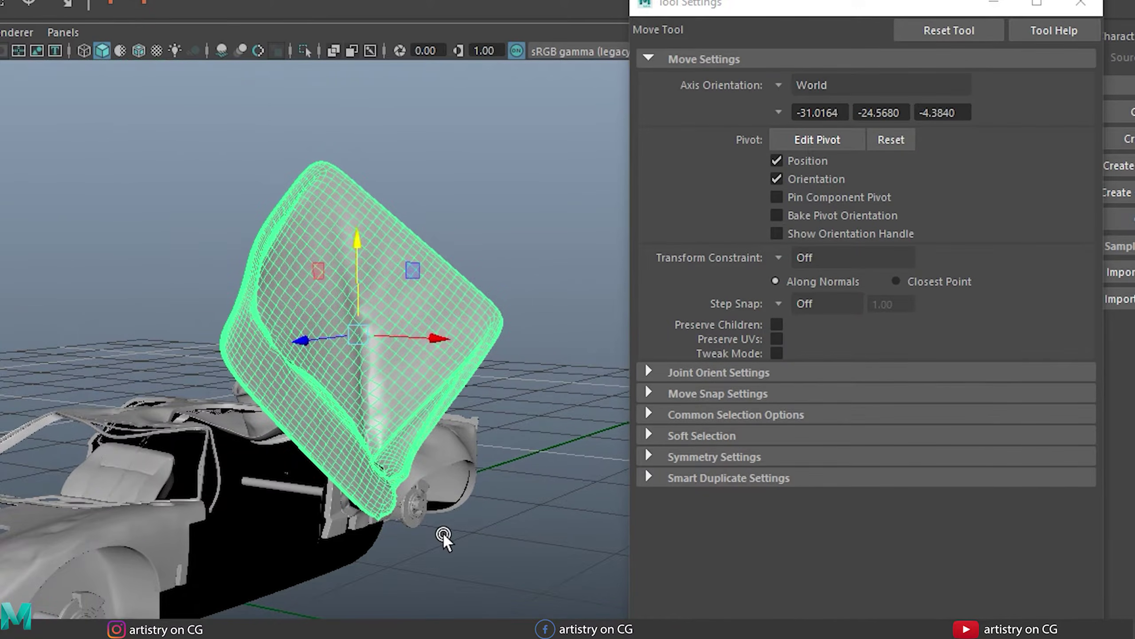
{"action": "left_click", "coordinate": [789, 87]}
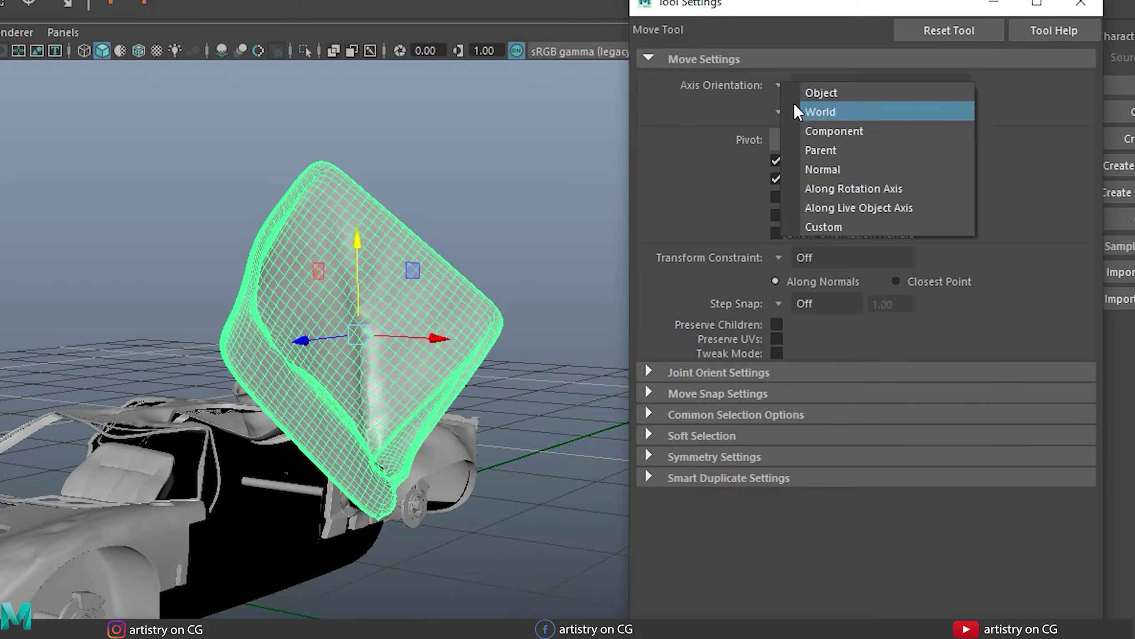
{"action": "left_click", "coordinate": [818, 88]}
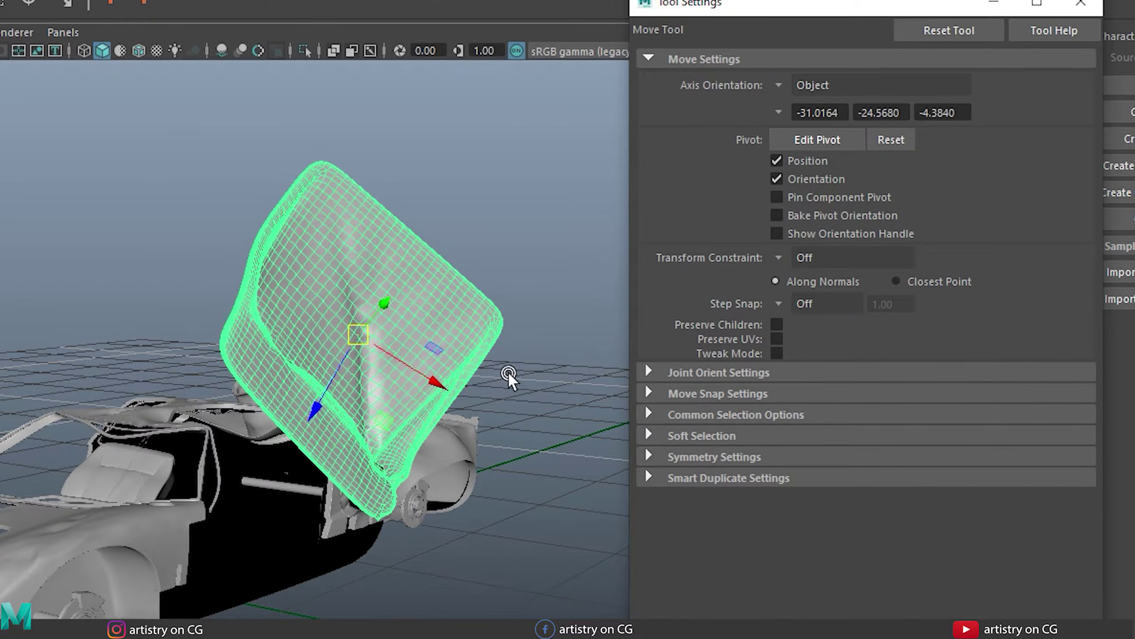
{"action": "left_click_drag", "start_coordinate": [266, 520], "coordinate": [420, 519], "text": "alt"}
{"action": "right_click_drag", "start_coordinate": [420, 521], "coordinate": [367, 540], "text": "alt"}
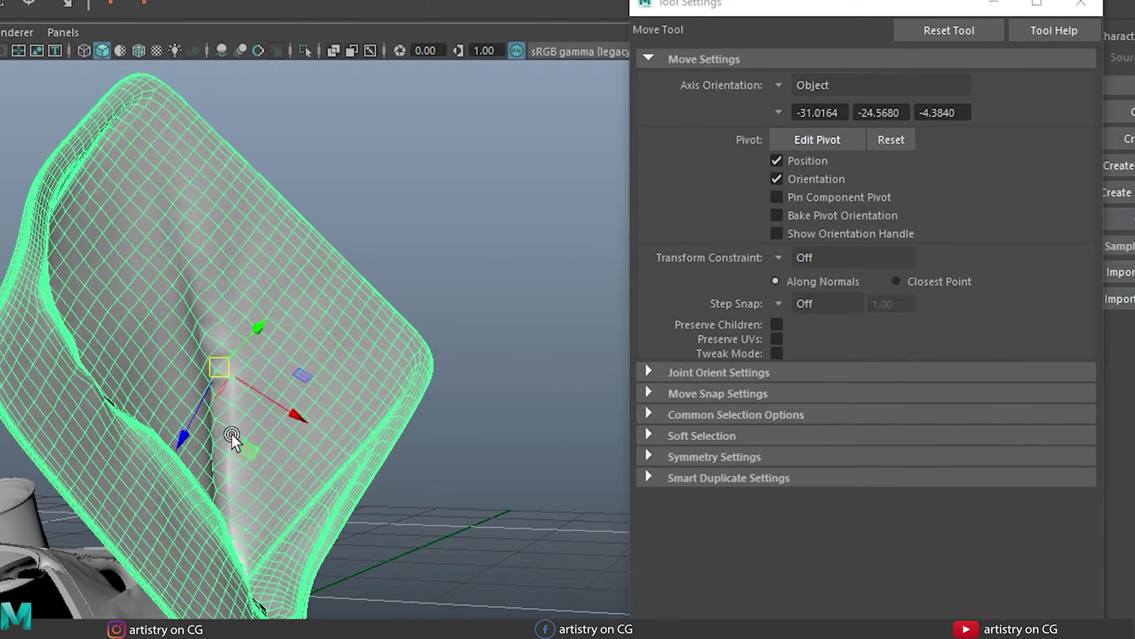
Step: Choose the Object axis orientation through the Move tool's options in the viewport
{"action": "right_click", "coordinate": [218, 347]}
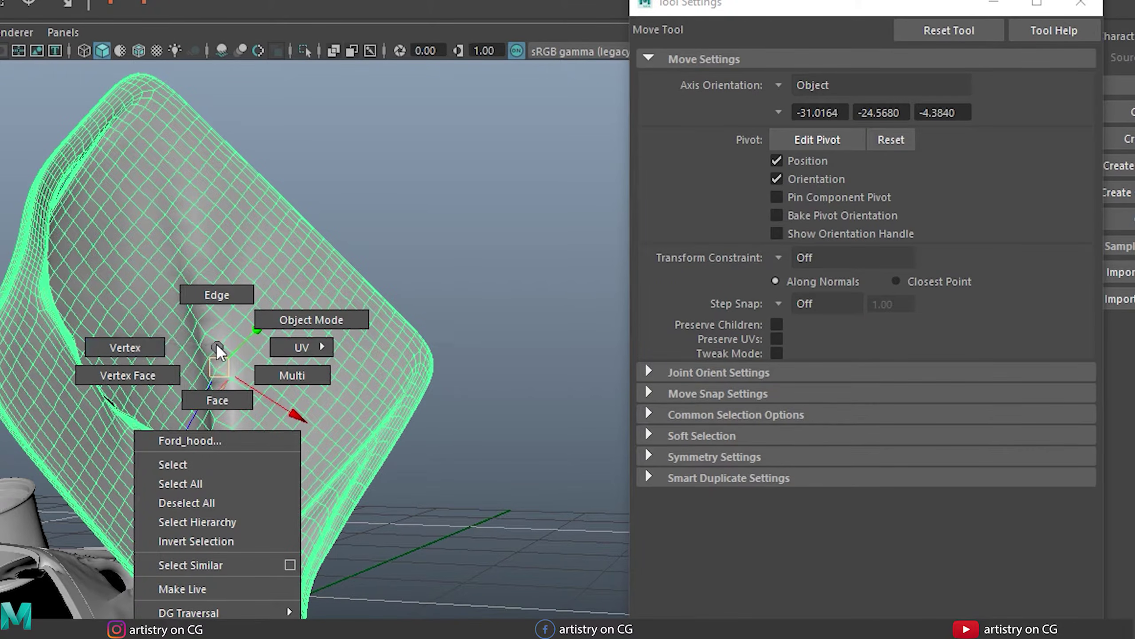
{"action": "right_click", "coordinate": [218, 343], "text": "ctrl+shift"}
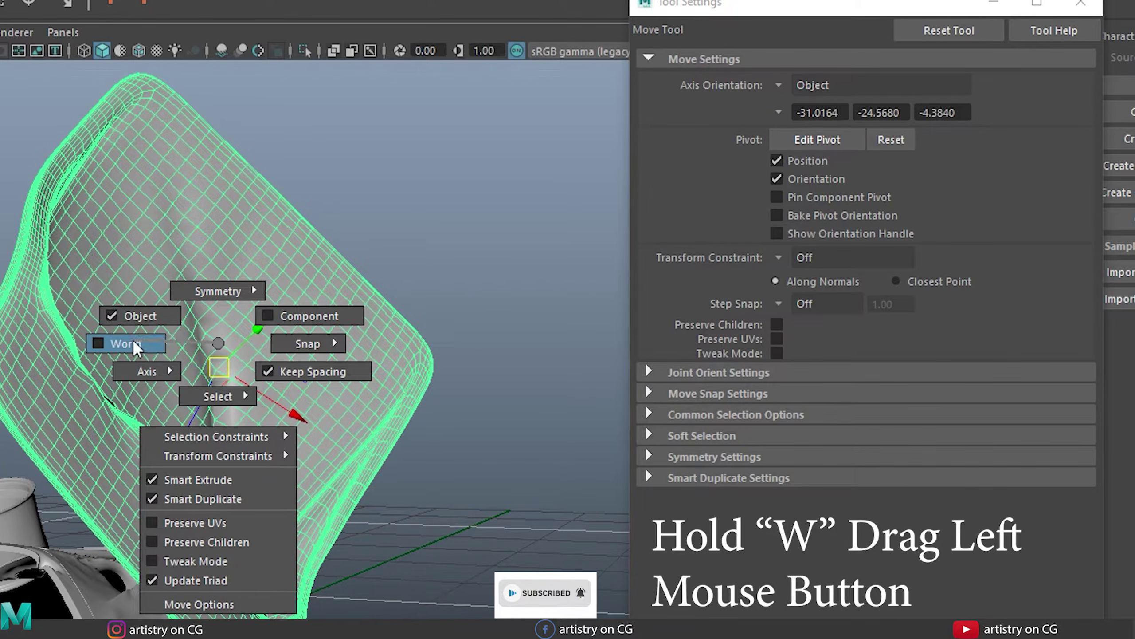
{"action": "left_click_drag", "start_coordinate": [140, 315], "coordinate": [140, 314]}
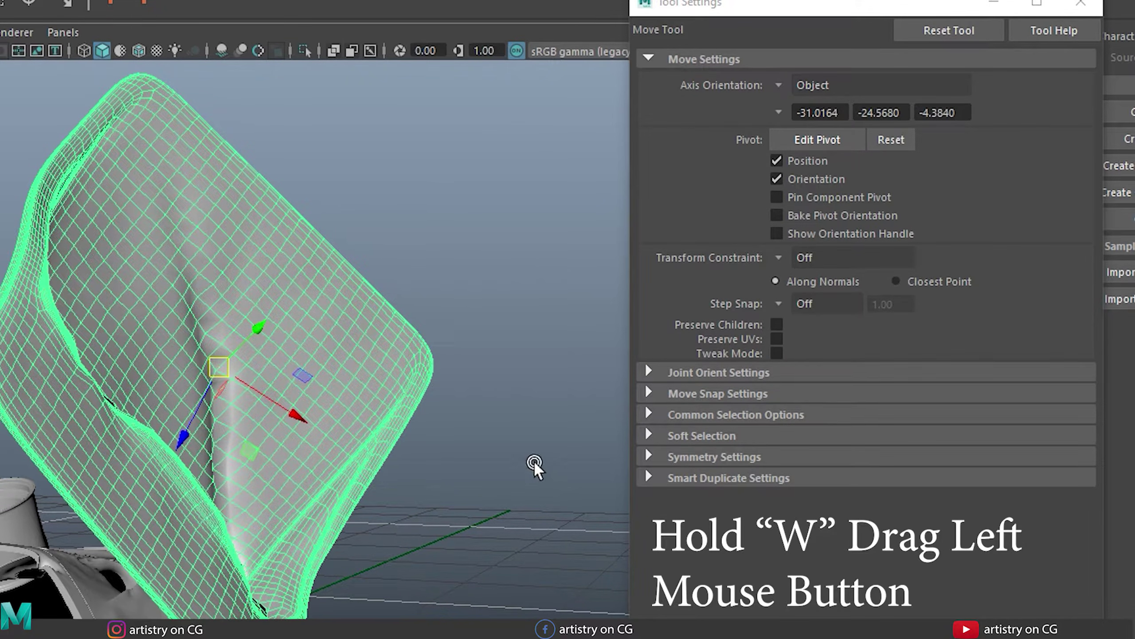
Step: Undo the hood's rotations and moves so it sits over the front opening again
{"action": "key", "text": "ctrl+z"}
{"action": "key", "text": "ctrl+z"}
{"action": "key", "text": "ctrl+z"}
{"action": "key", "text": "ctrl+z"}
{"action": "key", "text": "ctrl+z"}
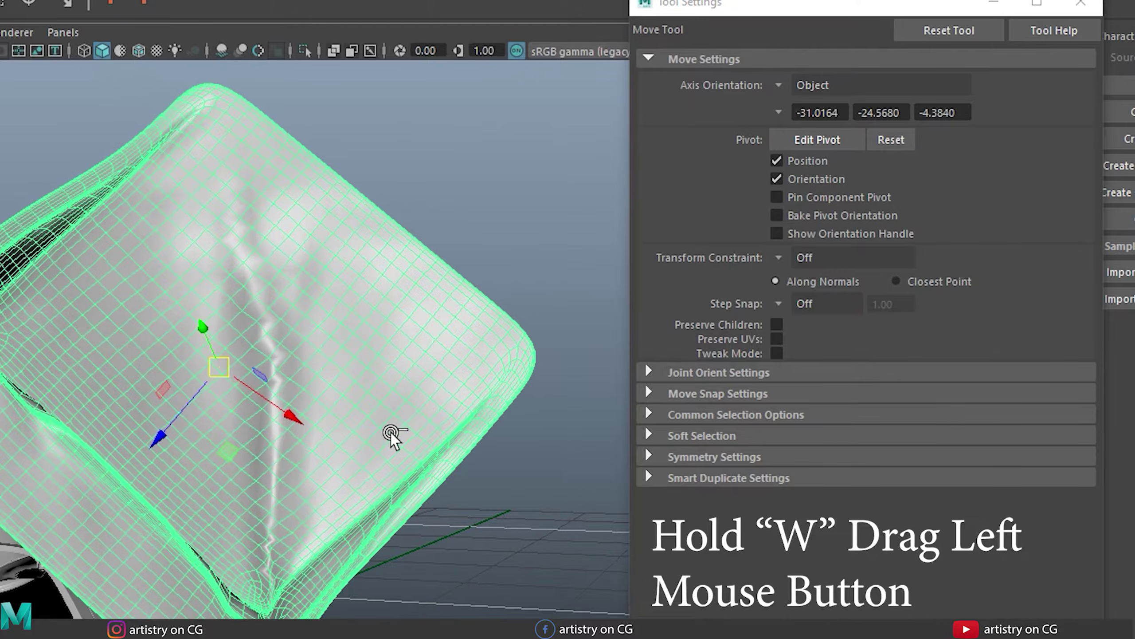
{"action": "right_click_drag", "start_coordinate": [391, 432], "coordinate": [239, 450], "text": "alt"}
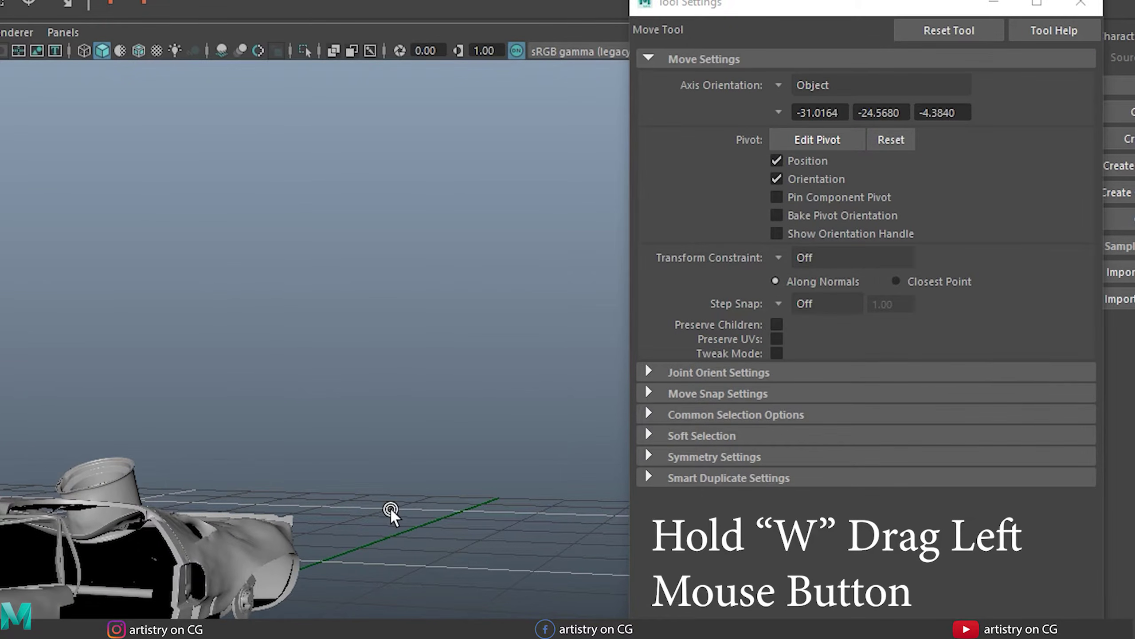
{"action": "right_click_drag", "start_coordinate": [390, 507], "coordinate": [239, 494], "text": "alt"}
{"action": "middle_click_drag", "start_coordinate": [238, 495], "coordinate": [401, 434], "text": "alt"}
{"action": "right_click_drag", "start_coordinate": [401, 434], "coordinate": [510, 579], "text": "alt"}
{"action": "middle_click_drag", "start_coordinate": [338, 519], "coordinate": [462, 443], "text": "alt"}
{"action": "left_click_drag", "start_coordinate": [244, 463], "coordinate": [215, 499], "text": "alt"}
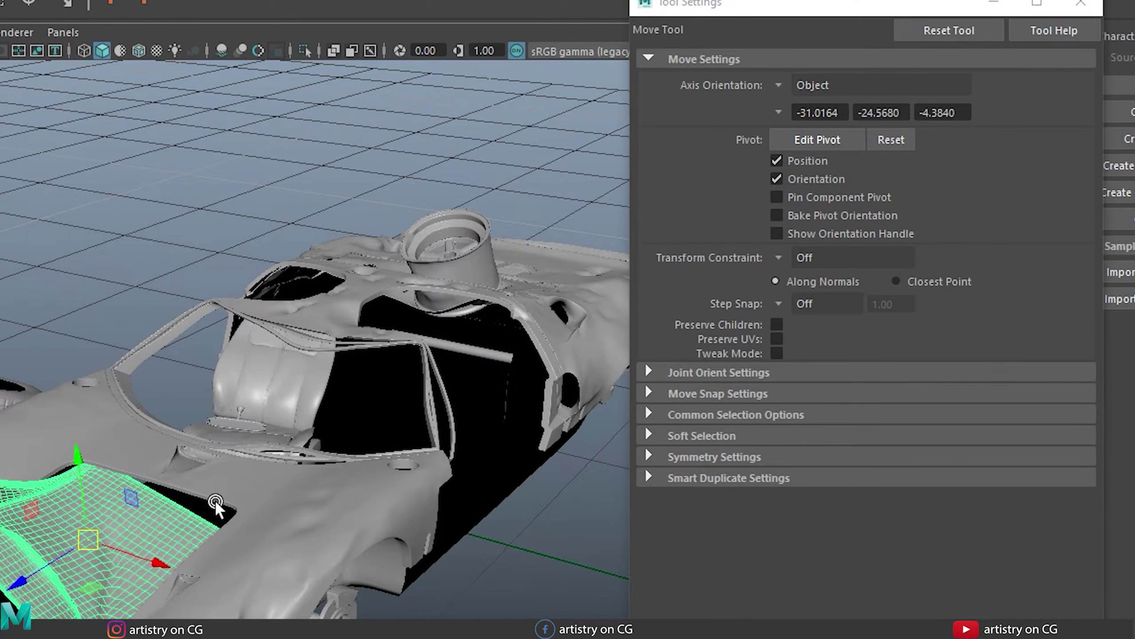
Step: Set the Move tool's symmetry to World X and show the same symmetry choices in the main window
{"action": "left_click", "coordinate": [650, 457]}
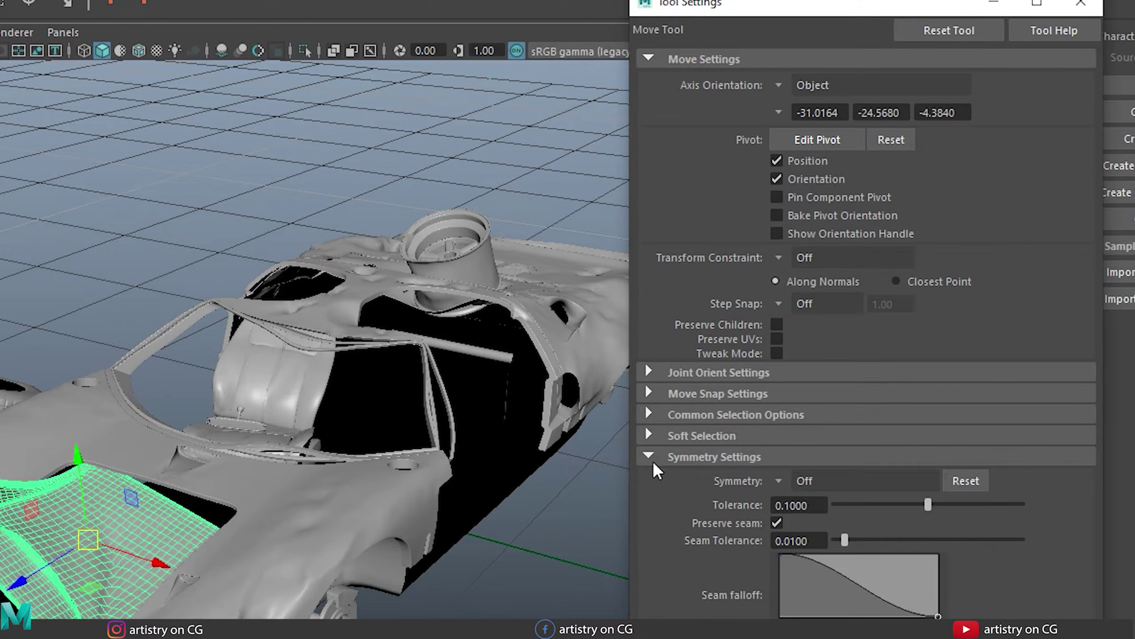
{"action": "left_click", "coordinate": [783, 481]}
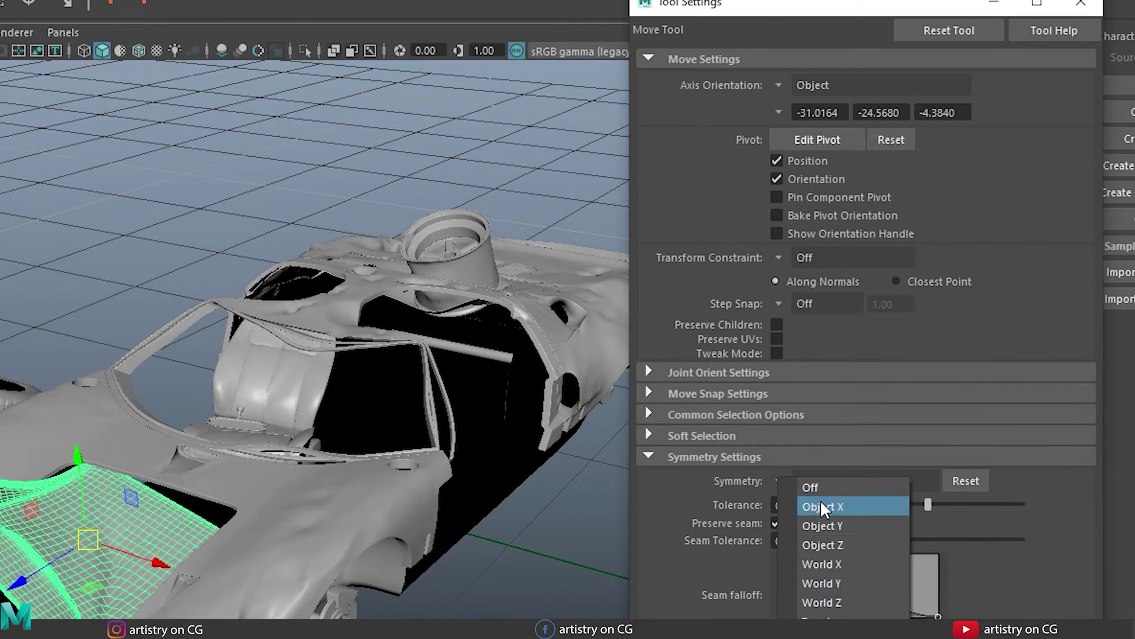
{"action": "left_click", "coordinate": [817, 564]}
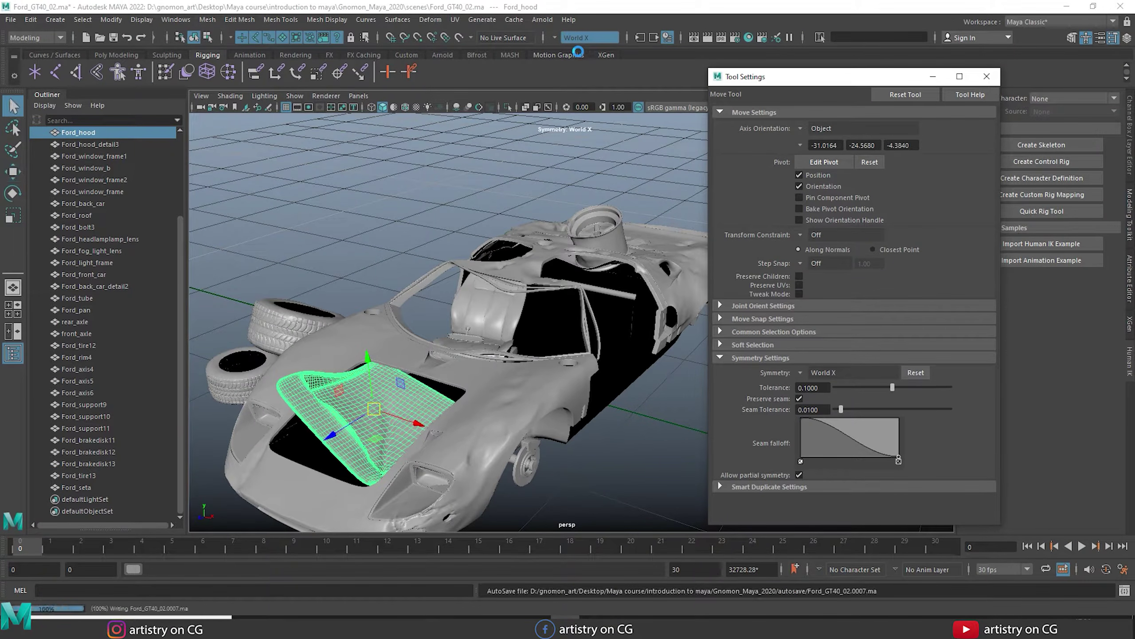
{"action": "left_click", "coordinate": [562, 40]}
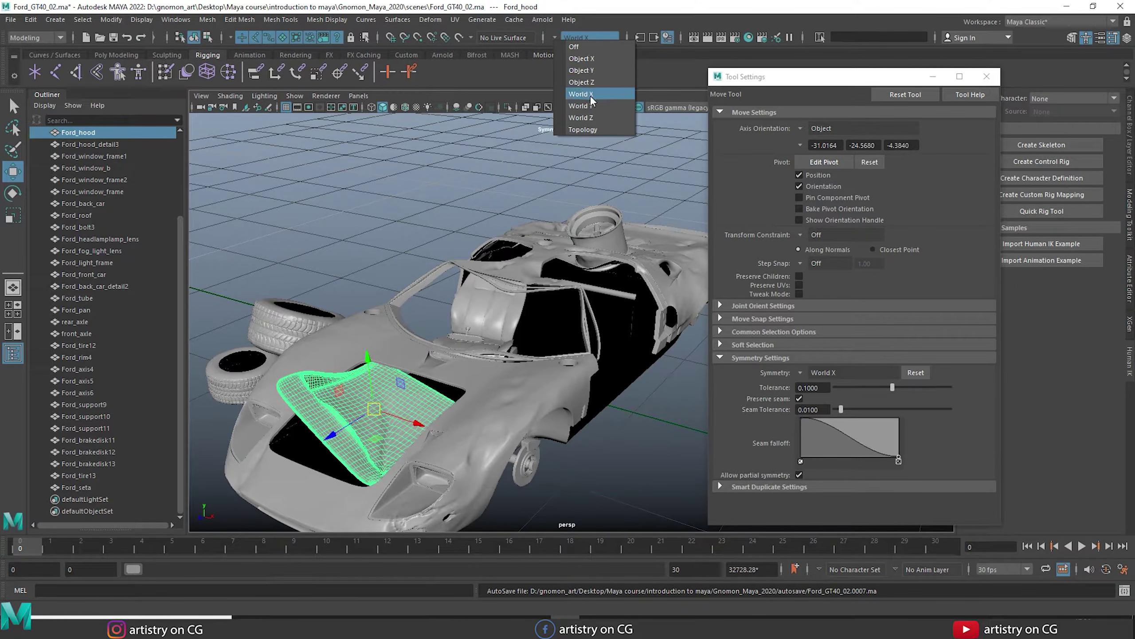
Step: Look at the Symmetry Settings of the Rotate tool
{"action": "left_click", "coordinate": [13, 193]}
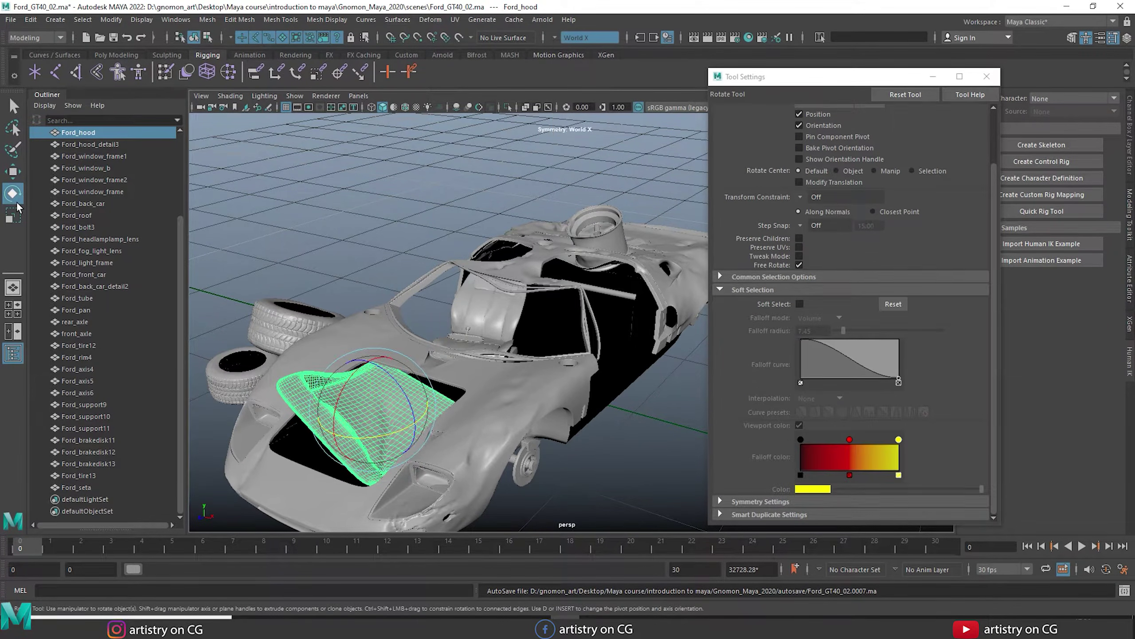
{"action": "left_click", "coordinate": [721, 501]}
{"action": "scroll", "coordinate": [775, 424], "scroll_direction": "down", "scroll_amount": 3}
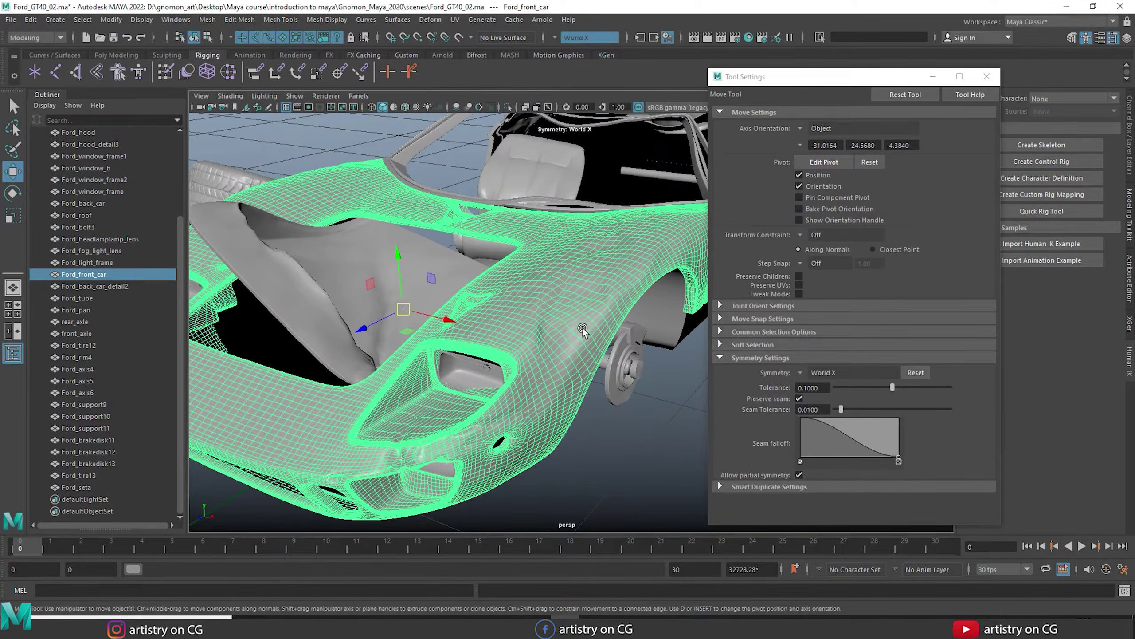
Step: Switch the front car body to face selection, clear the selected faces and show the whole front
{"action": "right_click_drag", "start_coordinate": [572, 297], "coordinate": [588, 347]}
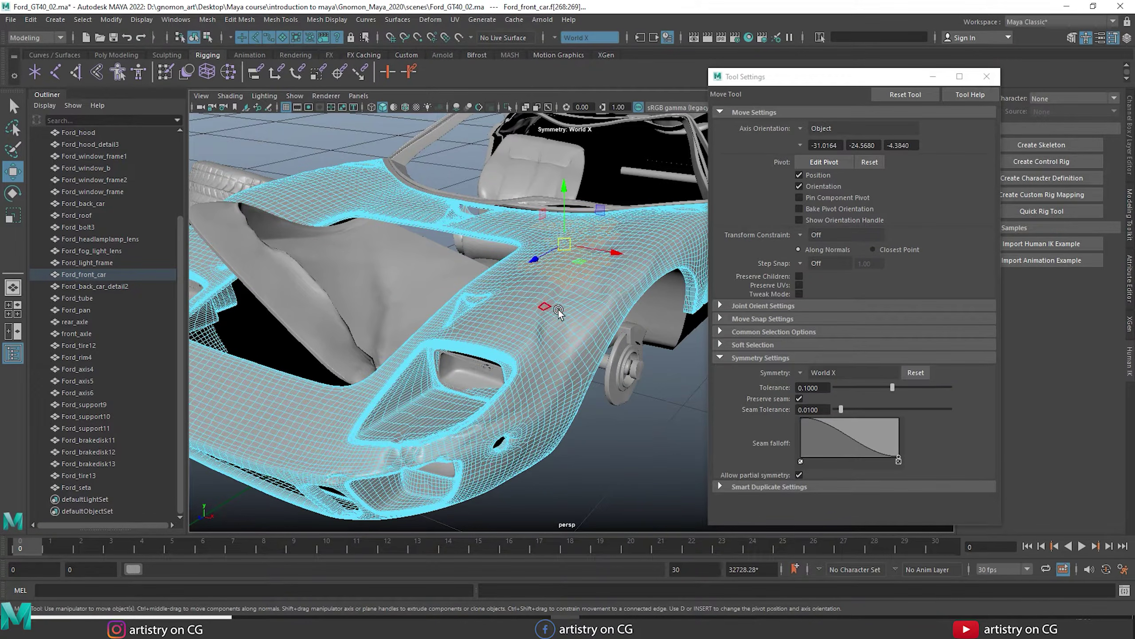
{"action": "left_click", "coordinate": [672, 419]}
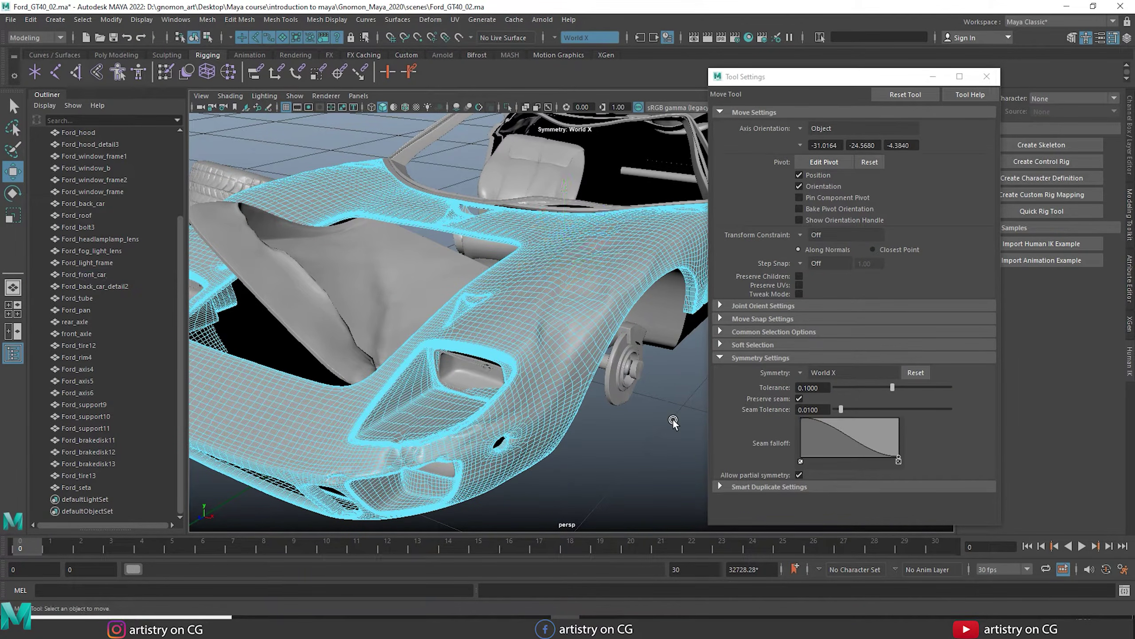
{"action": "left_click_drag", "start_coordinate": [569, 423], "coordinate": [618, 449], "text": "alt"}
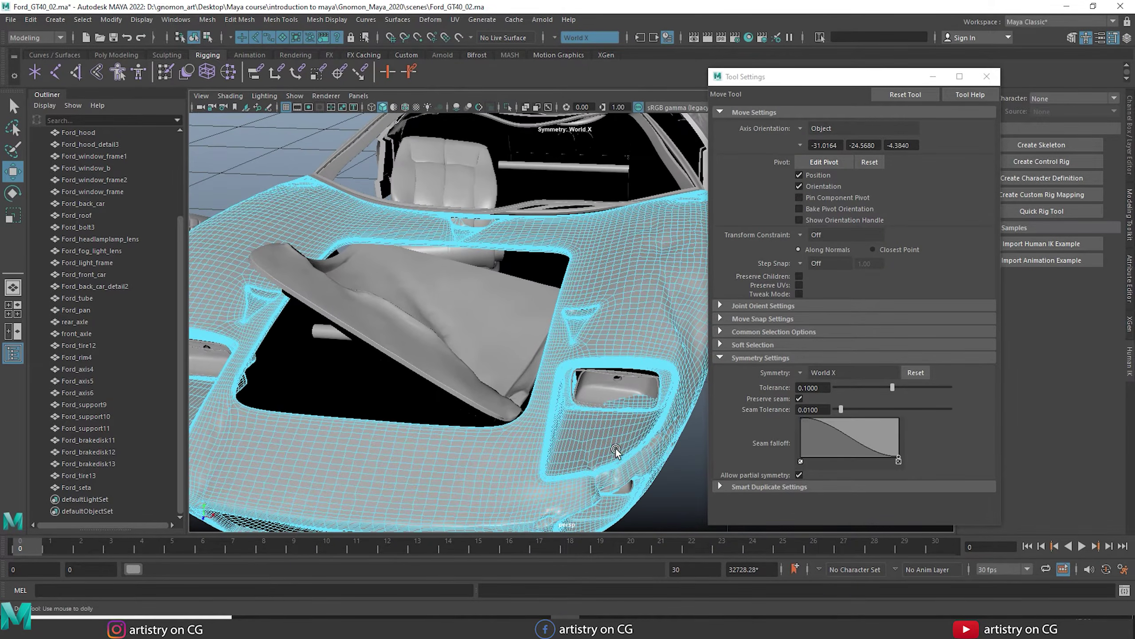
{"action": "right_click_drag", "start_coordinate": [618, 449], "coordinate": [537, 419], "text": "alt"}
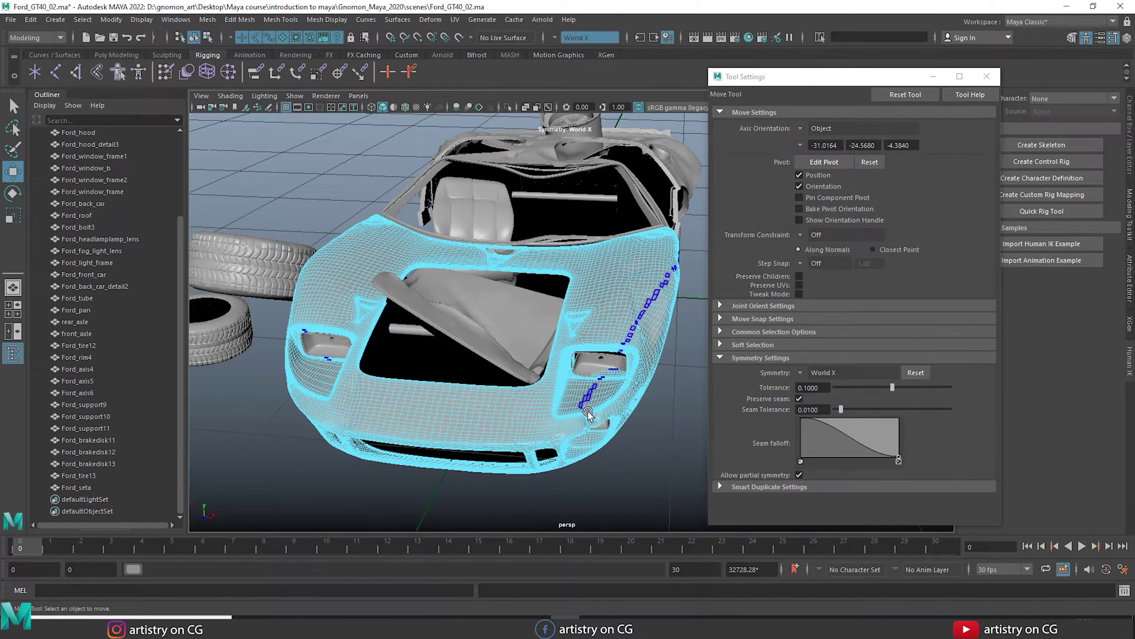
Step: Select faces on the front body's fender, switching from the Move tool to the Select tool
{"action": "left_click", "coordinate": [648, 288]}
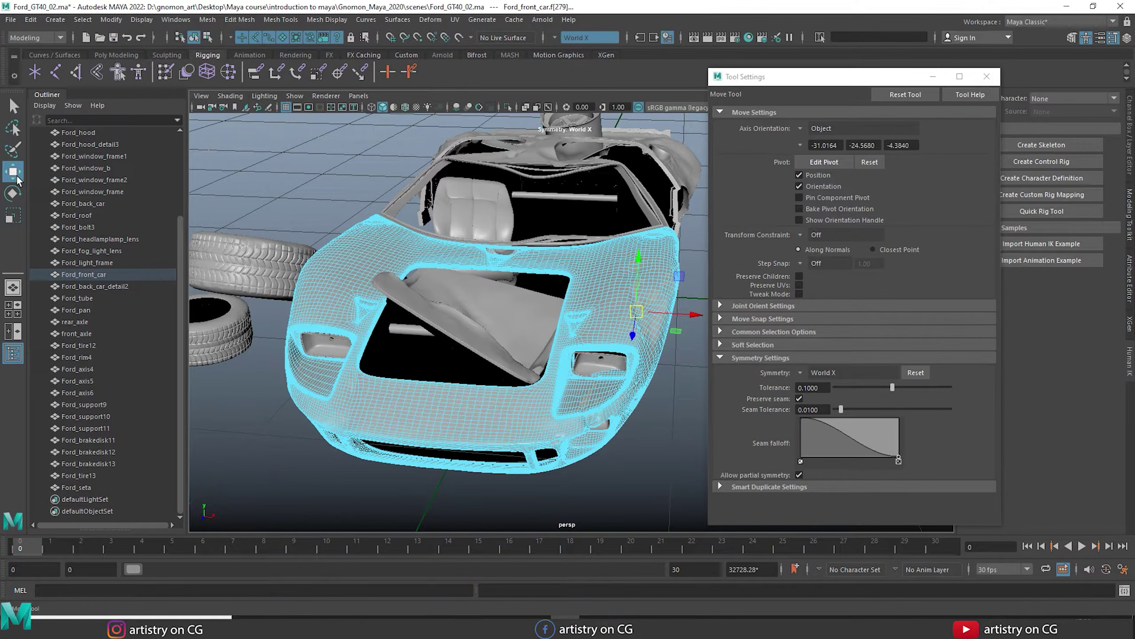
{"action": "left_click", "coordinate": [19, 114]}
{"action": "mouse_move", "coordinate": [696, 258]}
{"action": "left_mouse_down"}
{"action": "mouse_move", "coordinate": [631, 340]}
{"action": "mouse_move", "coordinate": [644, 353]}
{"action": "mouse_move", "coordinate": [602, 322]}
{"action": "mouse_move", "coordinate": [651, 308]}
{"action": "mouse_move", "coordinate": [643, 313]}
{"action": "left_mouse_up"}
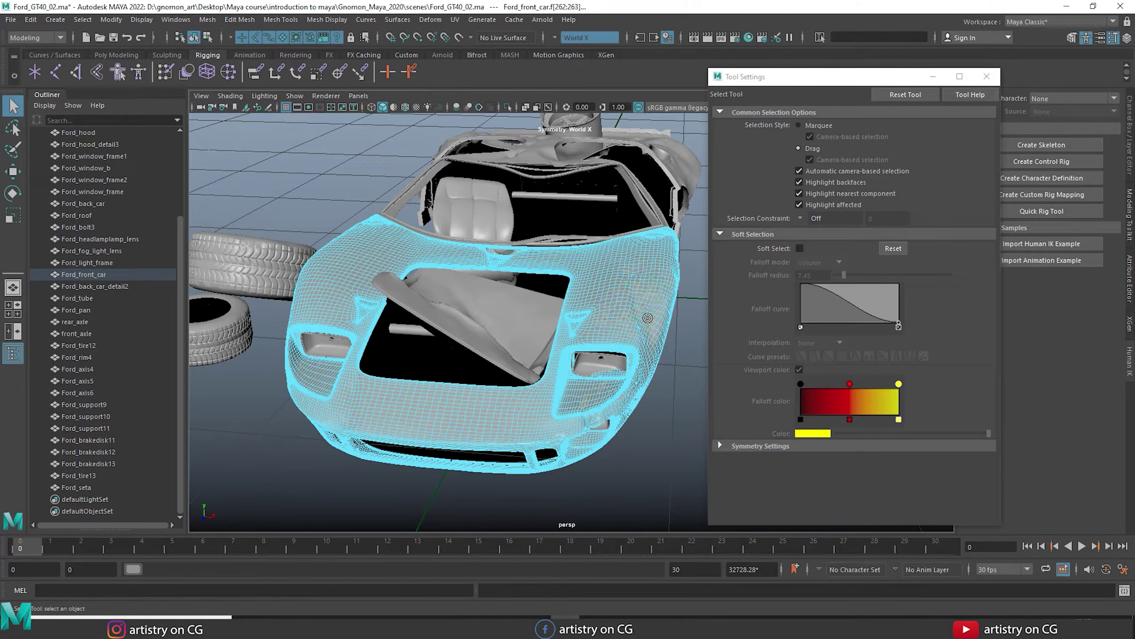
Step: Set the Select tool's selection style to Marquee and select the faces along the side of the front body's fender
{"action": "left_click", "coordinate": [799, 126]}
{"action": "left_click_drag", "start_coordinate": [661, 246], "coordinate": [603, 353]}
{"action": "right_click_drag", "start_coordinate": [305, 342], "coordinate": [418, 430], "text": "alt"}
{"action": "middle_click_drag", "start_coordinate": [339, 333], "coordinate": [388, 360], "text": "alt"}
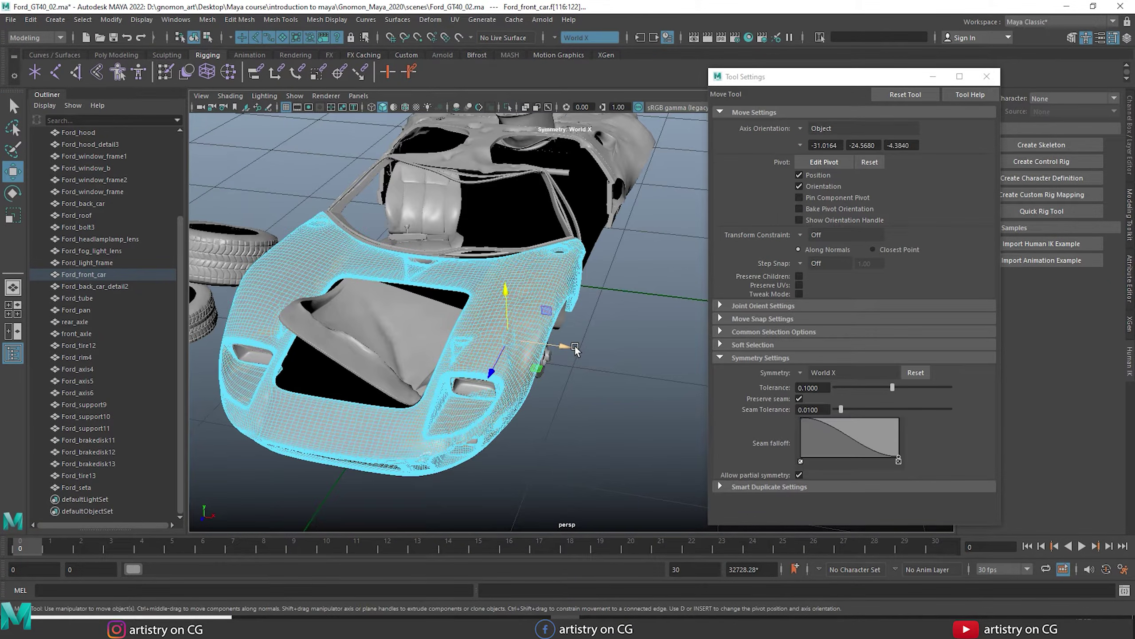
Step: Try moving the selected fender faces outward along X and upward with World X symmetry, inspecting both sides of the front
{"action": "left_click_drag", "start_coordinate": [570, 348], "coordinate": [647, 350]}
{"action": "left_click_drag", "start_coordinate": [580, 312], "coordinate": [582, 235]}
{"action": "left_click_drag", "start_coordinate": [582, 445], "coordinate": [605, 425], "text": "alt"}
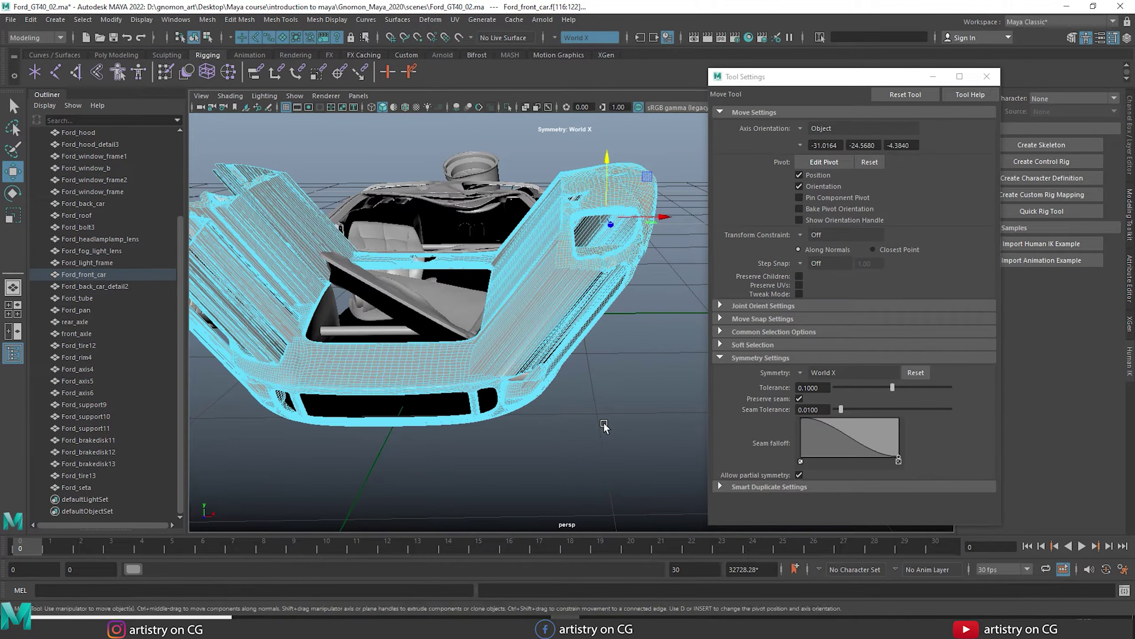
{"action": "right_click_drag", "start_coordinate": [608, 438], "coordinate": [537, 387], "text": "alt"}
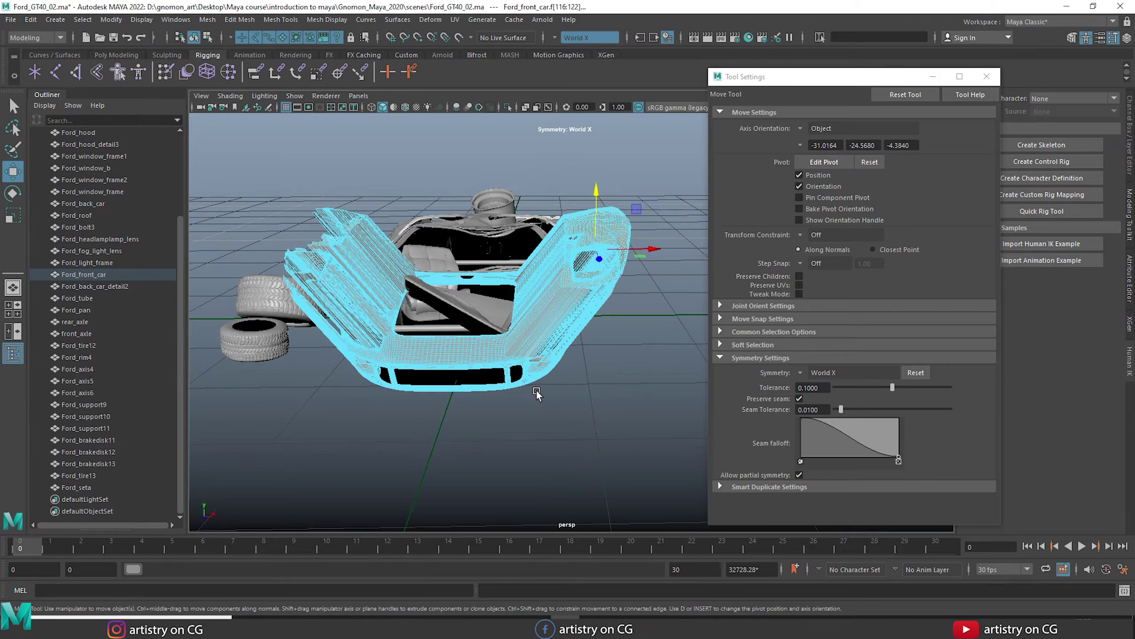
{"action": "left_click_drag", "start_coordinate": [615, 452], "coordinate": [536, 443], "text": "alt"}
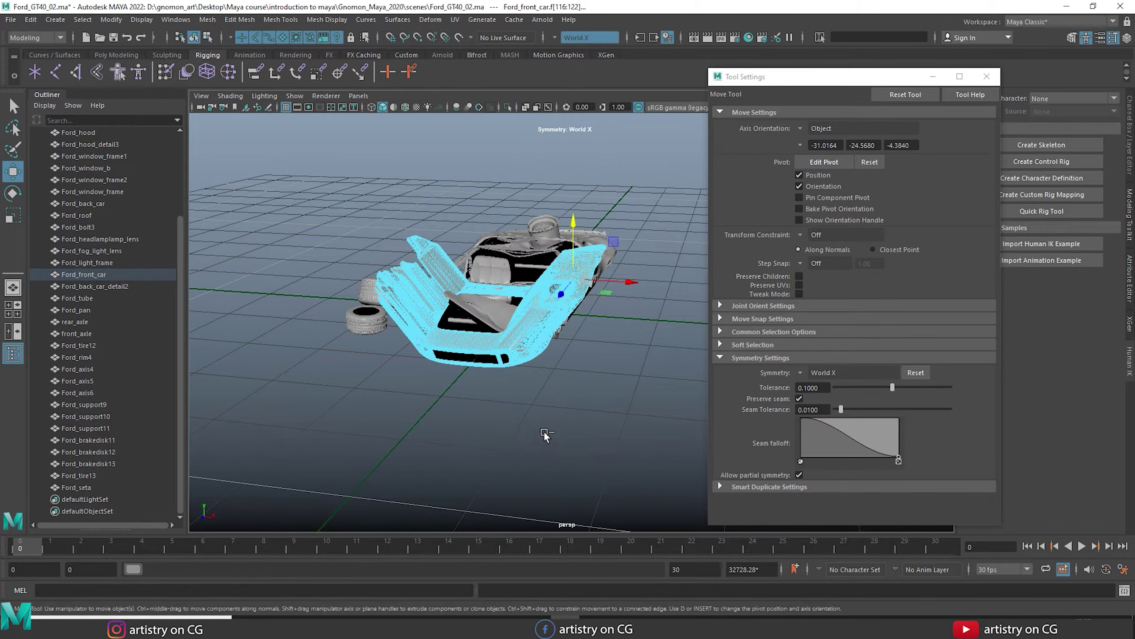
Step: Undo the outward and upward moves of the fender faces, keeping the Move tool active
{"action": "key", "text": "ctrl+z"}
{"action": "key", "text": "ctrl+z"}
{"action": "key", "text": "w"}
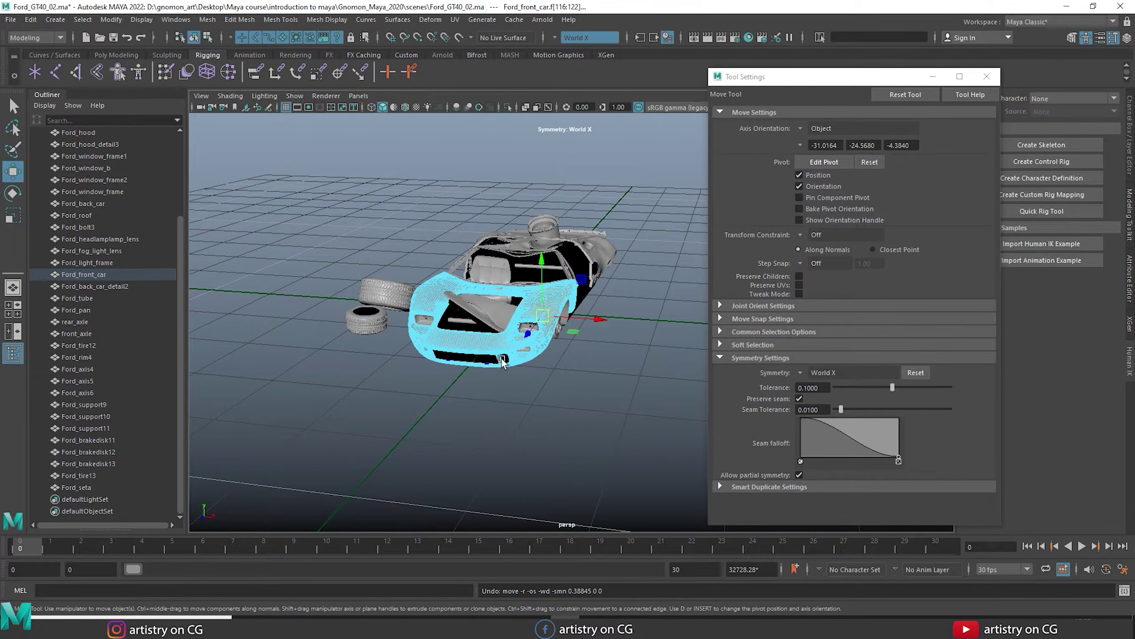
Step: Switch to object selection, move the whole front body about 2.08 units along X, and return to face selection
{"action": "right_click_drag", "start_coordinate": [501, 346], "coordinate": [542, 302]}
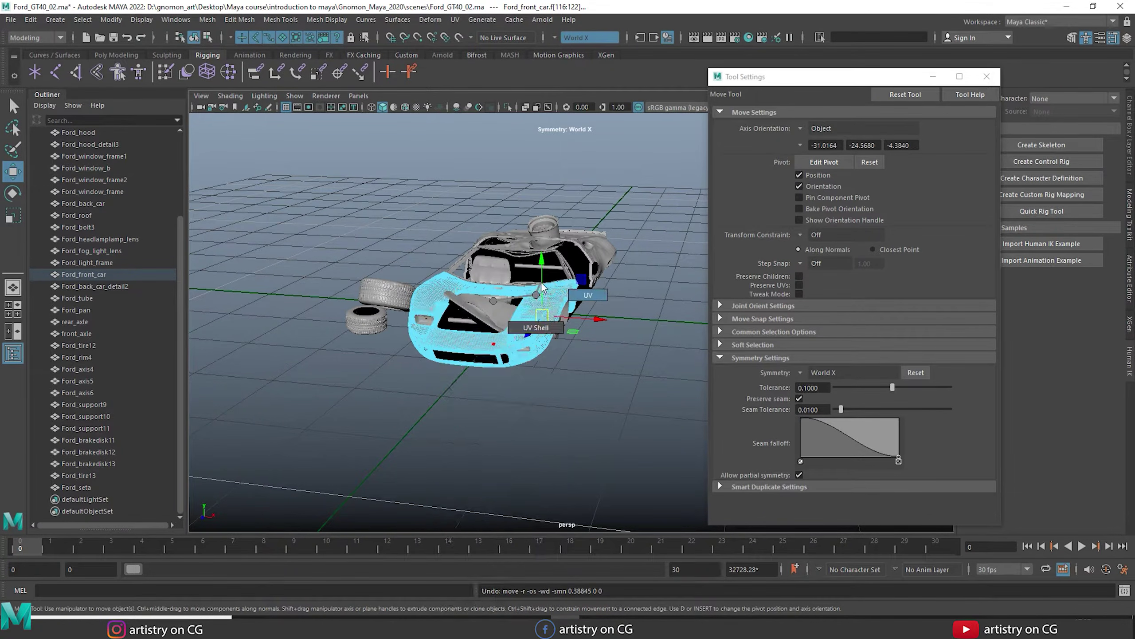
{"action": "left_click", "coordinate": [509, 323]}
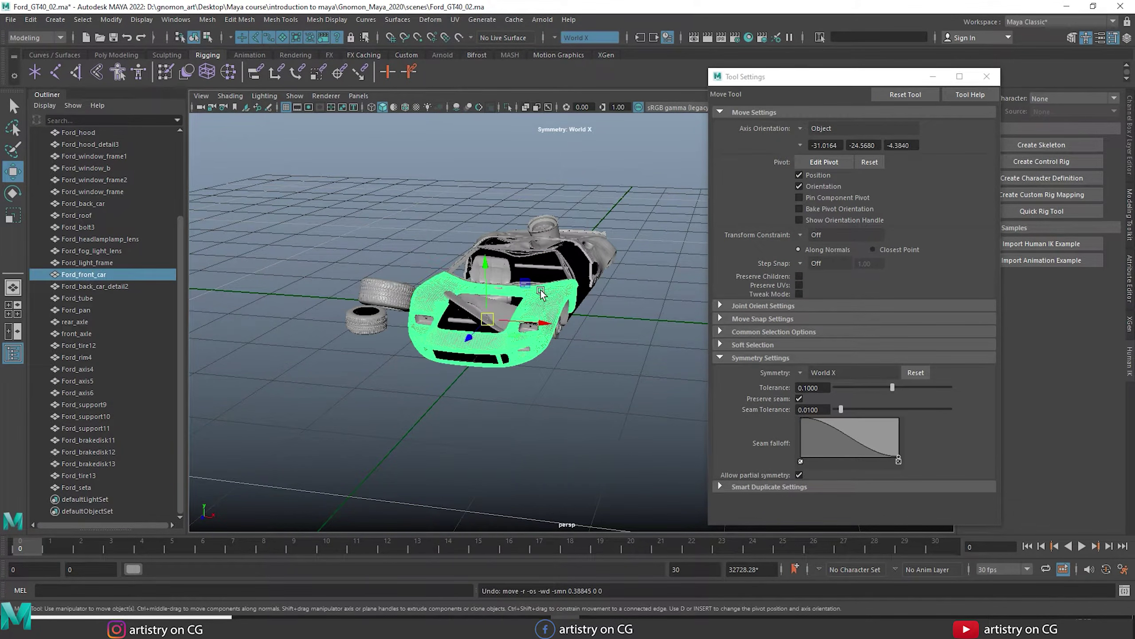
{"action": "left_click_drag", "start_coordinate": [528, 328], "coordinate": [588, 286]}
{"action": "middle_click_drag", "start_coordinate": [589, 451], "coordinate": [511, 456], "text": "alt"}
{"action": "right_click_drag", "start_coordinate": [612, 300], "coordinate": [611, 336]}
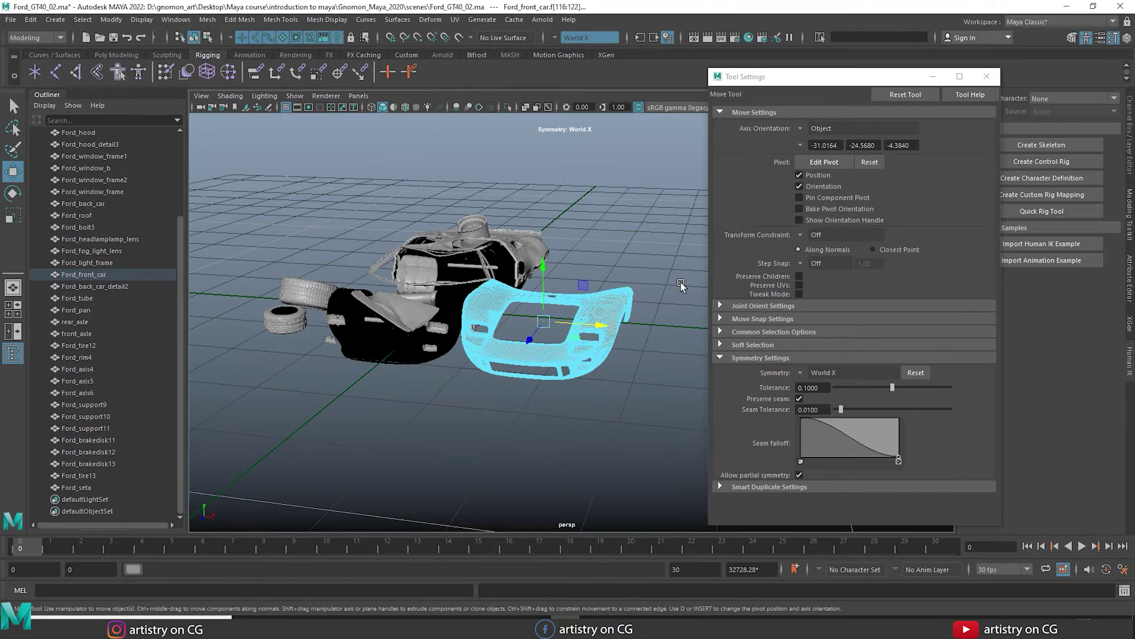
Step: Try moving faces of the offset front body's fender along X with World X symmetry, and undo the move
{"action": "left_click", "coordinate": [627, 345]}
{"action": "left_click_drag", "start_coordinate": [627, 342], "coordinate": [660, 340]}
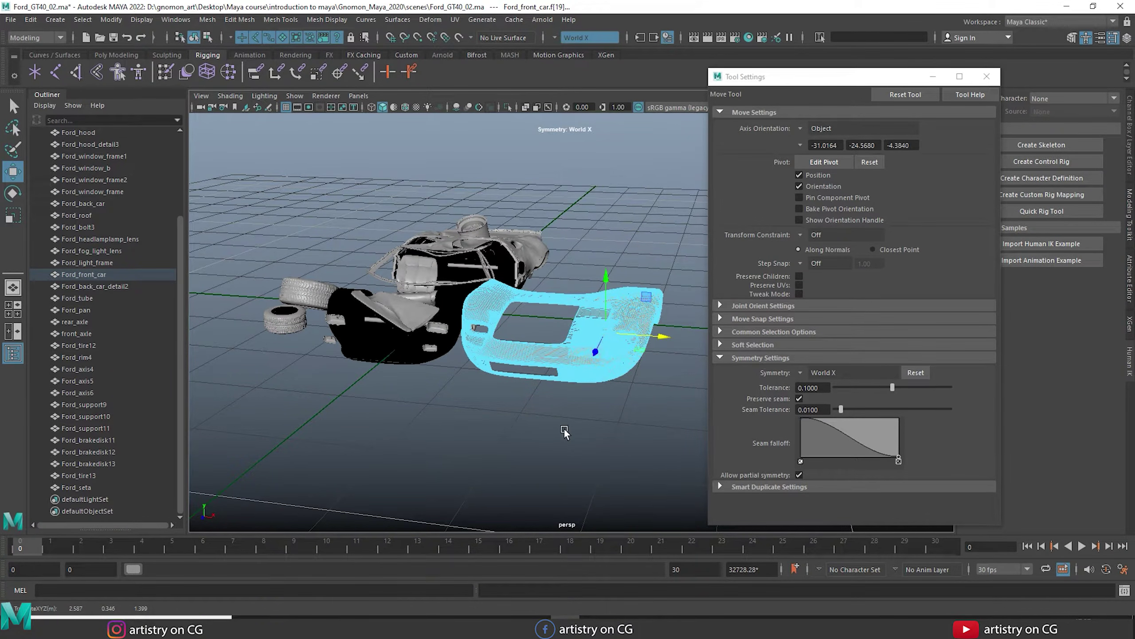
{"action": "right_click_drag", "start_coordinate": [565, 430], "coordinate": [489, 437], "text": "alt"}
{"action": "middle_click_drag", "start_coordinate": [518, 384], "coordinate": [473, 354], "text": "alt"}
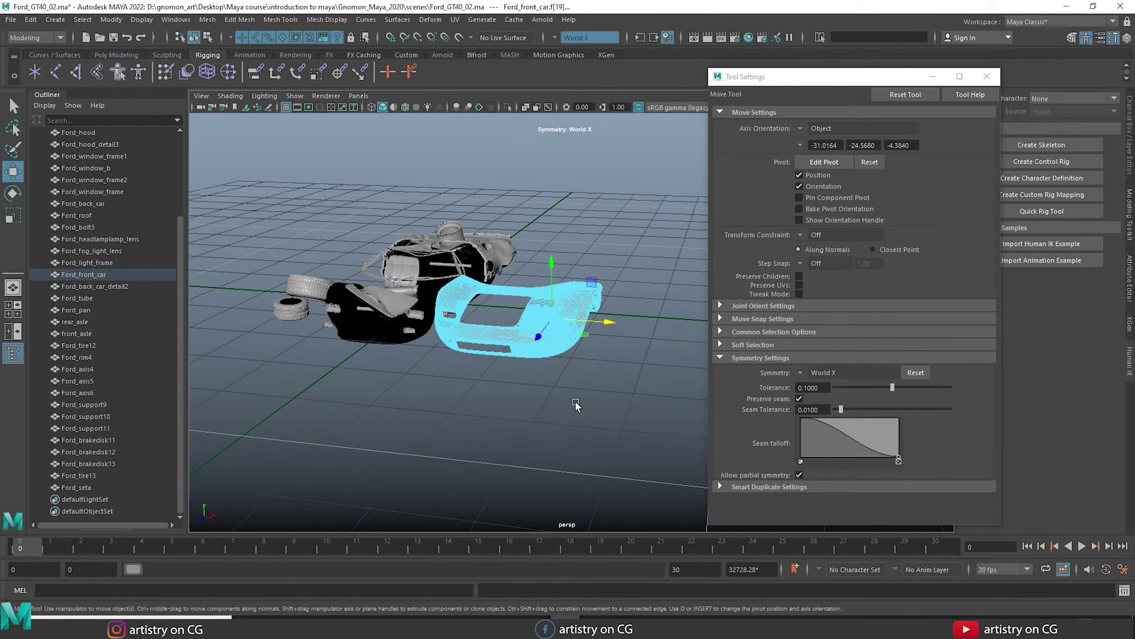
{"action": "key", "text": "ctrl+z"}
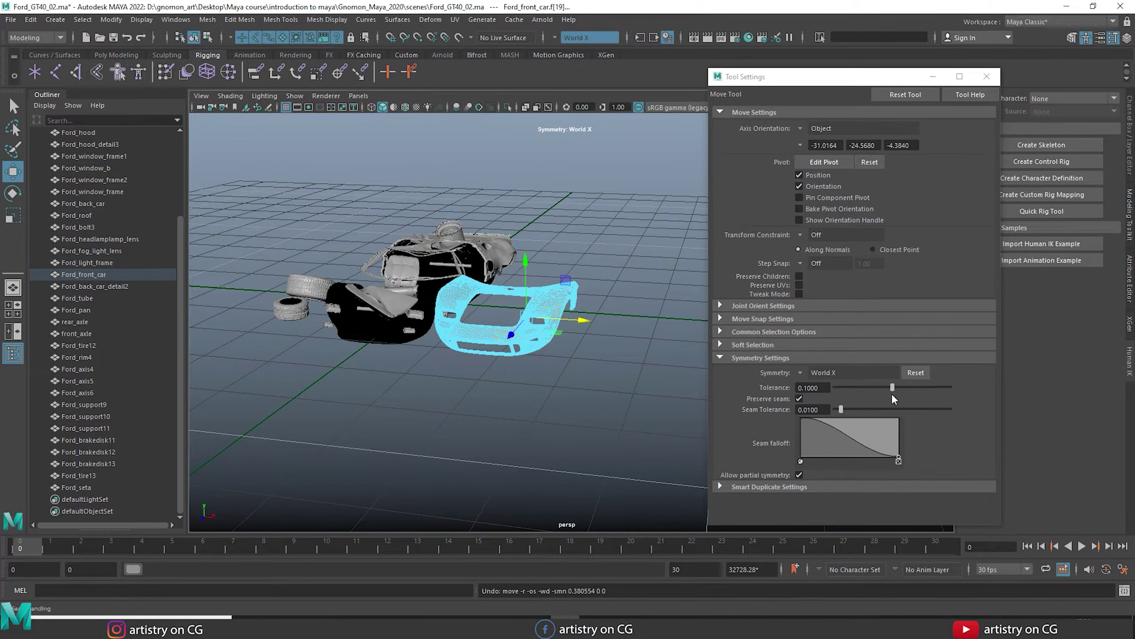
Step: Set the Move tool's symmetry to Object X and select the fender faces of the front body
{"action": "left_click", "coordinate": [800, 371]}
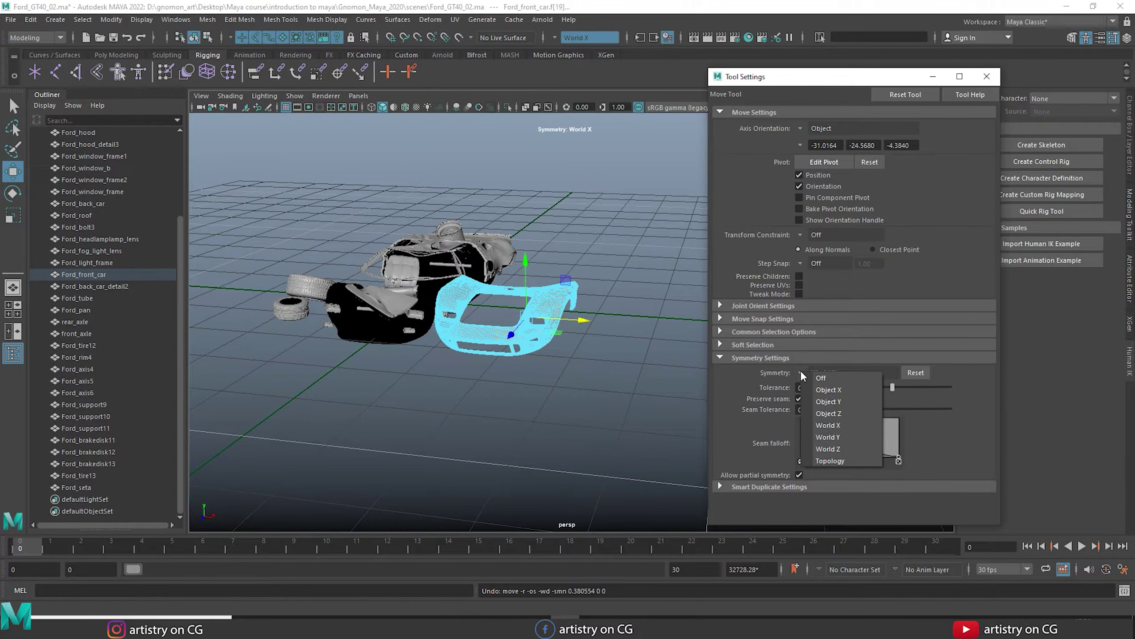
{"action": "left_click", "coordinate": [821, 392]}
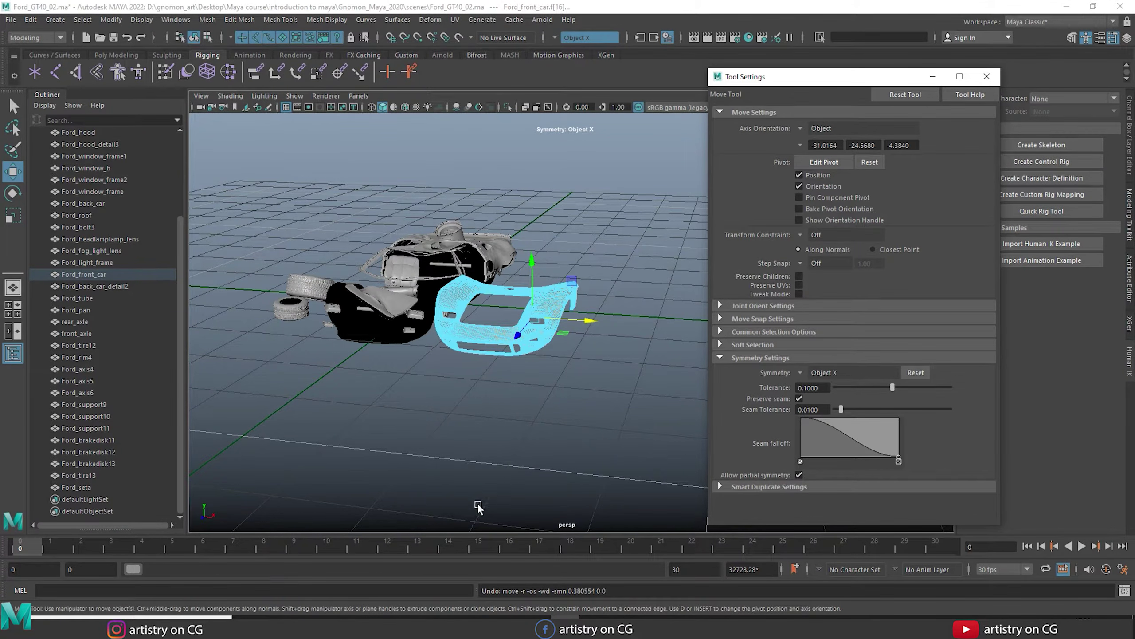
{"action": "left_click_drag", "start_coordinate": [638, 277], "coordinate": [531, 377]}
{"action": "scroll", "coordinate": [572, 354], "scroll_direction": "up", "scroll_amount": 5}
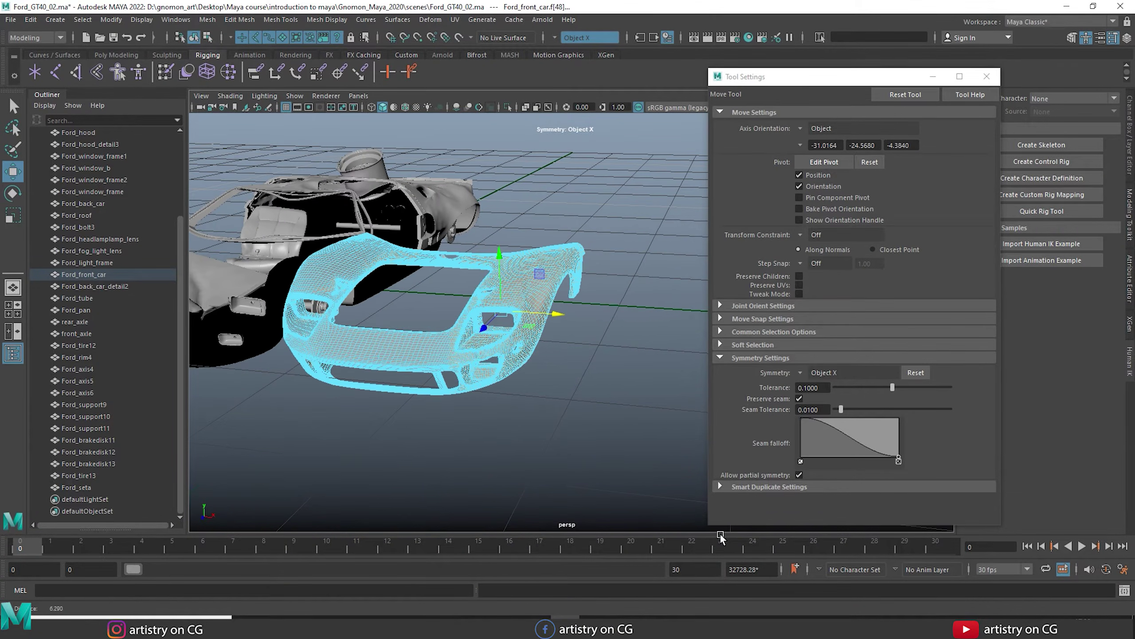
Step: Move the selected faces outward and upward with Object X symmetry and view both sides of the front body
{"action": "left_click_drag", "start_coordinate": [562, 317], "coordinate": [559, 226]}
{"action": "middle_click_drag", "start_coordinate": [508, 419], "coordinate": [547, 387], "text": "alt"}
{"action": "left_click_drag", "start_coordinate": [548, 387], "coordinate": [436, 339], "text": "alt"}
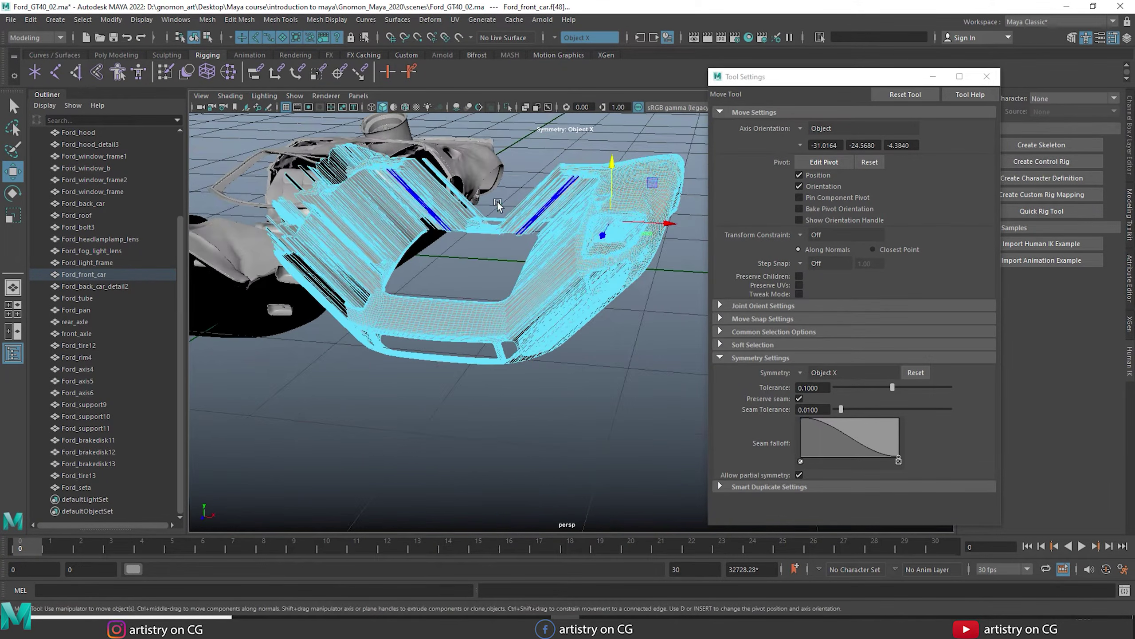
Step: Undo the face moves, the Object X symmetry change and the recent face selections
{"action": "key", "text": "ctrl+z"}
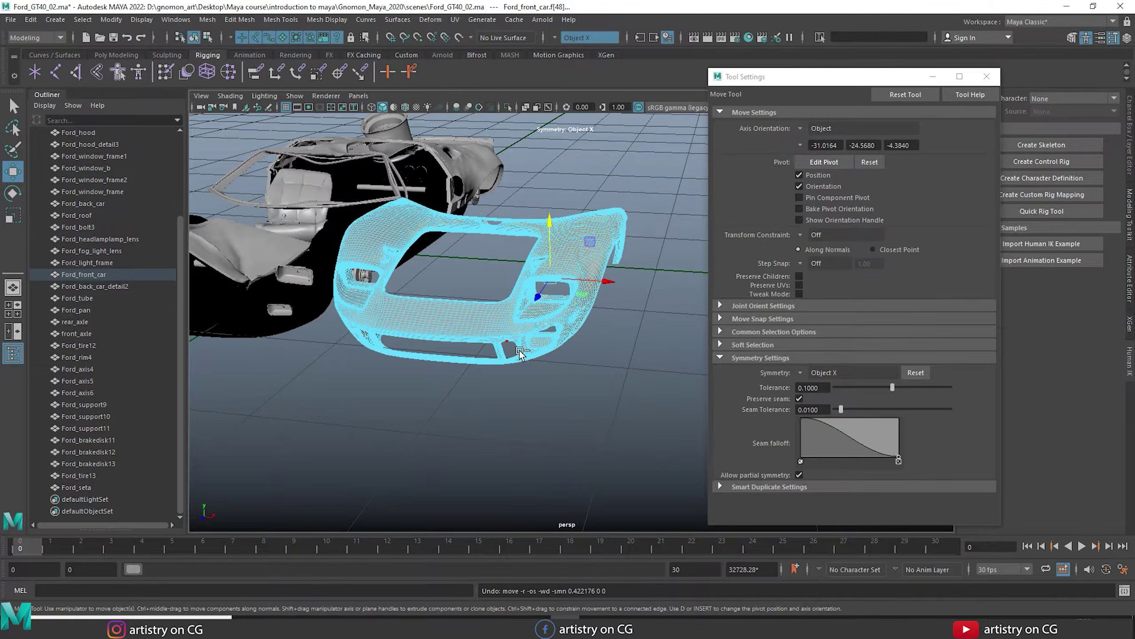
{"action": "key", "text": "ctrl+z"}
{"action": "key", "text": "ctrl+z"}
{"action": "key", "text": "ctrl+z"}
{"action": "key", "text": "ctrl+z"}
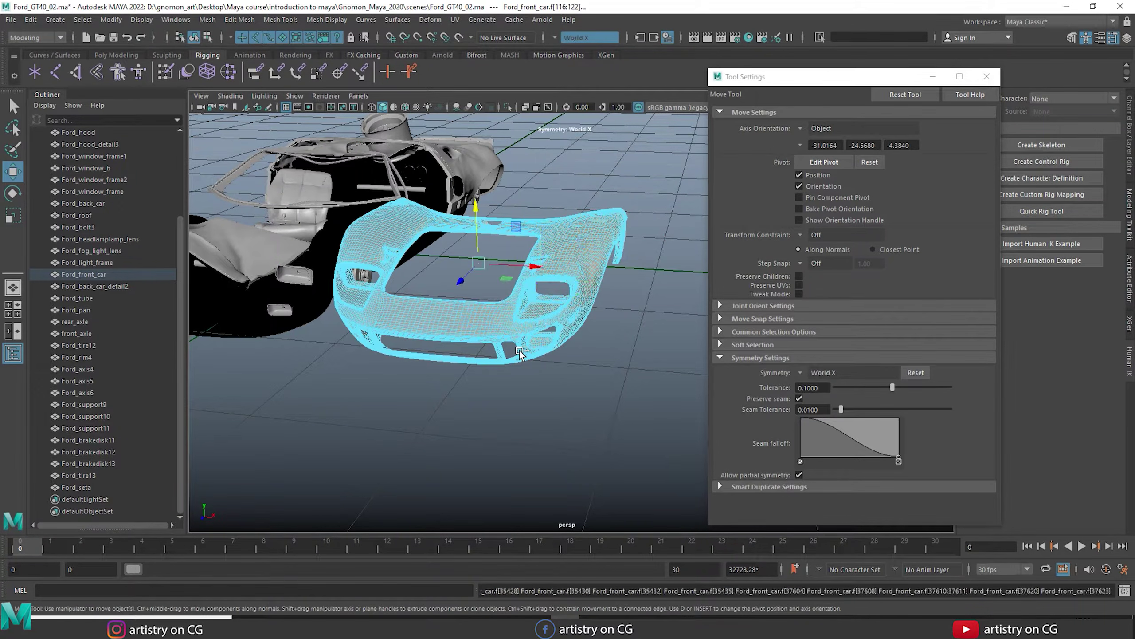
{"action": "middle_click_drag", "start_coordinate": [421, 394], "coordinate": [585, 449], "text": "alt"}
{"action": "key", "text": "ctrl+z"}
Step: Turn the Move tool's symmetry off with the front body selected as an object, and close the tool settings
{"action": "left_click", "coordinate": [800, 373]}
{"action": "left_click", "coordinate": [808, 377]}
{"action": "right_click_drag", "start_coordinate": [649, 319], "coordinate": [674, 290]}
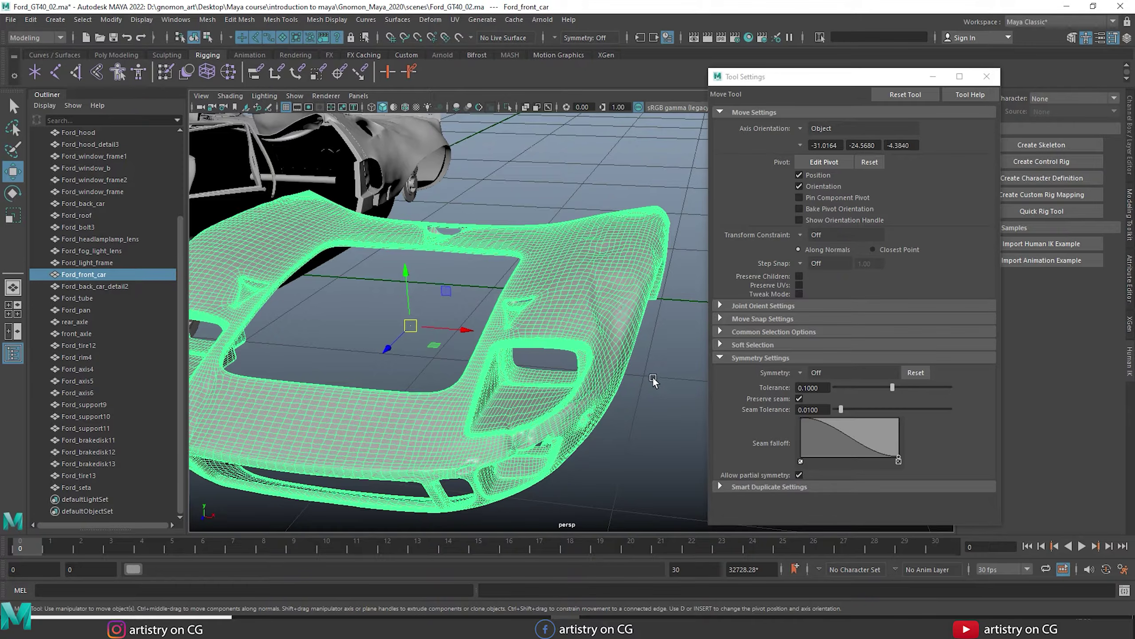
{"action": "right_click_drag", "start_coordinate": [652, 382], "coordinate": [640, 359]}
{"action": "left_click", "coordinate": [987, 76]}
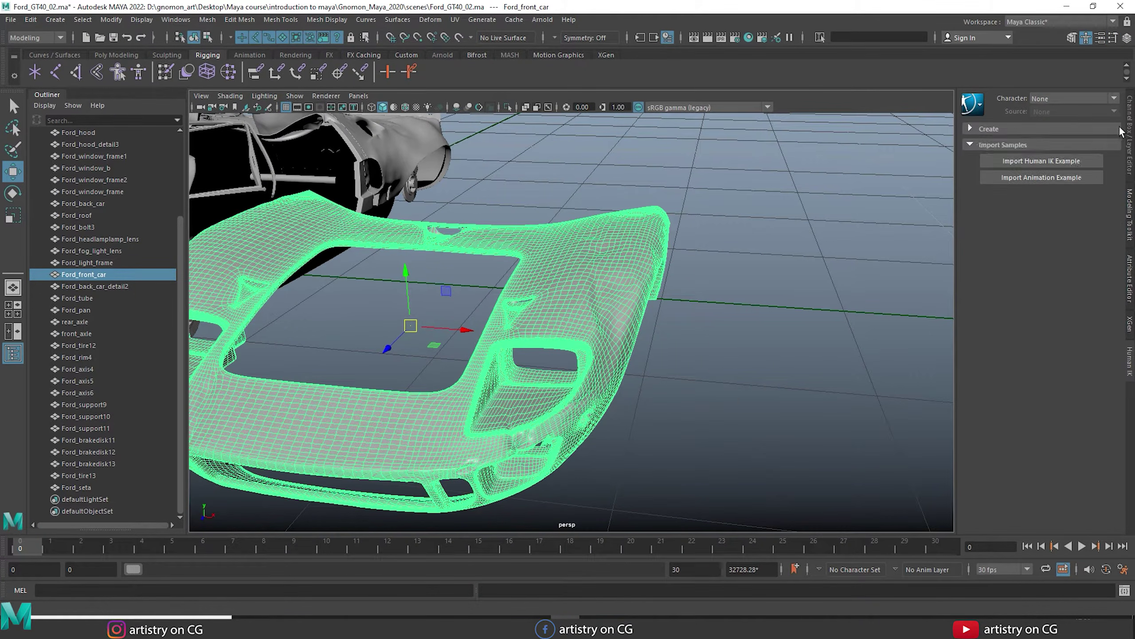
Step: Show the front body's transform values in the Channel Box and rotate the body about 44 degrees around Y
{"action": "left_click", "coordinate": [1129, 134]}
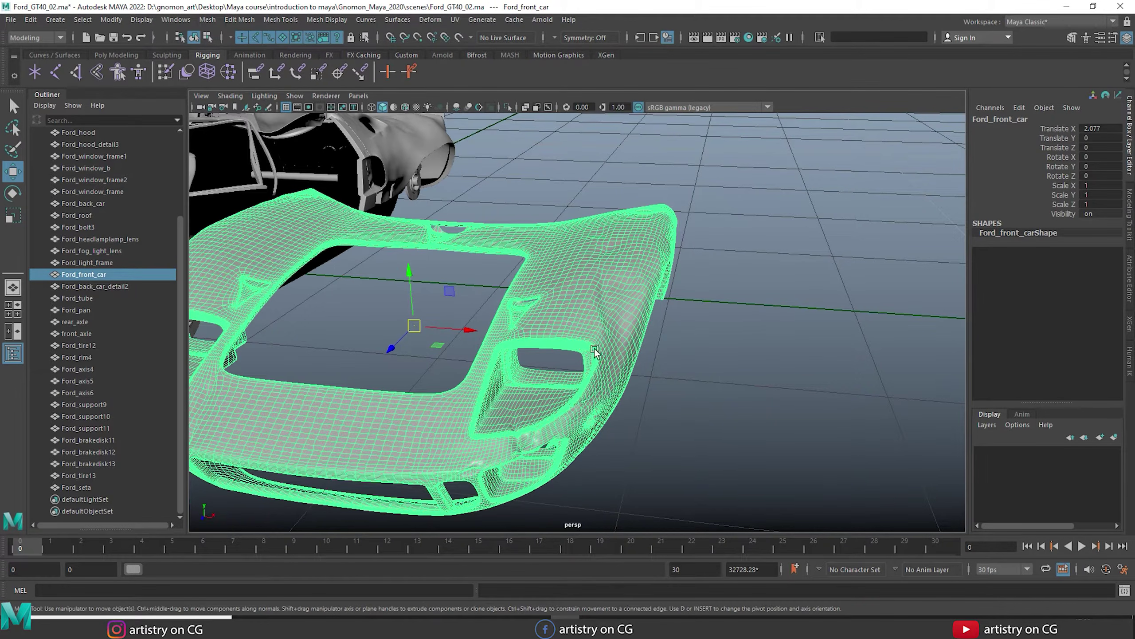
{"action": "right_click_drag", "start_coordinate": [748, 311], "coordinate": [667, 287], "text": "alt"}
{"action": "right_click_drag", "start_coordinate": [711, 337], "coordinate": [661, 327], "text": "alt"}
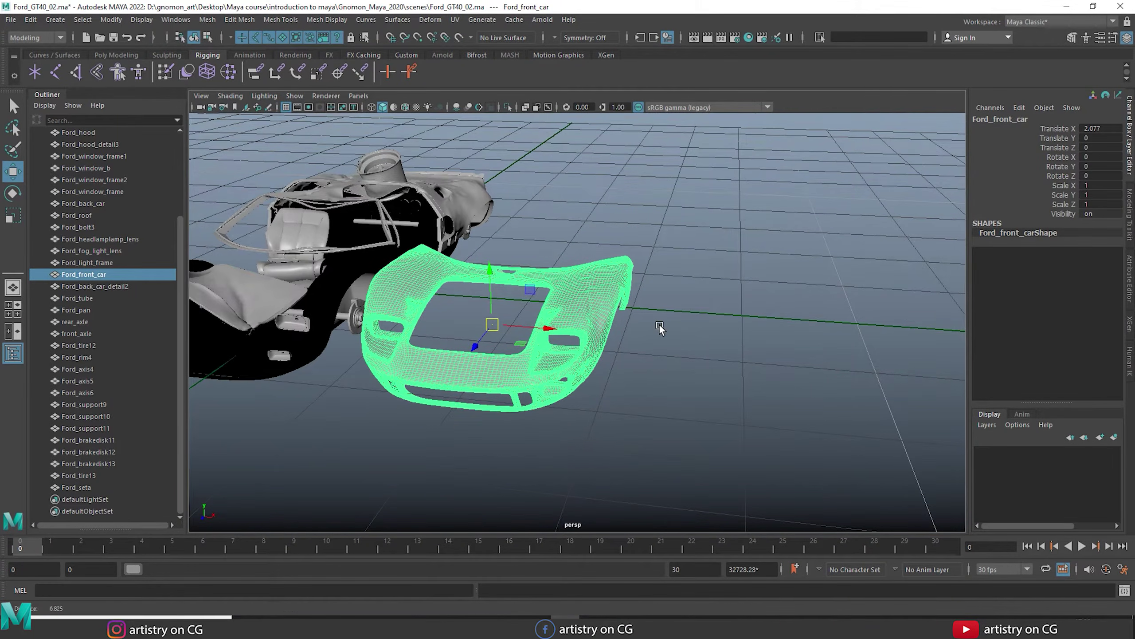
{"action": "key", "text": "e"}
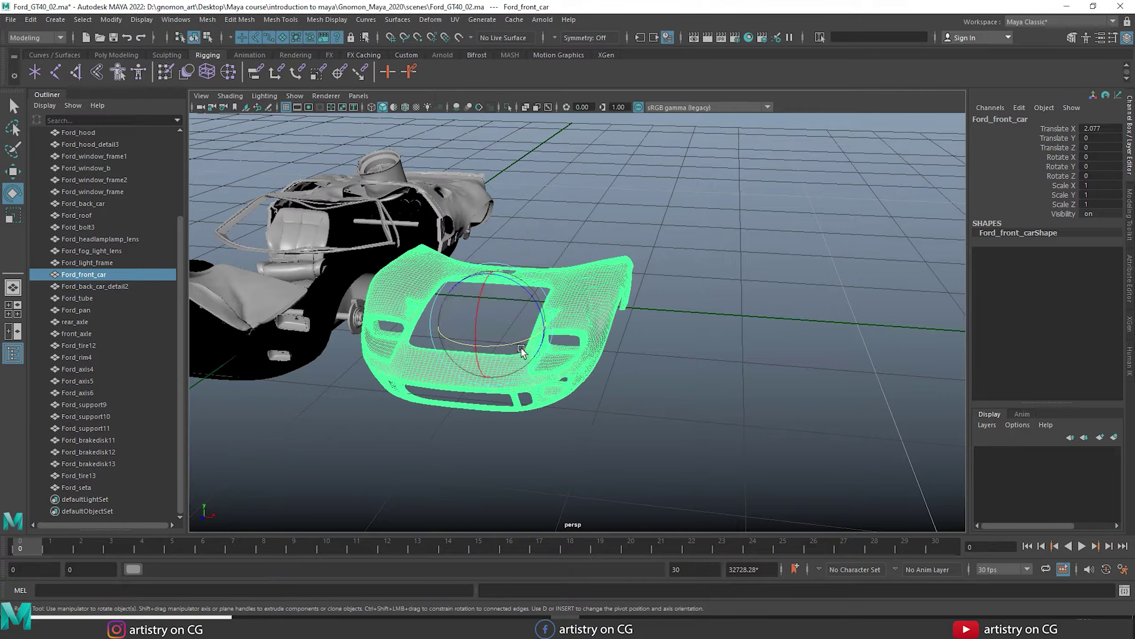
{"action": "left_click_drag", "start_coordinate": [518, 347], "coordinate": [550, 344]}
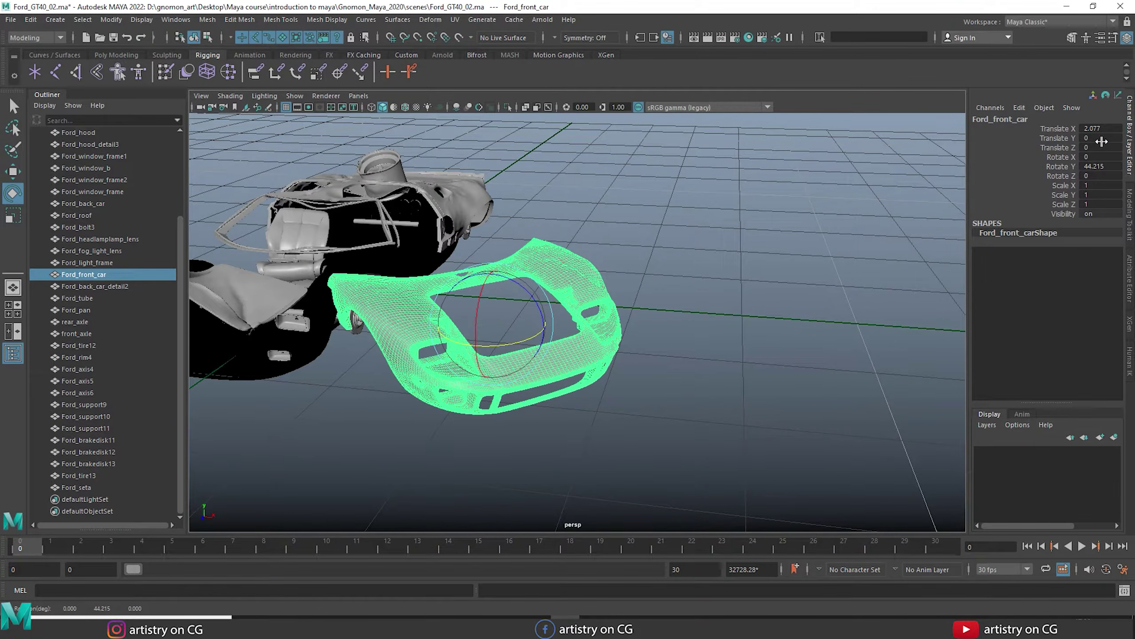
Step: Reset the front body's Translate X and Rotate Y to 0, putting it back on the car
{"action": "double_click", "coordinate": [1099, 167]}
{"action": "double_click", "coordinate": [1101, 129]}
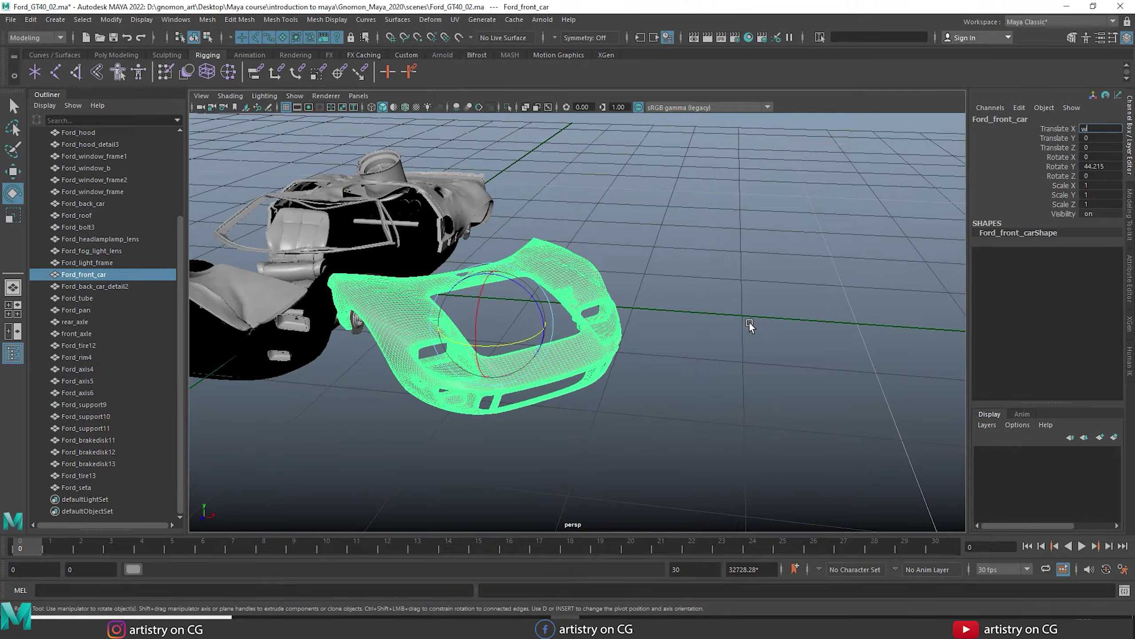
{"action": "left_click", "coordinate": [514, 332]}
{"action": "key", "text": "w"}
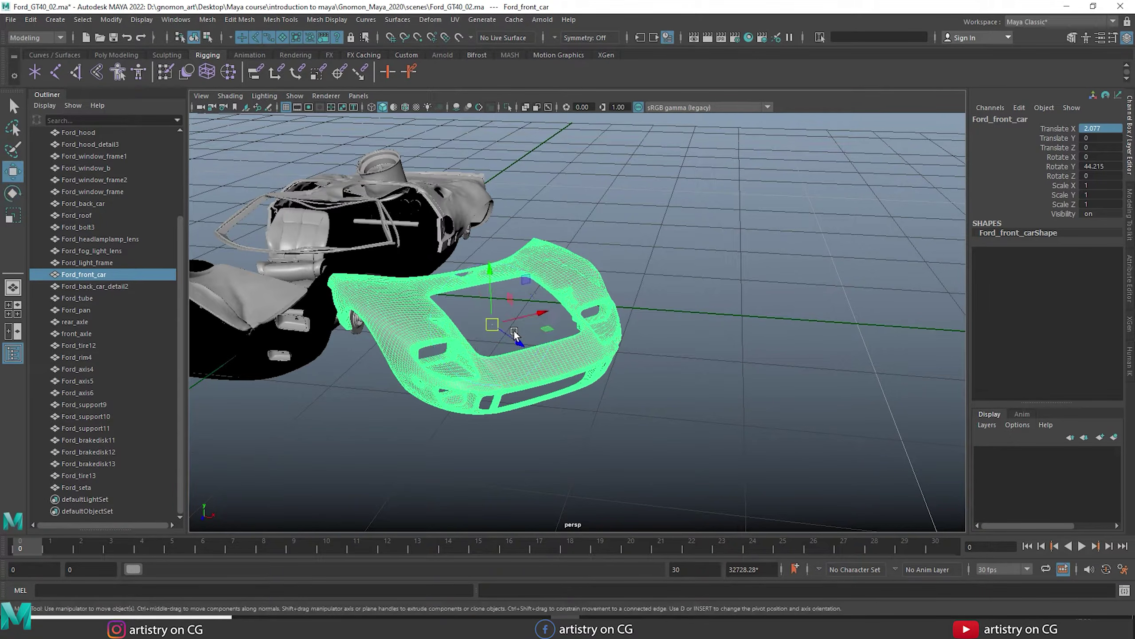
{"action": "key", "text": "0"}
{"action": "double_click", "coordinate": [1103, 129]}
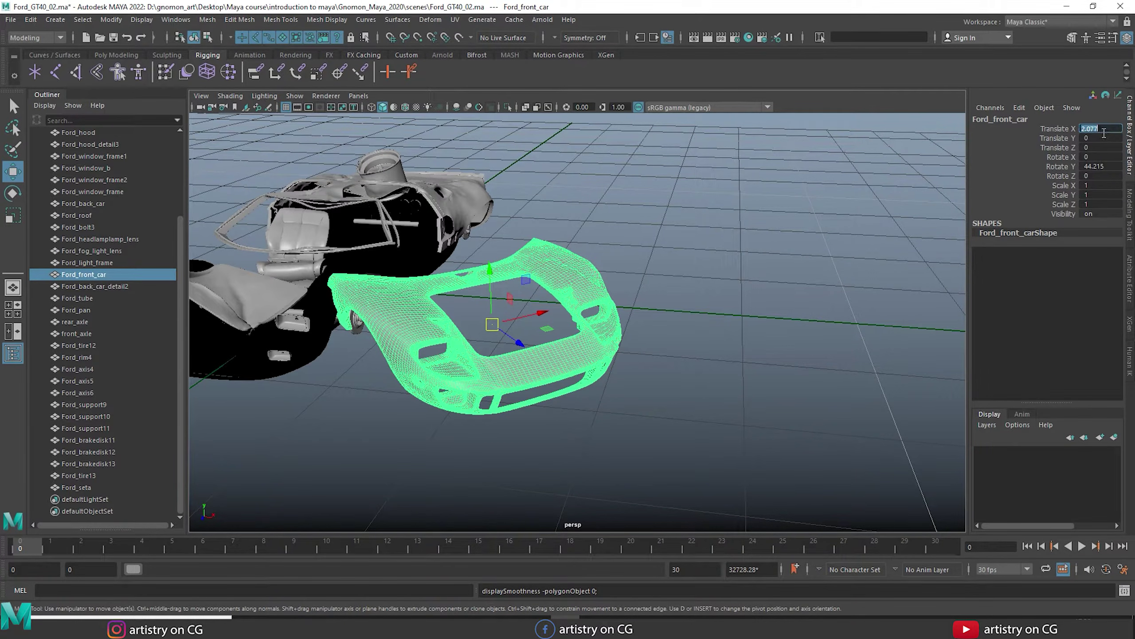
{"action": "double_click", "coordinate": [1100, 166]}
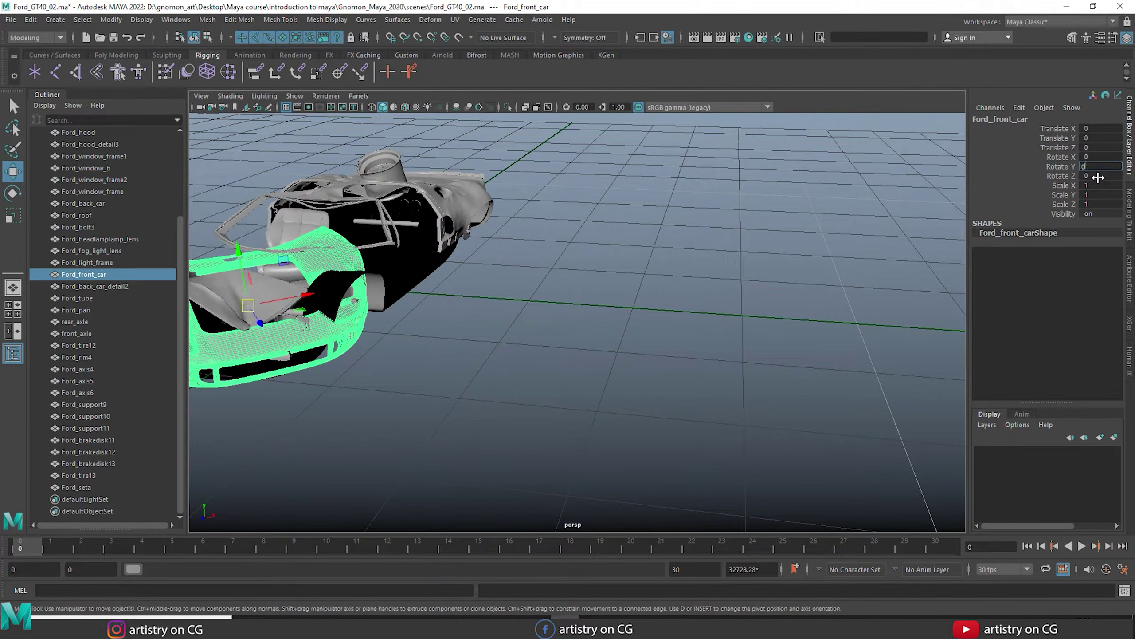
{"action": "type", "text": "0"}
{"action": "key", "text": "Return"}
{"action": "left_click_drag", "start_coordinate": [537, 339], "coordinate": [447, 331], "text": "alt"}
{"action": "scroll", "coordinate": [681, 387], "scroll_direction": "up", "scroll_amount": 3}
{"action": "left_click_drag", "start_coordinate": [681, 383], "coordinate": [661, 366], "text": "alt"}
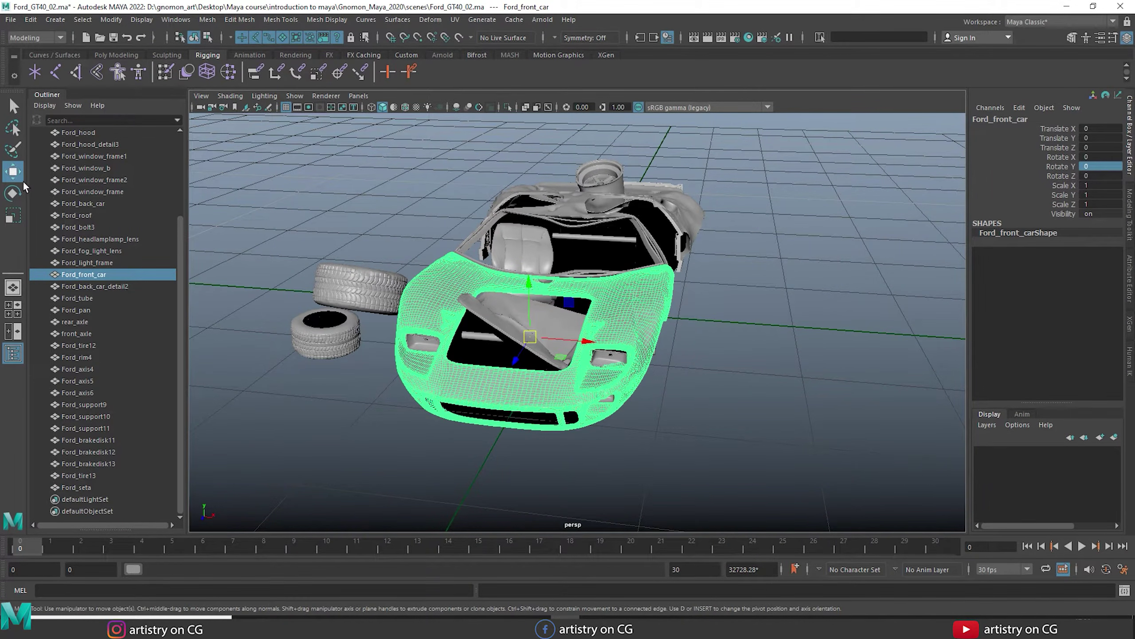
Step: Turn on Soft Select in the Move tool's settings for a face on the fender and enlarge the falloff radius to 32.19
{"action": "double_click", "coordinate": [13, 173]}
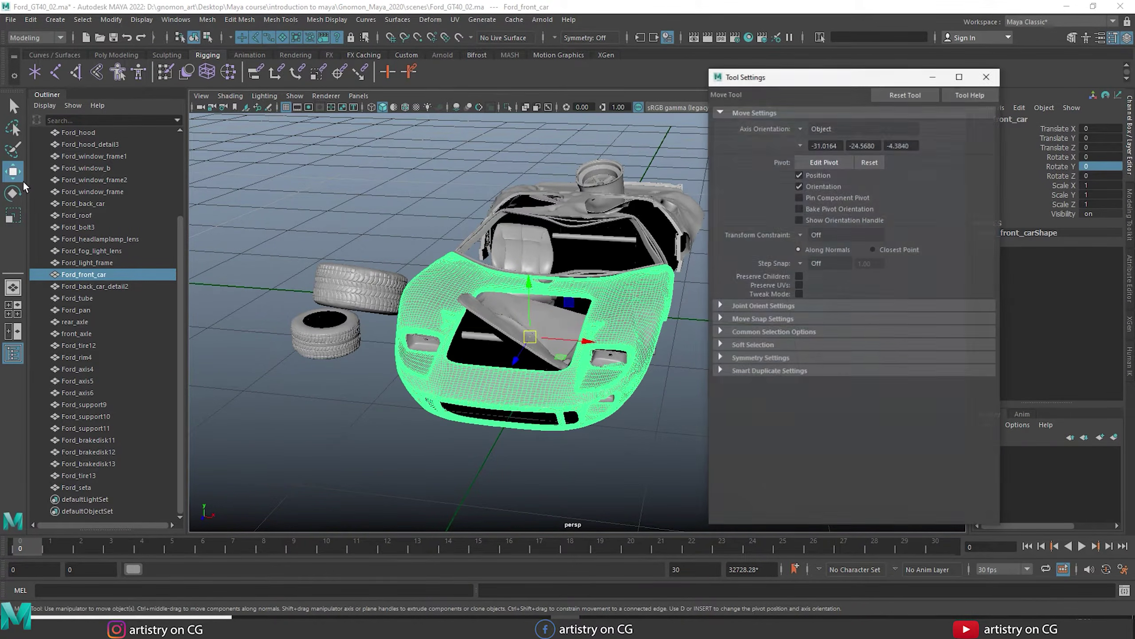
{"action": "left_click", "coordinate": [720, 344]}
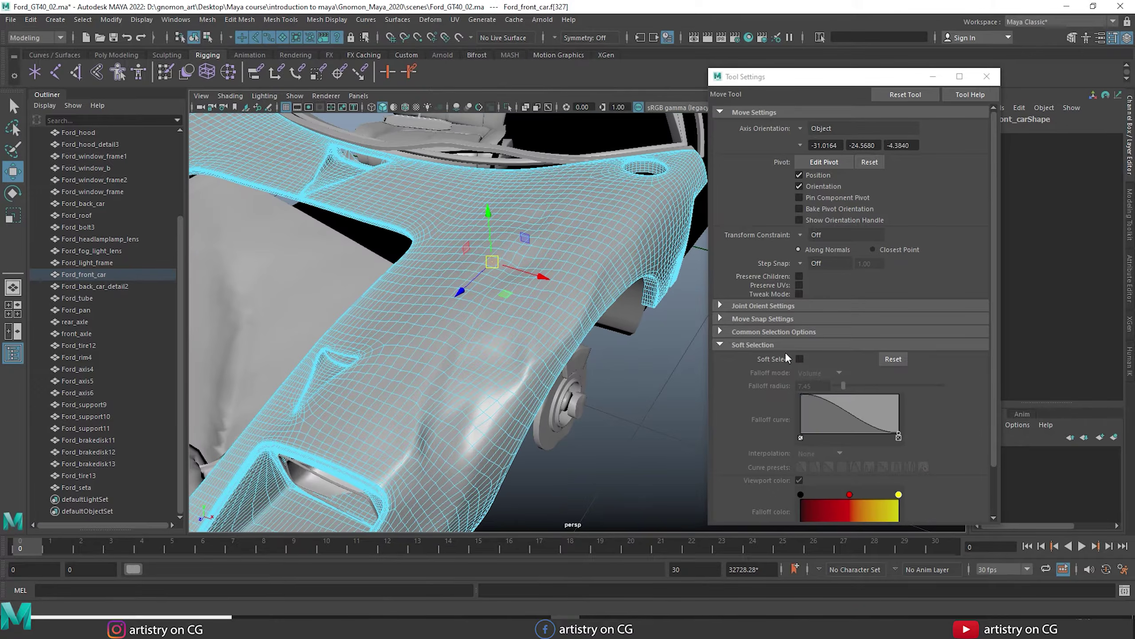
{"action": "left_click", "coordinate": [798, 359]}
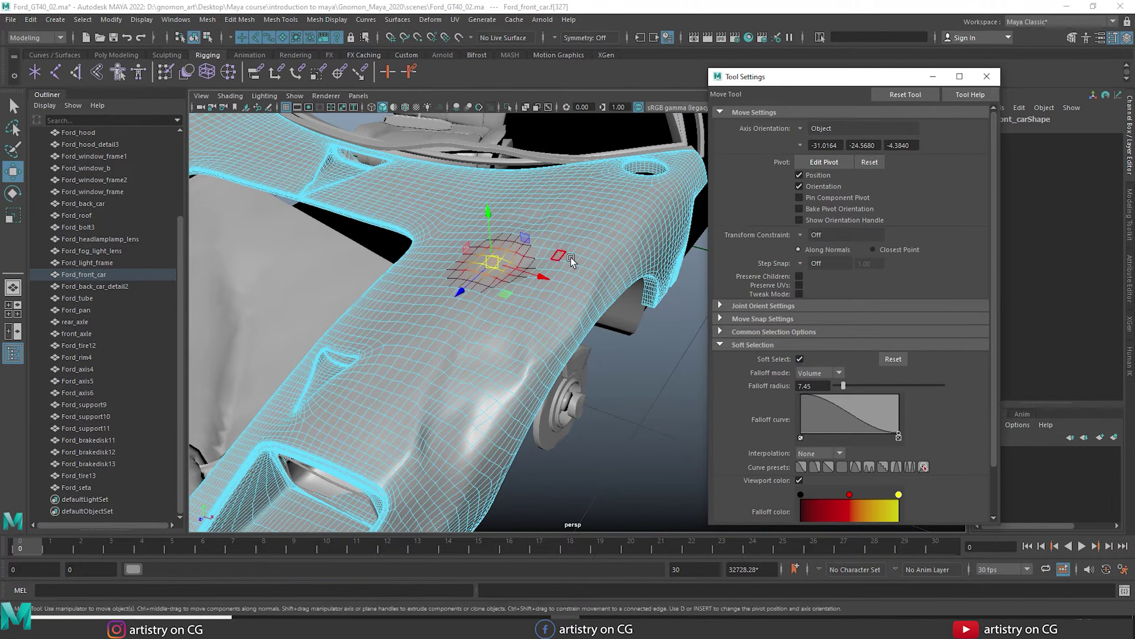
{"action": "left_click", "coordinate": [799, 360]}
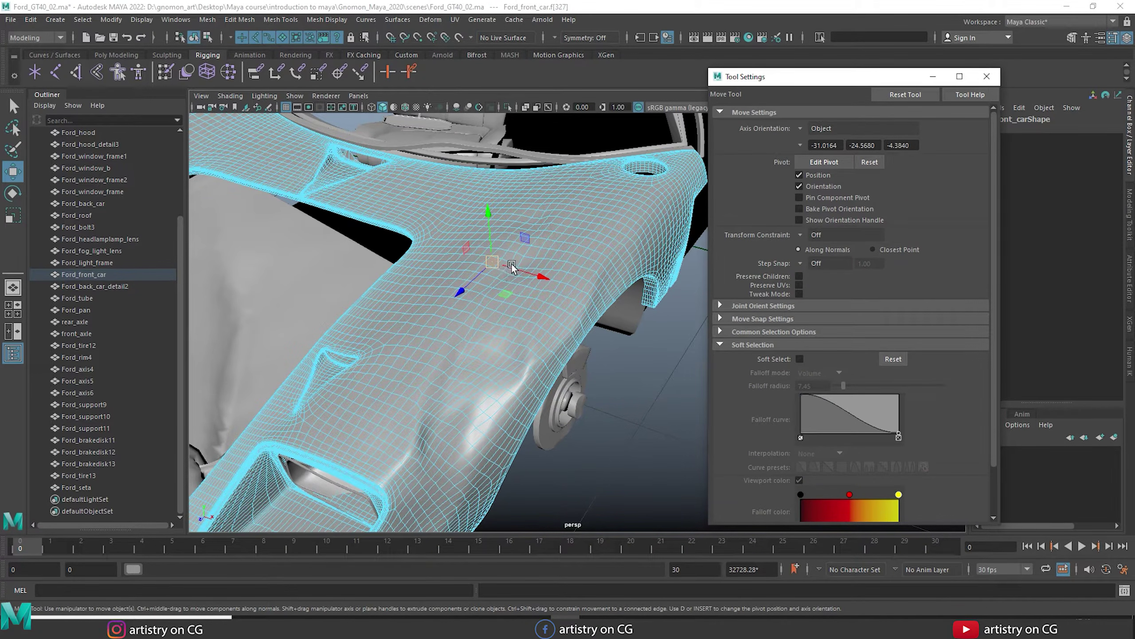
{"action": "key", "text": "b"}
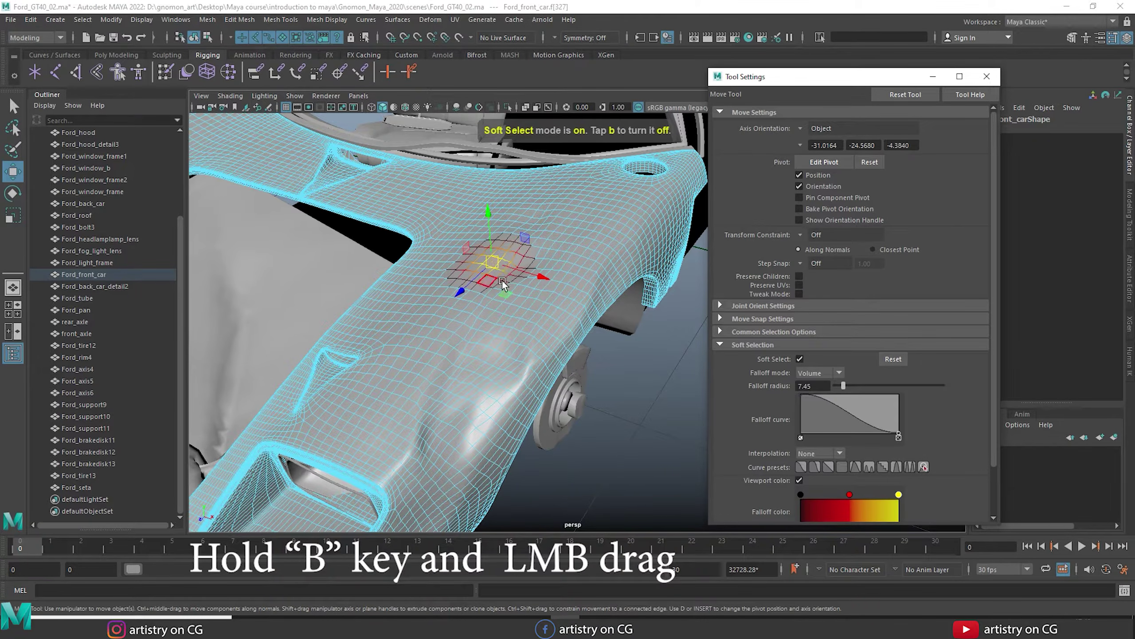
{"action": "left_click_drag", "start_coordinate": [501, 264], "coordinate": [613, 427]}
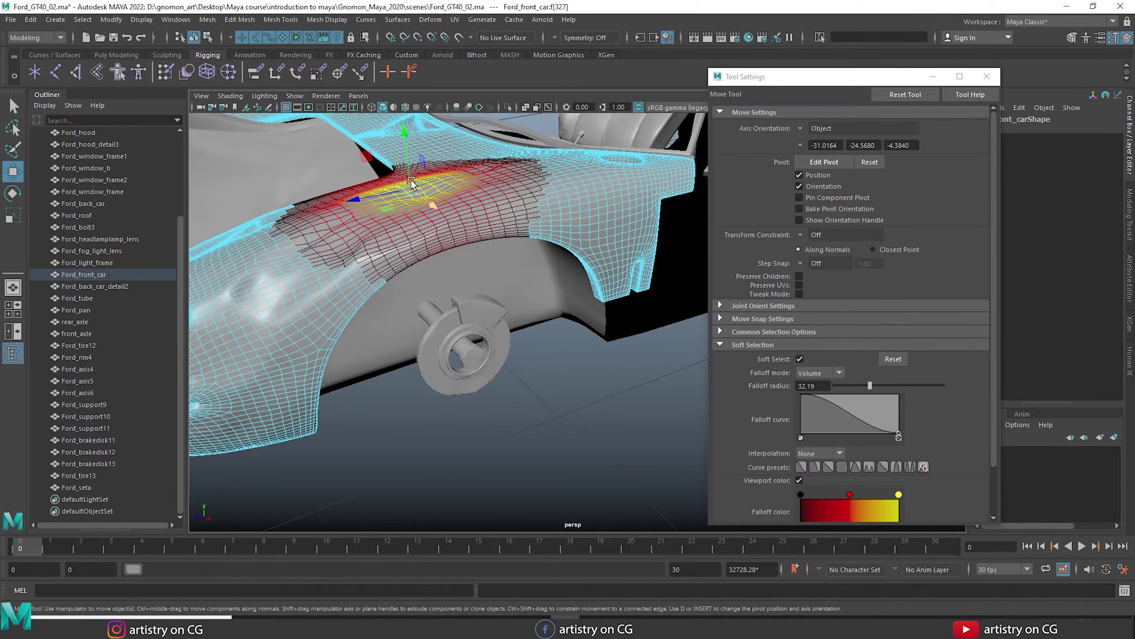
Step: Pull the soft-selected fender area upward into a rounded bulge above the wheel
{"action": "mouse_move", "coordinate": [405, 148]}
{"action": "left_mouse_down"}
{"action": "mouse_move", "coordinate": [418, 154]}
{"action": "mouse_move", "coordinate": [415, 121]}
{"action": "mouse_move", "coordinate": [408, 128]}
{"action": "left_mouse_up"}
{"action": "right_click_drag", "start_coordinate": [592, 324], "coordinate": [465, 341], "text": "alt"}
{"action": "left_click_drag", "start_coordinate": [465, 341], "coordinate": [467, 263], "text": "alt"}
{"action": "left_click_drag", "start_coordinate": [496, 195], "coordinate": [498, 154]}
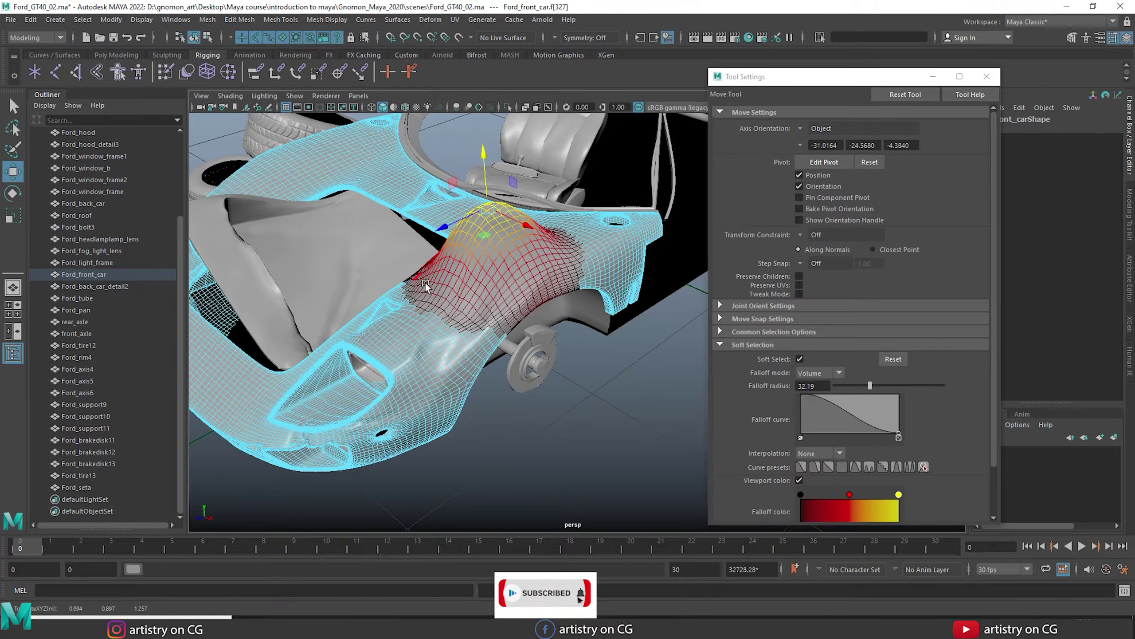
Step: Pull soft-selected areas of the front body upward near the headlight and at the rear end of the fender
{"action": "left_click", "coordinate": [412, 347]}
{"action": "left_click_drag", "start_coordinate": [402, 317], "coordinate": [399, 272]}
{"action": "left_click_drag", "start_coordinate": [551, 409], "coordinate": [505, 344], "text": "alt"}
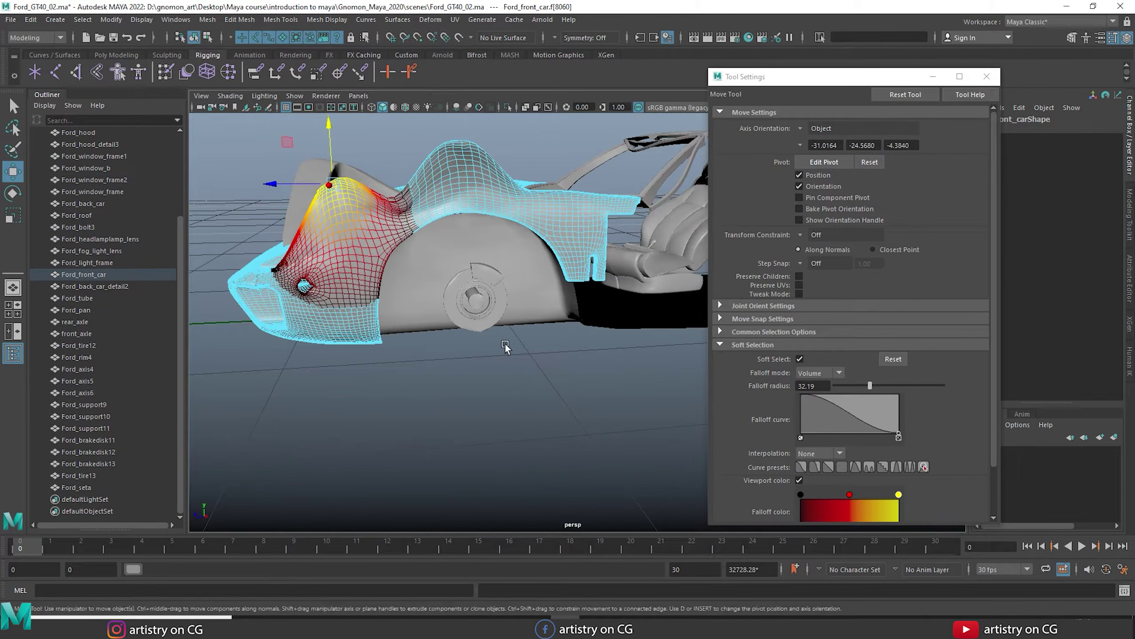
{"action": "left_click", "coordinate": [574, 209]}
{"action": "left_click_drag", "start_coordinate": [580, 172], "coordinate": [577, 134]}
{"action": "left_click_drag", "start_coordinate": [489, 357], "coordinate": [447, 314], "text": "alt"}
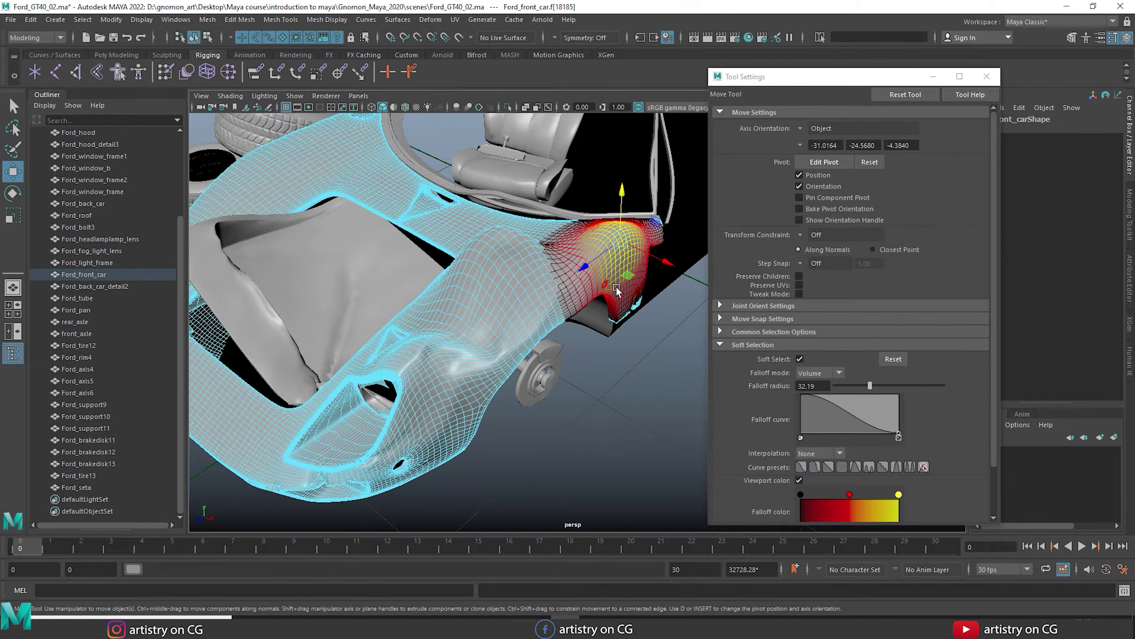
Step: Toggle soft selection and reshape its falloff curve by adding and lowering a middle point
{"action": "key", "text": "b"}
{"action": "left_click", "coordinate": [799, 359]}
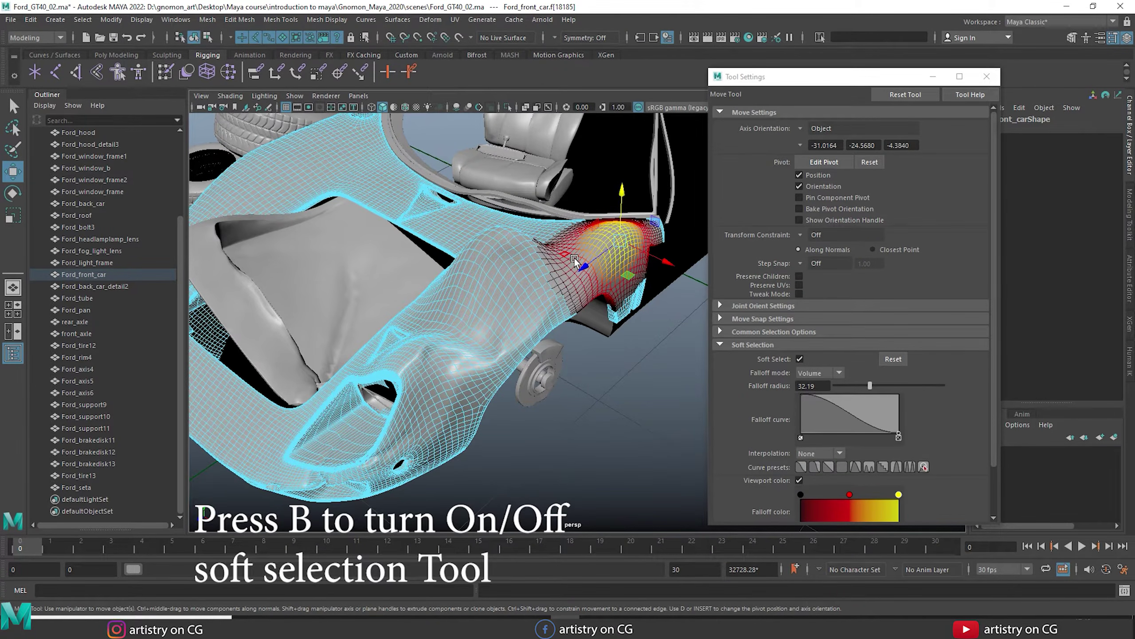
{"action": "left_click", "coordinate": [853, 418]}
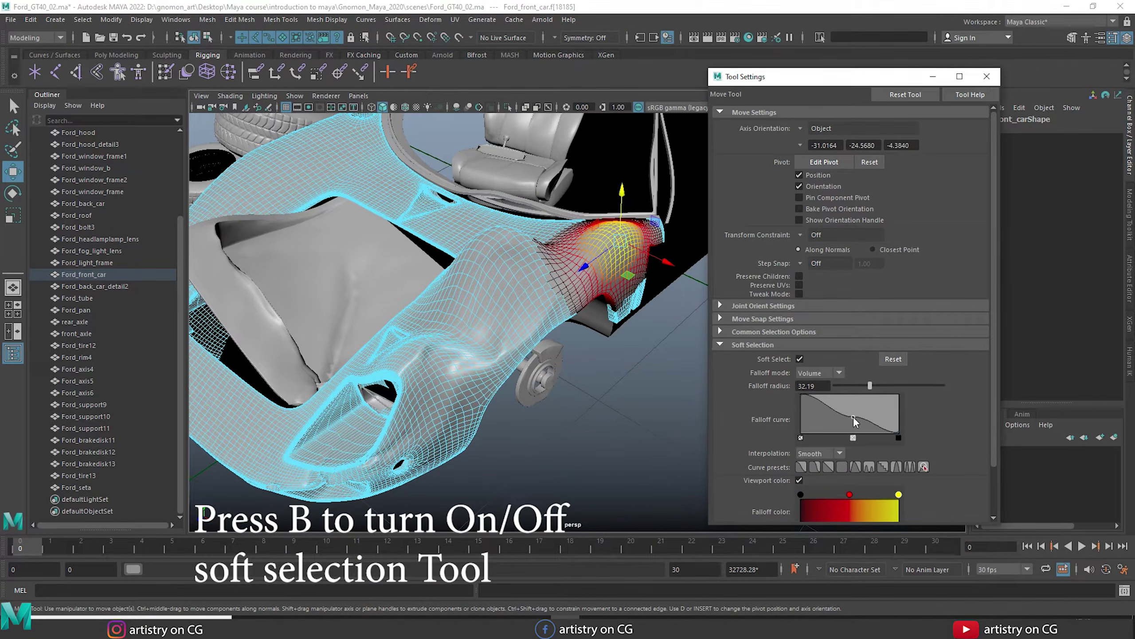
{"action": "left_click_drag", "start_coordinate": [830, 425], "coordinate": [828, 438]}
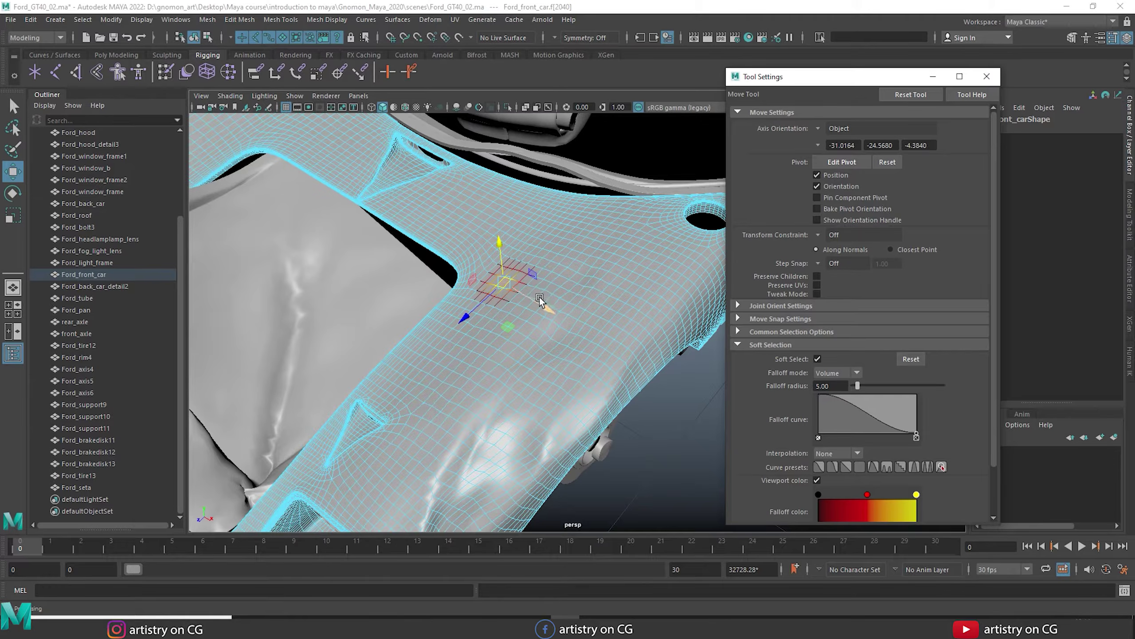
Step: Select two nearby faces on the fender beside the hood opening and set the soft selection falloff radius to 4
{"action": "left_click", "coordinate": [542, 298]}
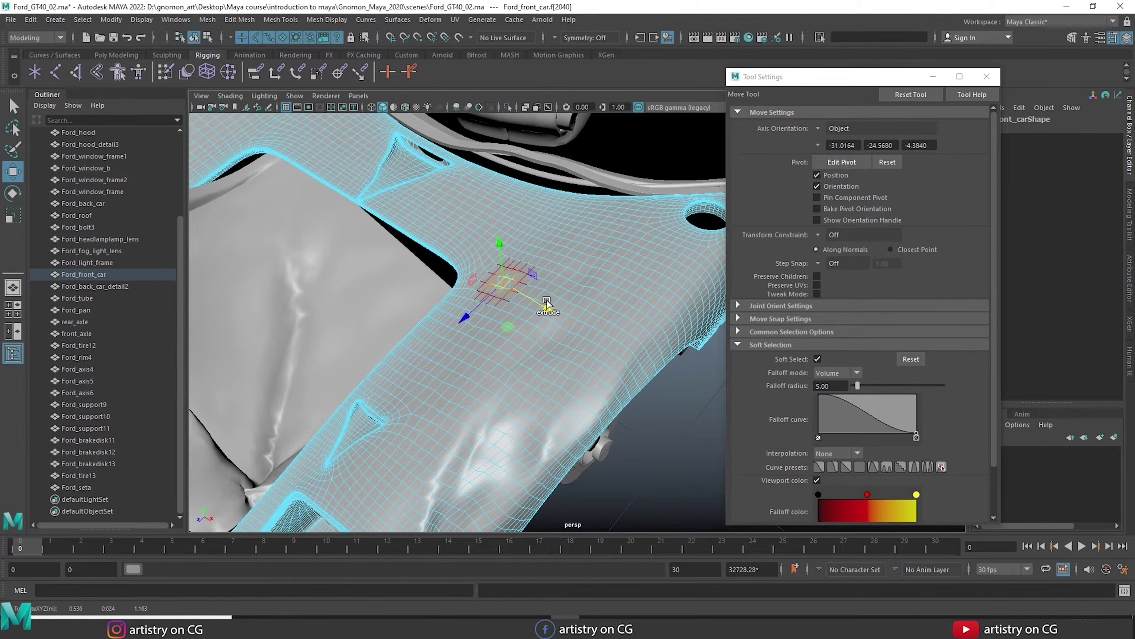
{"action": "left_click", "coordinate": [520, 287]}
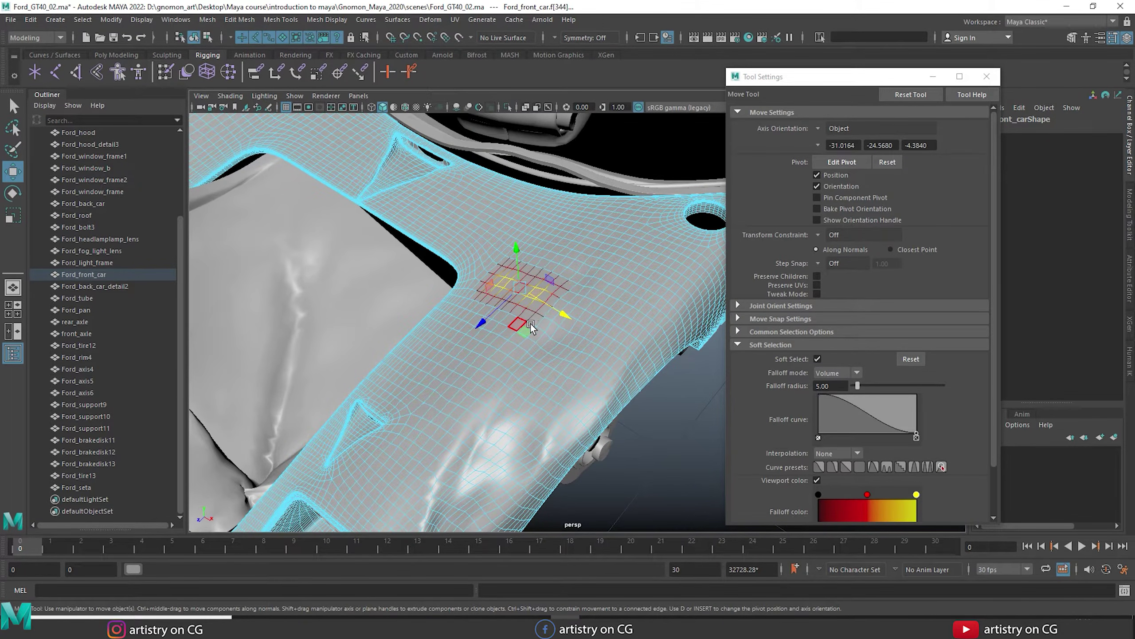
{"action": "left_click_drag", "start_coordinate": [528, 357], "coordinate": [562, 349], "text": "alt"}
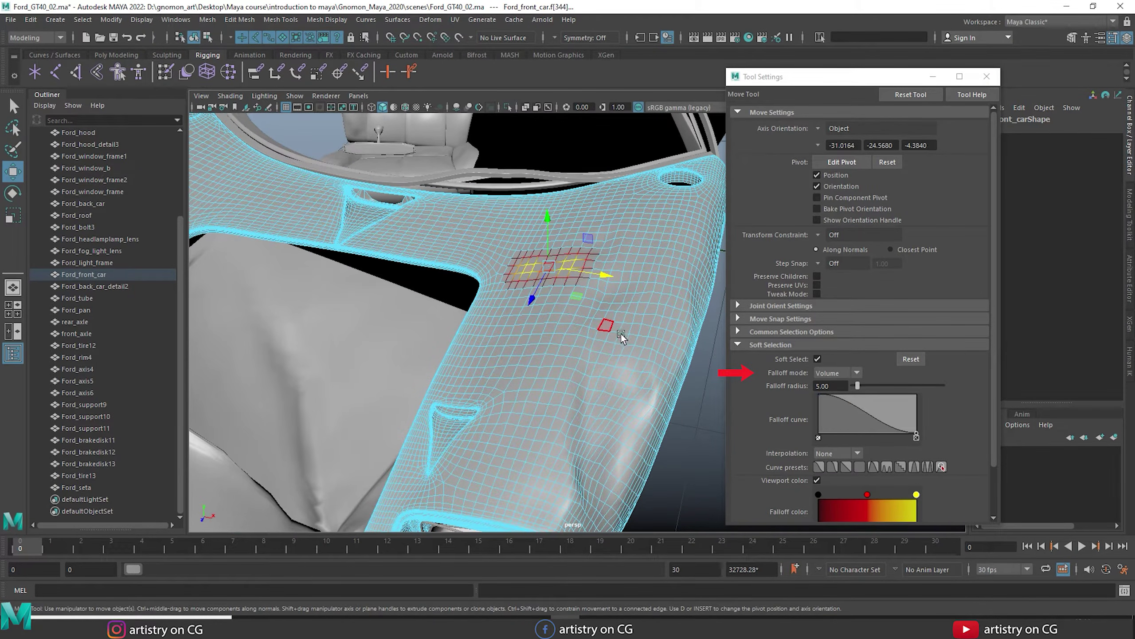
{"action": "left_click_drag", "start_coordinate": [631, 339], "coordinate": [575, 310], "text": "alt"}
{"action": "right_click_drag", "start_coordinate": [575, 311], "coordinate": [633, 385], "text": "alt"}
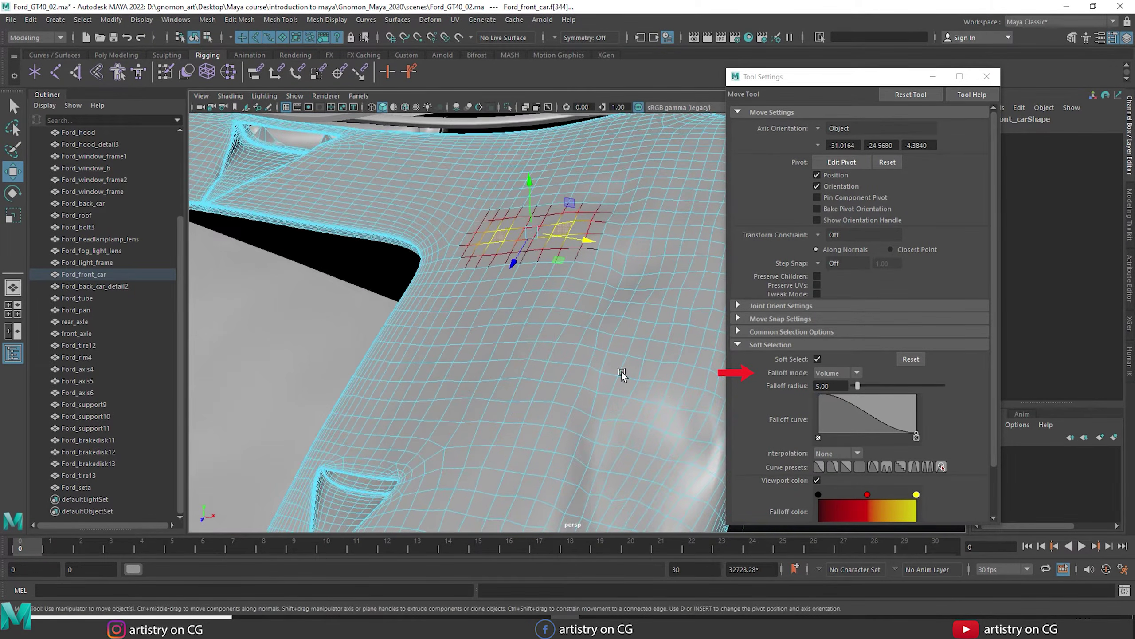
{"action": "left_click_drag", "start_coordinate": [573, 278], "coordinate": [583, 319], "text": "alt"}
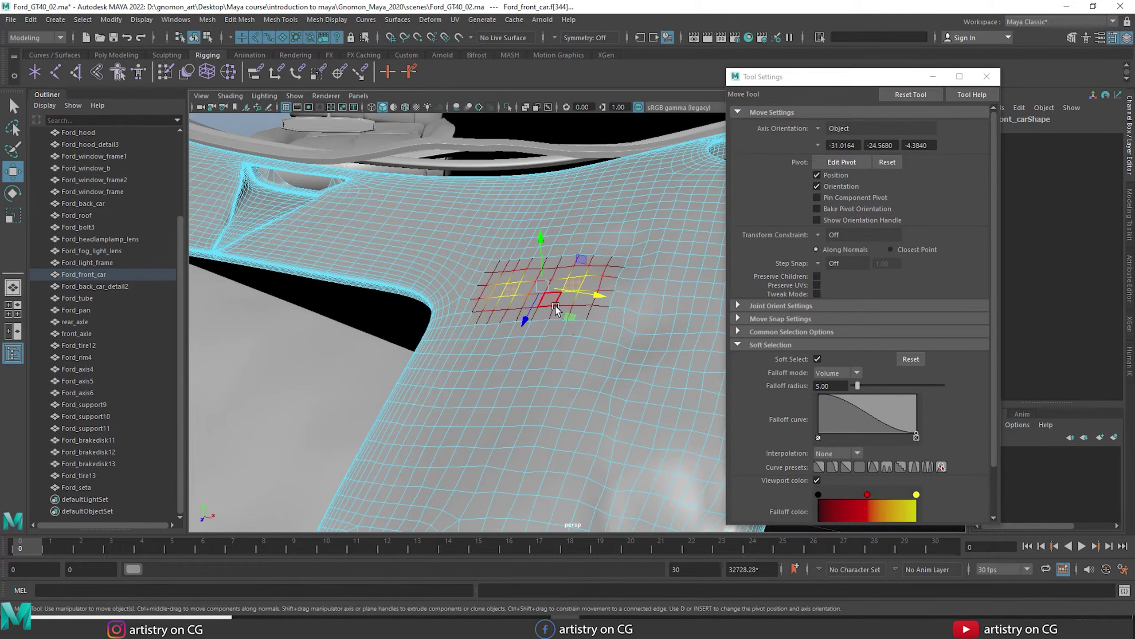
{"action": "double_click", "coordinate": [824, 386]}
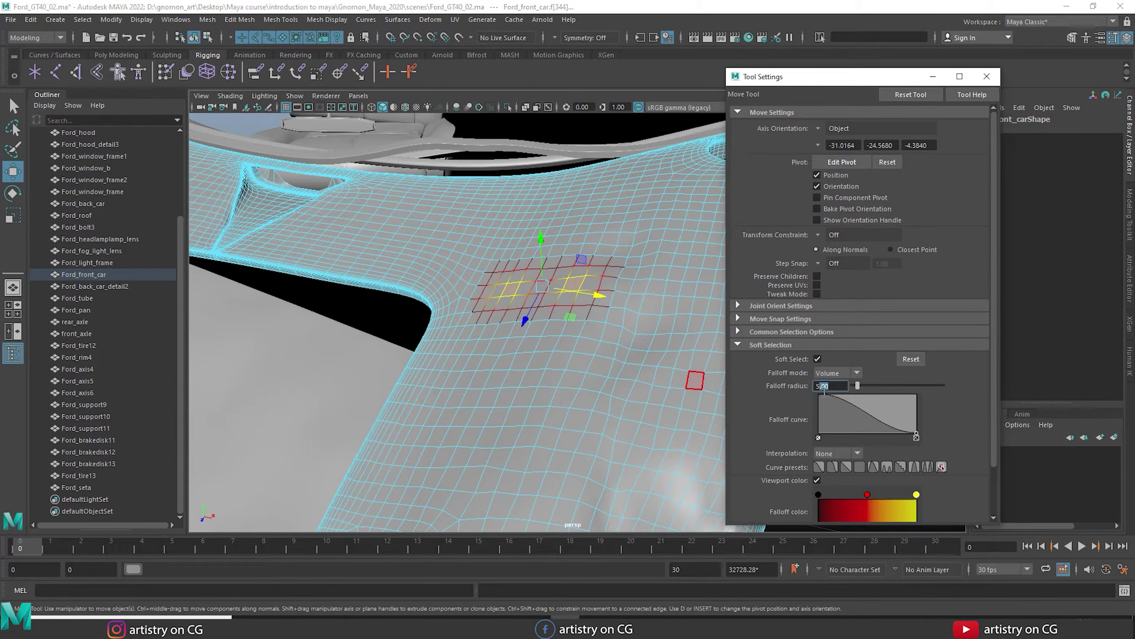
{"action": "type", "text": "4"}
{"action": "key", "text": "Return"}
Step: Reselect the two fender faces using the Volume falloff and pull them up into two tall spikes
{"action": "left_click", "coordinate": [521, 296]}
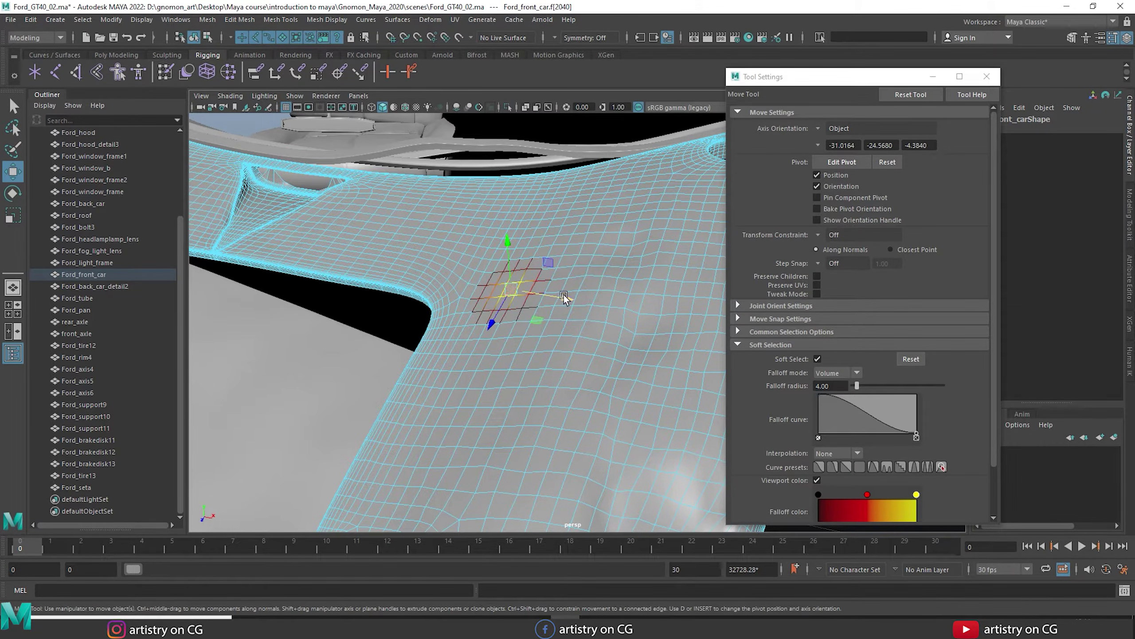
{"action": "left_click", "coordinate": [583, 289], "text": "shift"}
{"action": "left_click_drag", "start_coordinate": [539, 240], "coordinate": [537, 129]}
{"action": "left_click_drag", "start_coordinate": [589, 291], "coordinate": [561, 162], "text": "alt"}
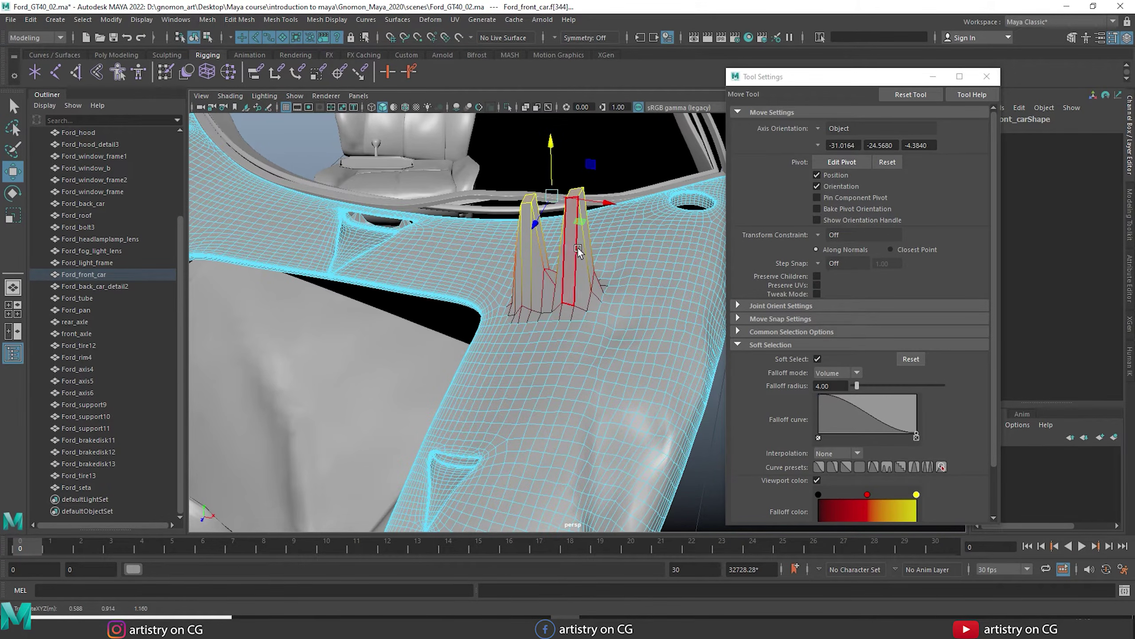
Step: Select only one spike's top face, set the falloff mode to Surface with radius 20.41, and shift the face slightly along X
{"action": "left_click", "coordinate": [535, 204]}
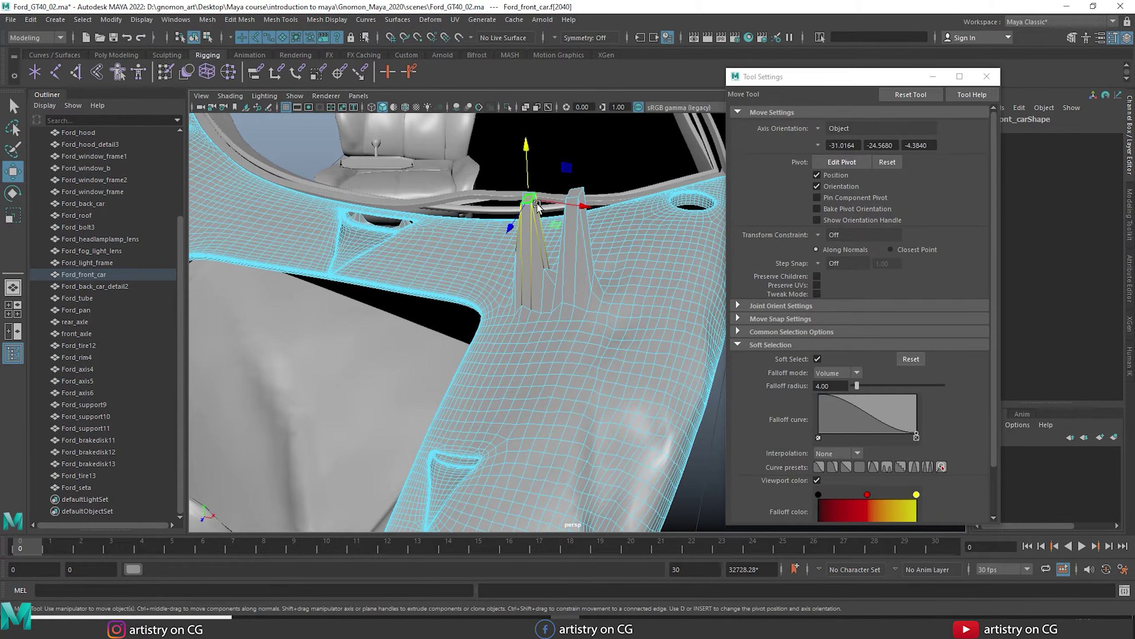
{"action": "key", "text": "b"}
{"action": "left_click_drag", "start_coordinate": [556, 232], "coordinate": [525, 227]}
{"action": "key", "text": "b"}
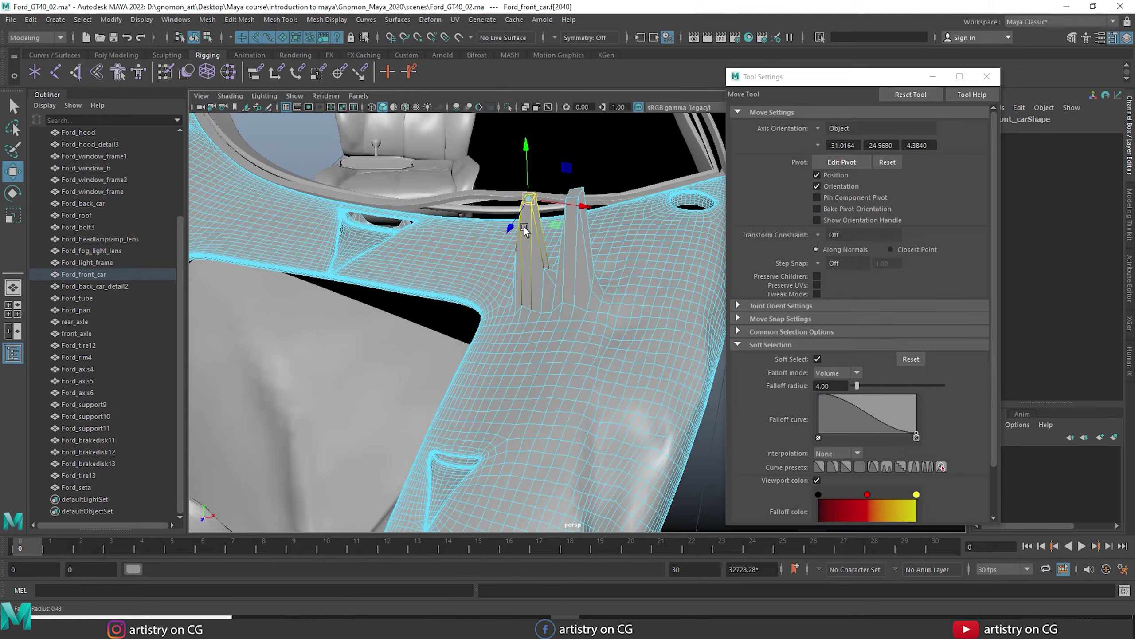
{"action": "left_click", "coordinate": [835, 373]}
{"action": "left_click", "coordinate": [825, 398]}
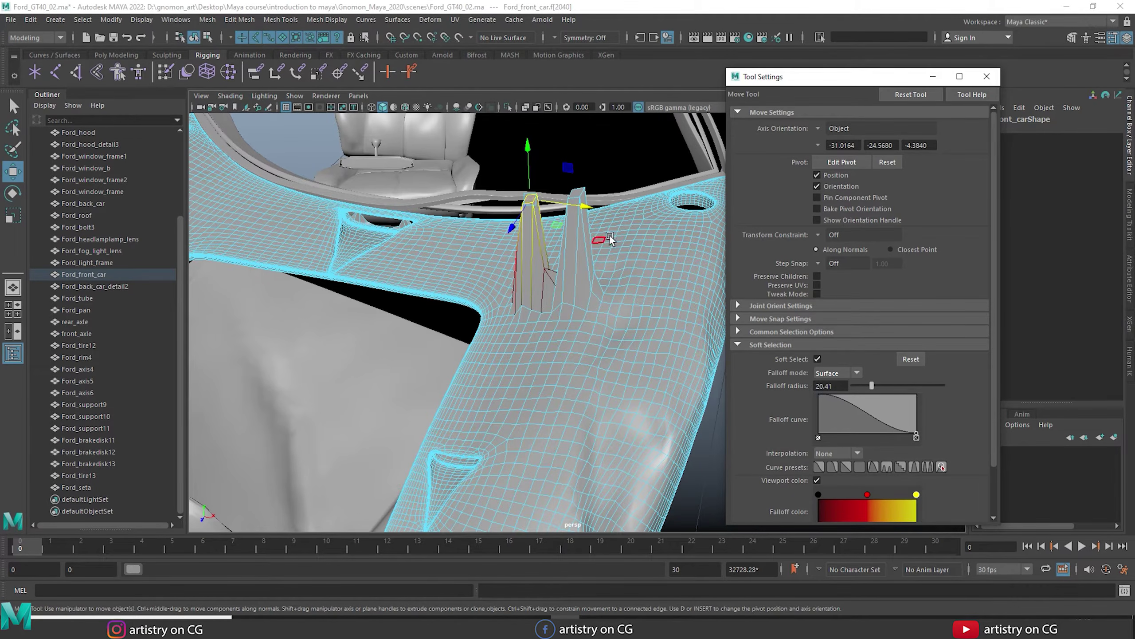
{"action": "mouse_move", "coordinate": [589, 209]}
{"action": "left_mouse_down"}
{"action": "mouse_move", "coordinate": [541, 205]}
{"action": "mouse_move", "coordinate": [593, 210]}
{"action": "left_mouse_up"}
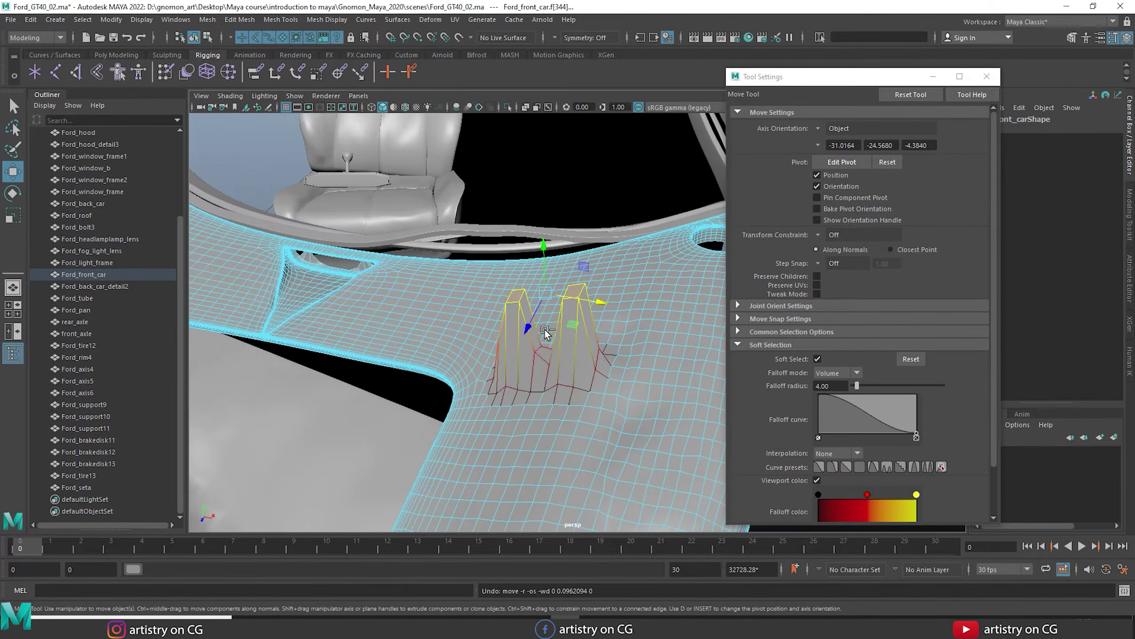
Step: Undo the face edits until both spikes are removed from the fender
{"action": "key", "text": "ctrl+z"}
{"action": "key", "text": "ctrl+z"}
{"action": "key", "text": "ctrl+z"}
{"action": "key", "text": "ctrl+z"}
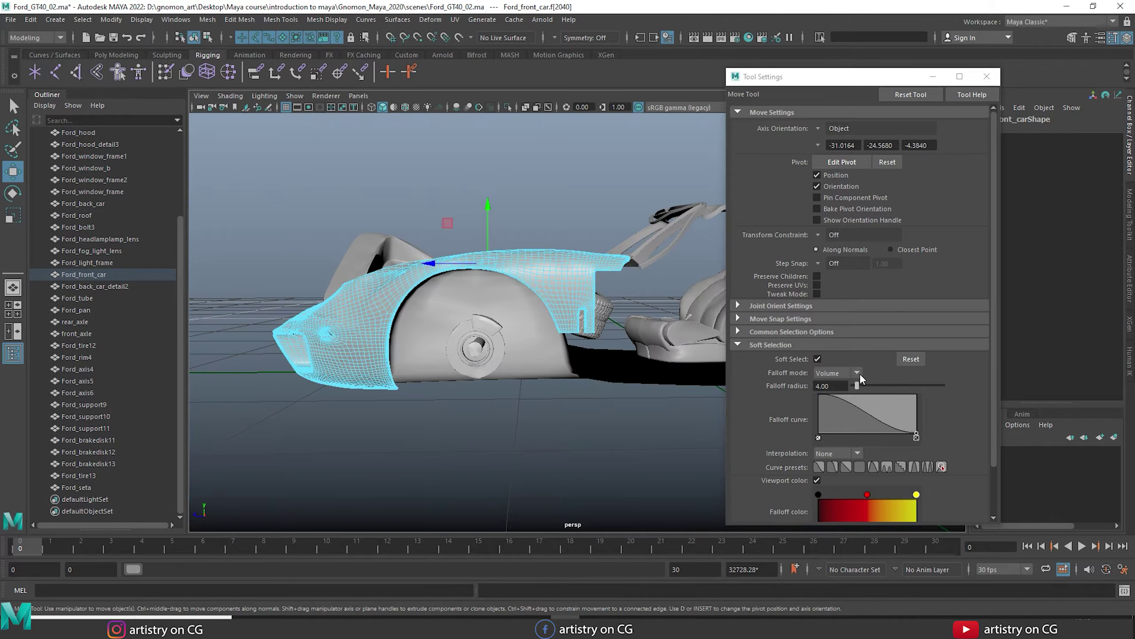
Step: Set the falloff mode to Global and enlarge the falloff radius around Ford_axis in the front wheel arch to 56.20
{"action": "left_click", "coordinate": [857, 373]}
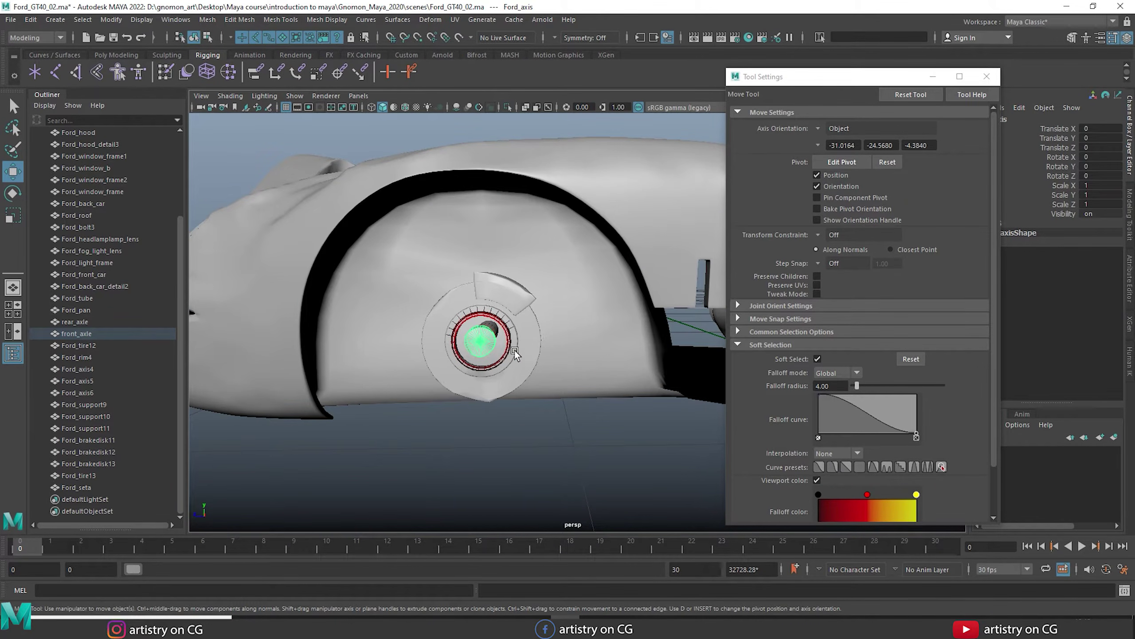
{"action": "left_click_drag", "start_coordinate": [515, 354], "coordinate": [743, 483]}
{"action": "left_click_drag", "start_coordinate": [604, 421], "coordinate": [558, 308], "text": "alt"}
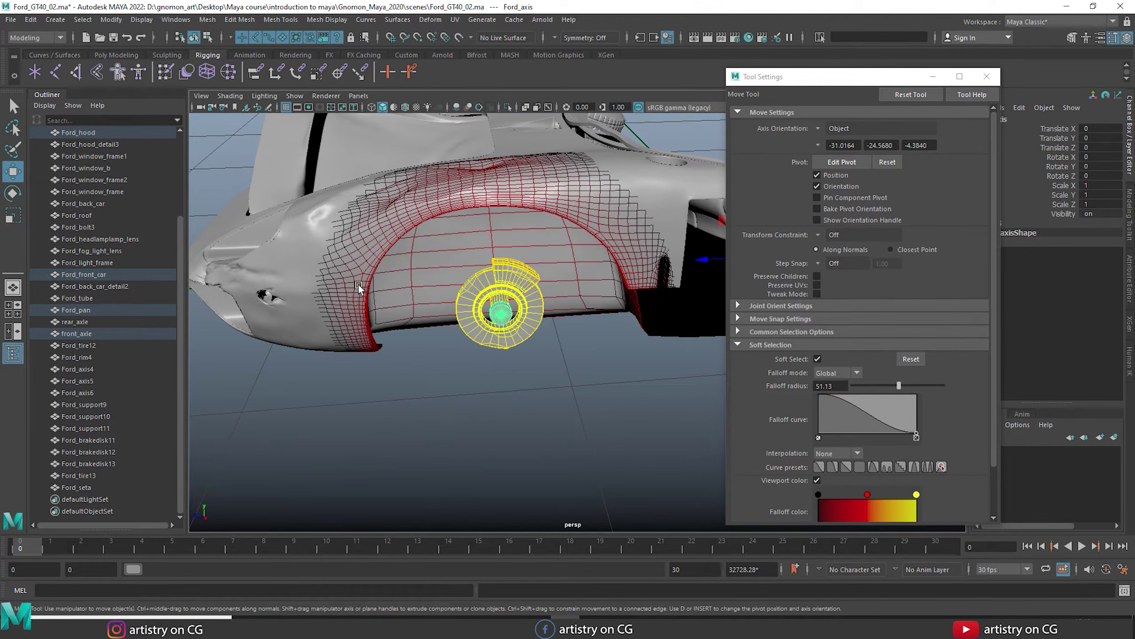
{"action": "mouse_move", "coordinate": [505, 293]}
{"action": "left_mouse_down"}
{"action": "mouse_move", "coordinate": [604, 380]}
{"action": "mouse_move", "coordinate": [466, 315]}
{"action": "mouse_move", "coordinate": [524, 344]}
{"action": "mouse_move", "coordinate": [527, 321]}
{"action": "left_mouse_up"}
{"action": "left_click_drag", "start_coordinate": [573, 389], "coordinate": [595, 380], "text": "alt"}
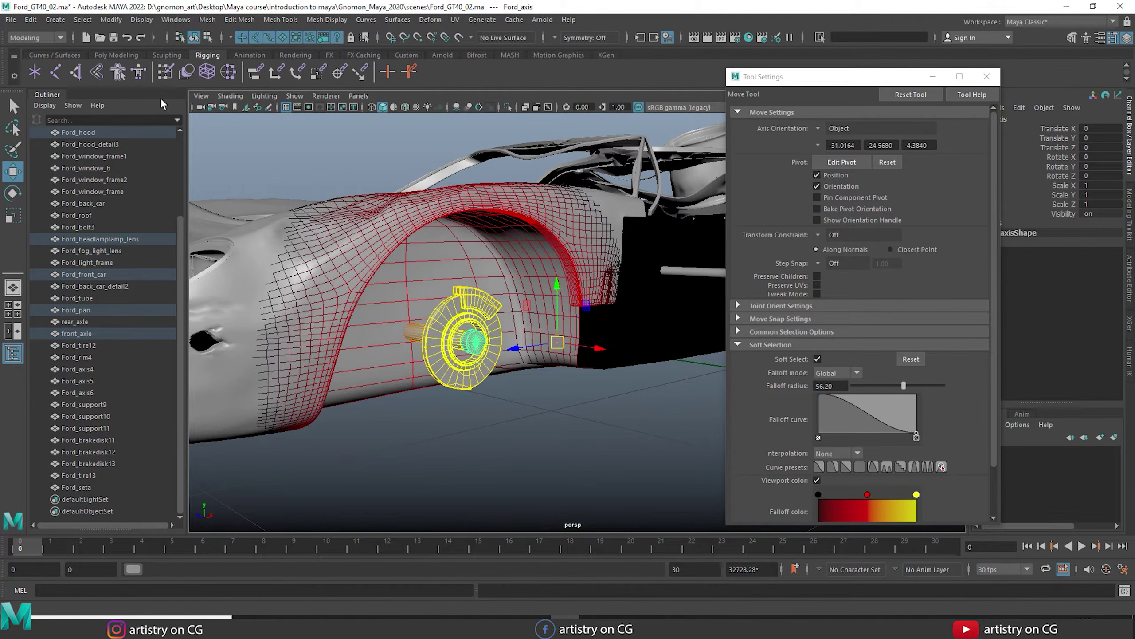
Step: Center the pivot of Ford_axis and move it along X with the Global falloff affecting neighbouring parts
{"action": "left_click", "coordinate": [112, 20]}
{"action": "left_click", "coordinate": [134, 106]}
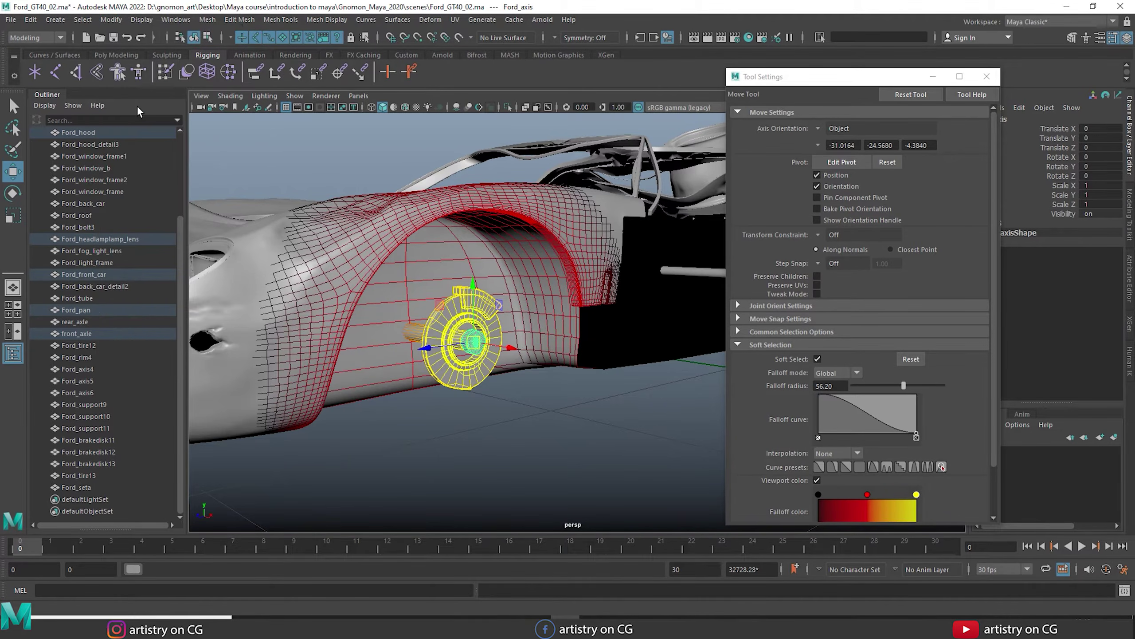
{"action": "left_click_drag", "start_coordinate": [510, 356], "coordinate": [597, 365]}
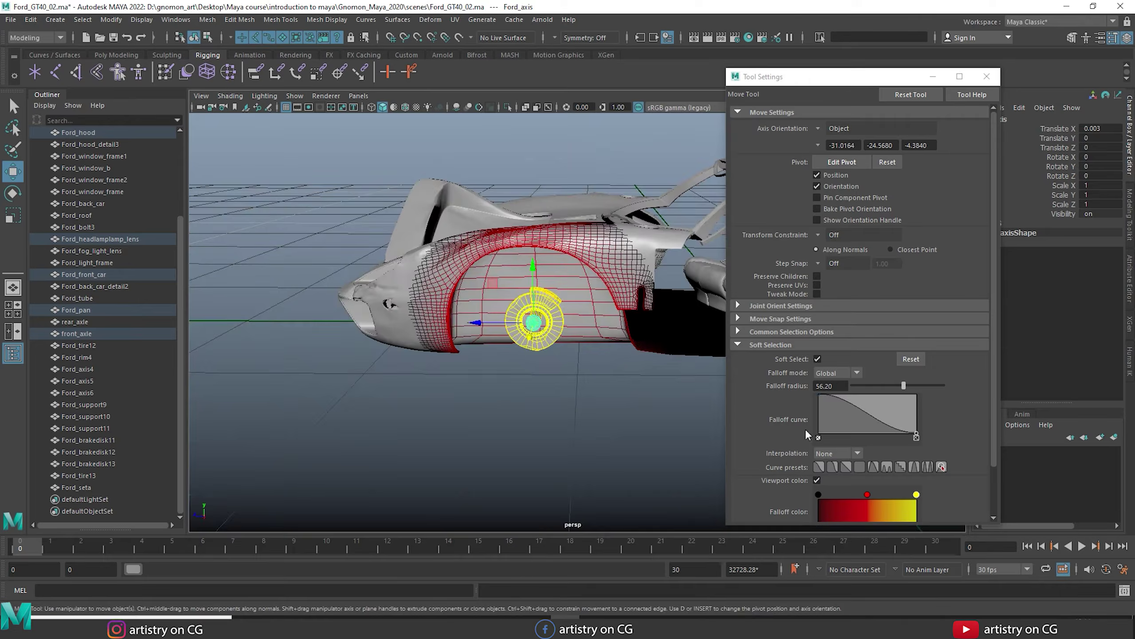
Step: Set the soft selection falloff mode to Object for Ford_axis and inspect the affected car parts
{"action": "left_click", "coordinate": [857, 373]}
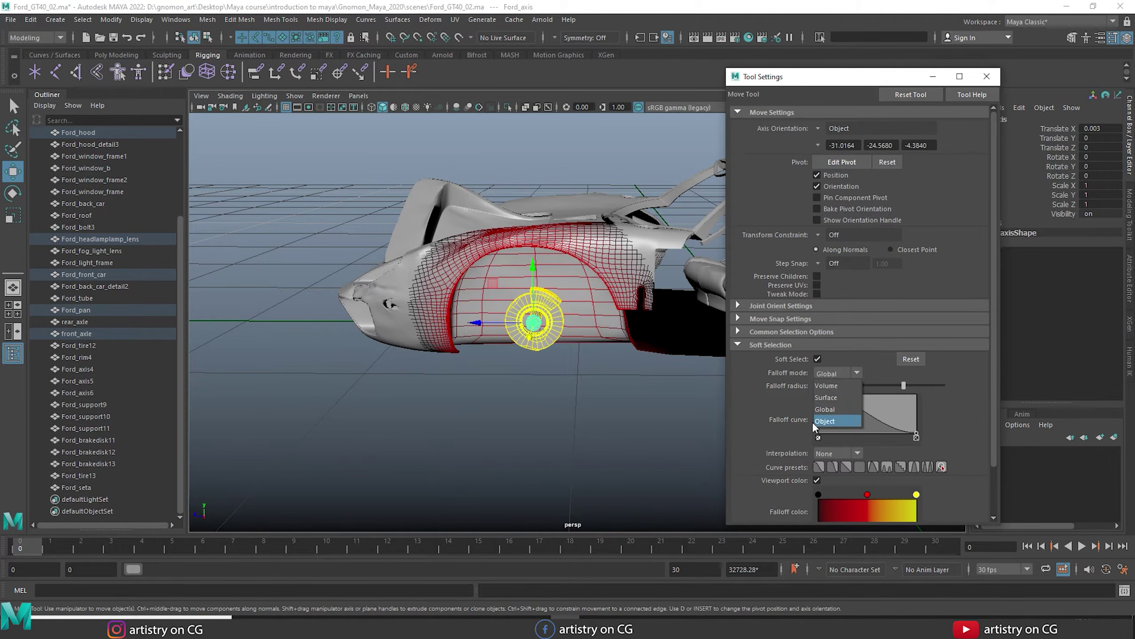
{"action": "left_click", "coordinate": [825, 421]}
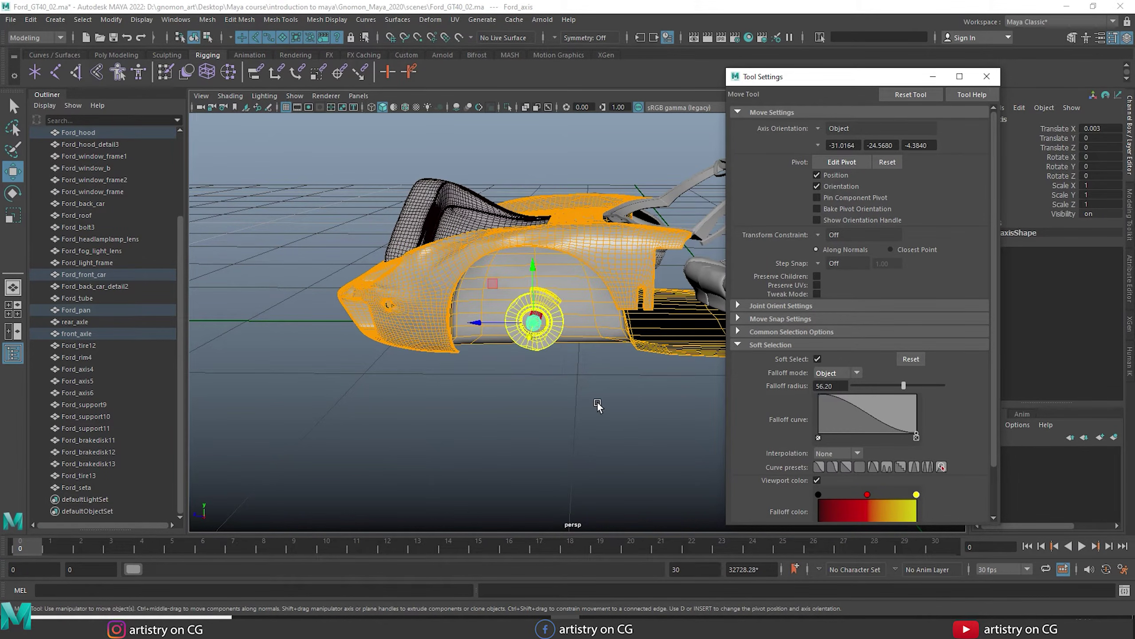
{"action": "left_click", "coordinate": [598, 405]}
{"action": "left_click", "coordinate": [544, 328]}
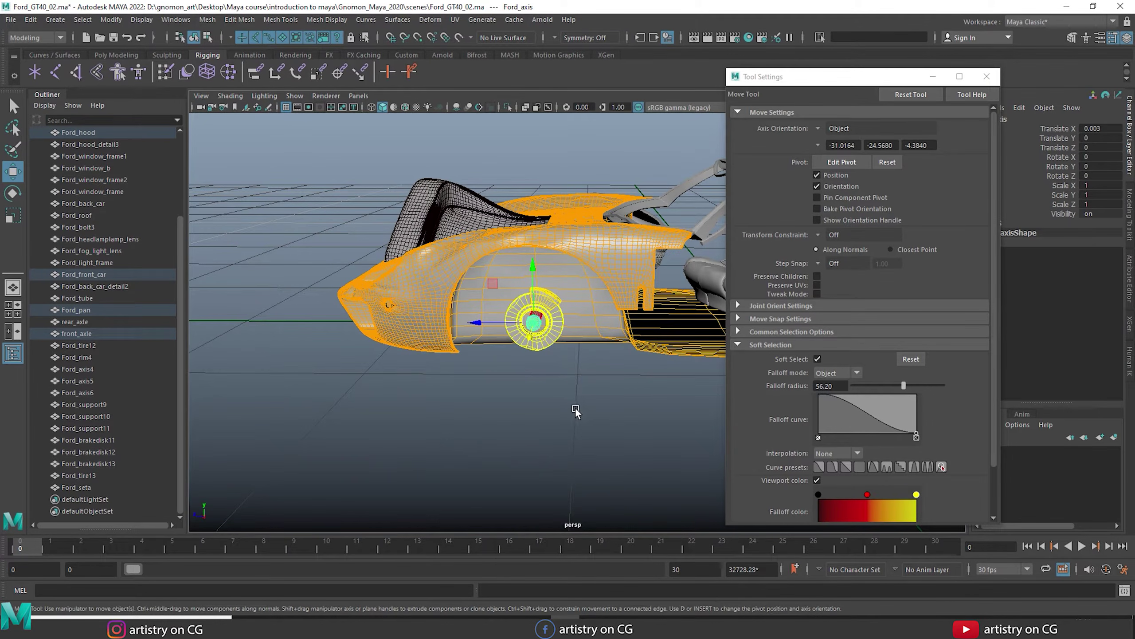
{"action": "left_click_drag", "start_coordinate": [576, 411], "coordinate": [626, 410], "text": "alt"}
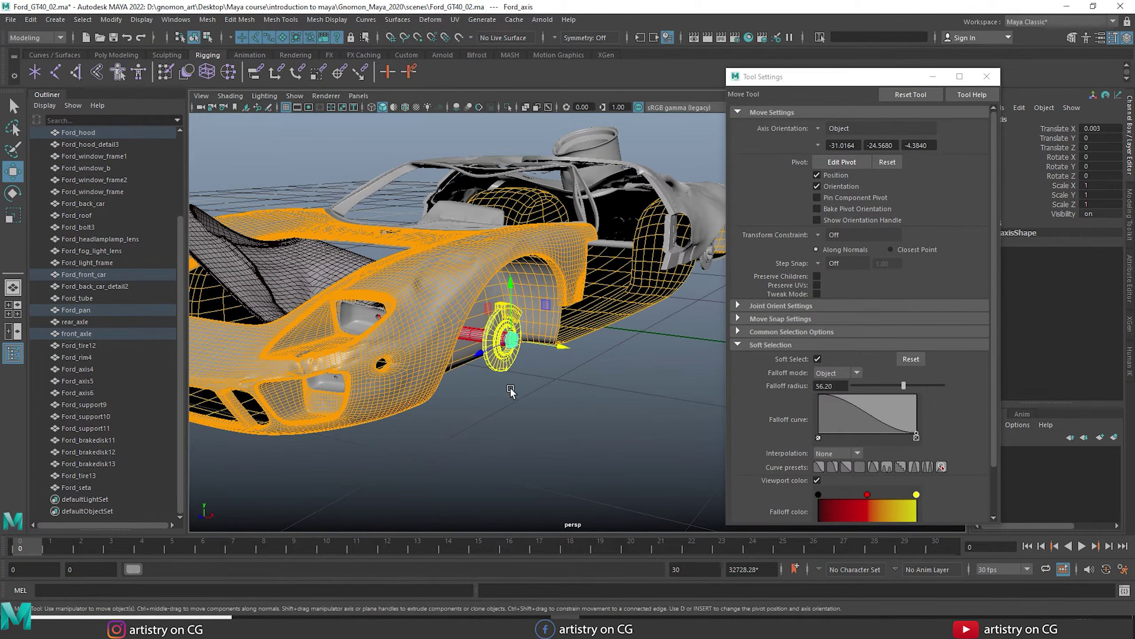
Step: Reduce the Object falloff radius to 49.04 and move Ford_axis outward along X so the surrounding parts follow
{"action": "key", "text": "b"}
{"action": "left_click_drag", "start_coordinate": [571, 390], "coordinate": [650, 458]}
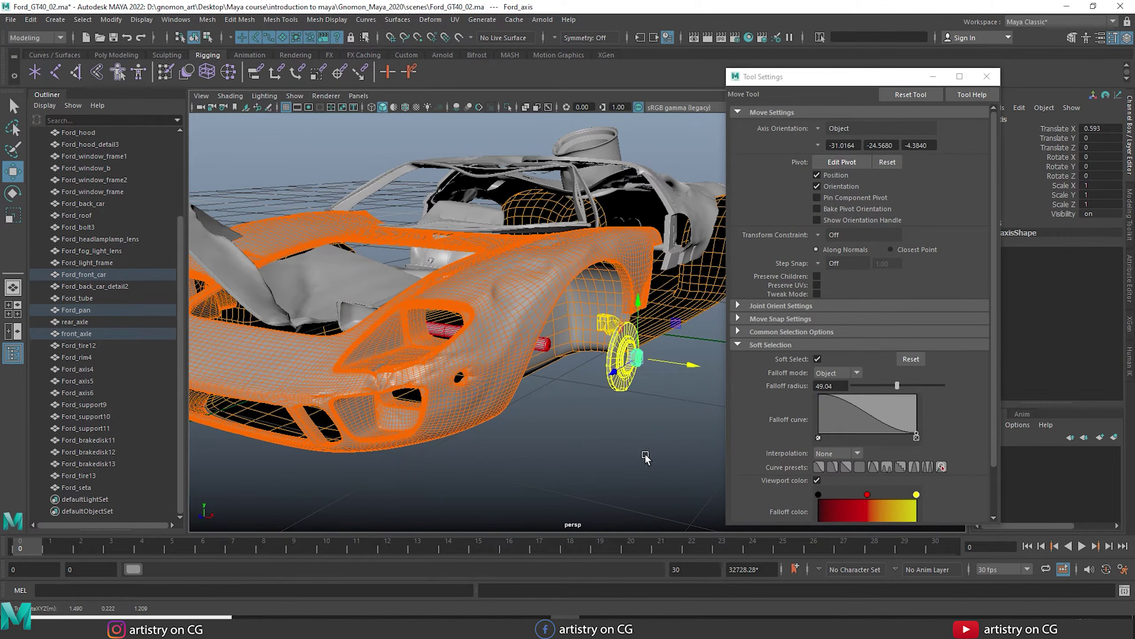
{"action": "scroll", "coordinate": [644, 456], "scroll_direction": "down", "scroll_amount": 5}
{"action": "mouse_move", "coordinate": [651, 347]}
{"action": "left_mouse_down"}
{"action": "mouse_move", "coordinate": [724, 370]}
{"action": "mouse_move", "coordinate": [719, 352]}
{"action": "mouse_move", "coordinate": [653, 344]}
{"action": "left_mouse_up"}
{"action": "scroll", "coordinate": [454, 378], "scroll_direction": "down", "scroll_amount": 5}
{"action": "key", "text": "b"}
{"action": "left_click_drag", "start_coordinate": [676, 385], "coordinate": [648, 383]}
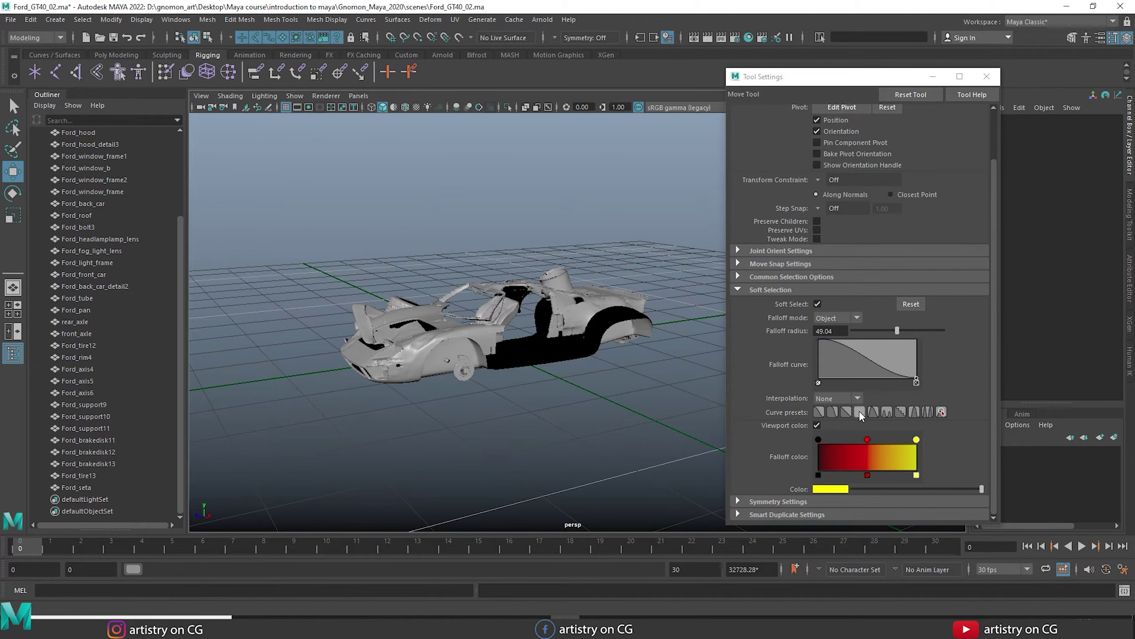
Step: Set the Move tool's selection constraint to Angle at 30 and select the connected faces across the front body's upper surface
{"action": "left_click", "coordinate": [738, 277]}
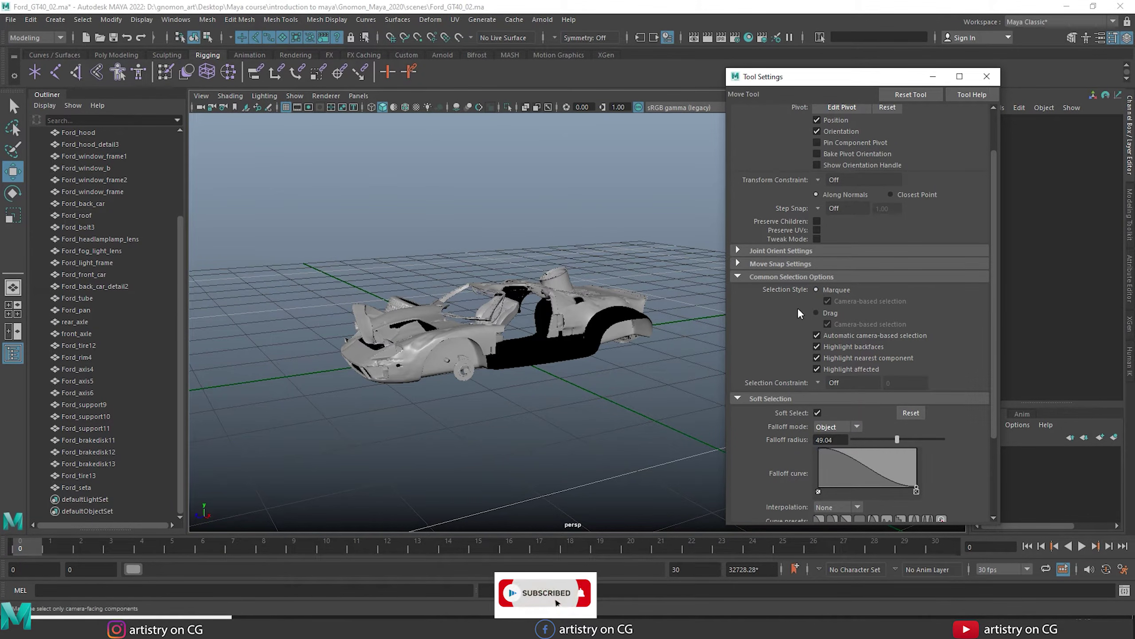
{"action": "left_click", "coordinate": [825, 385]}
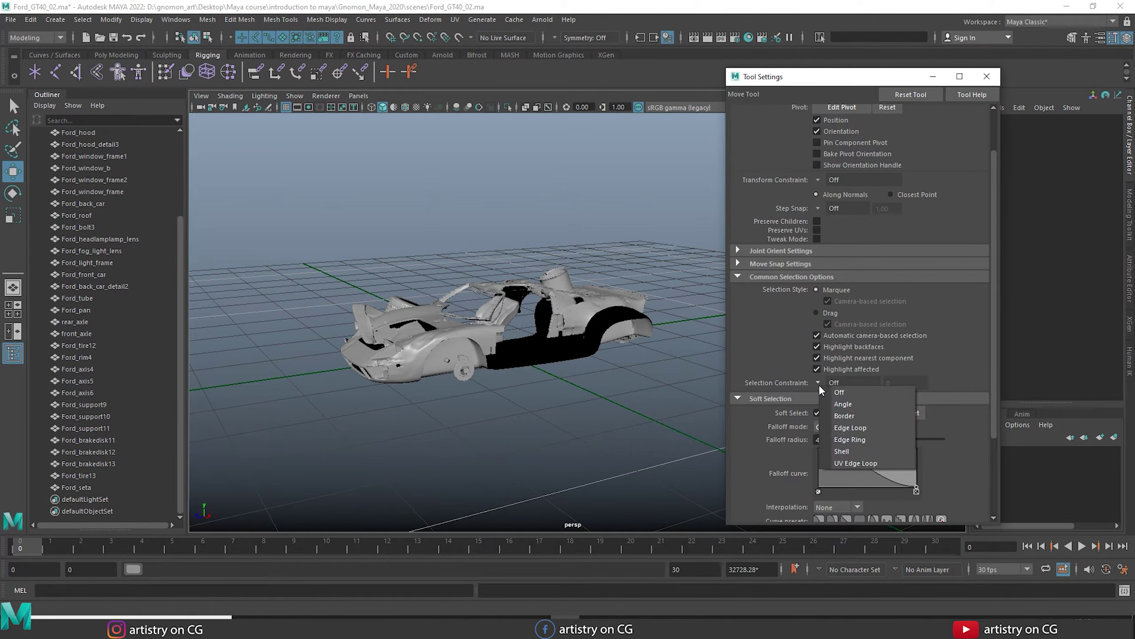
{"action": "left_click", "coordinate": [838, 405]}
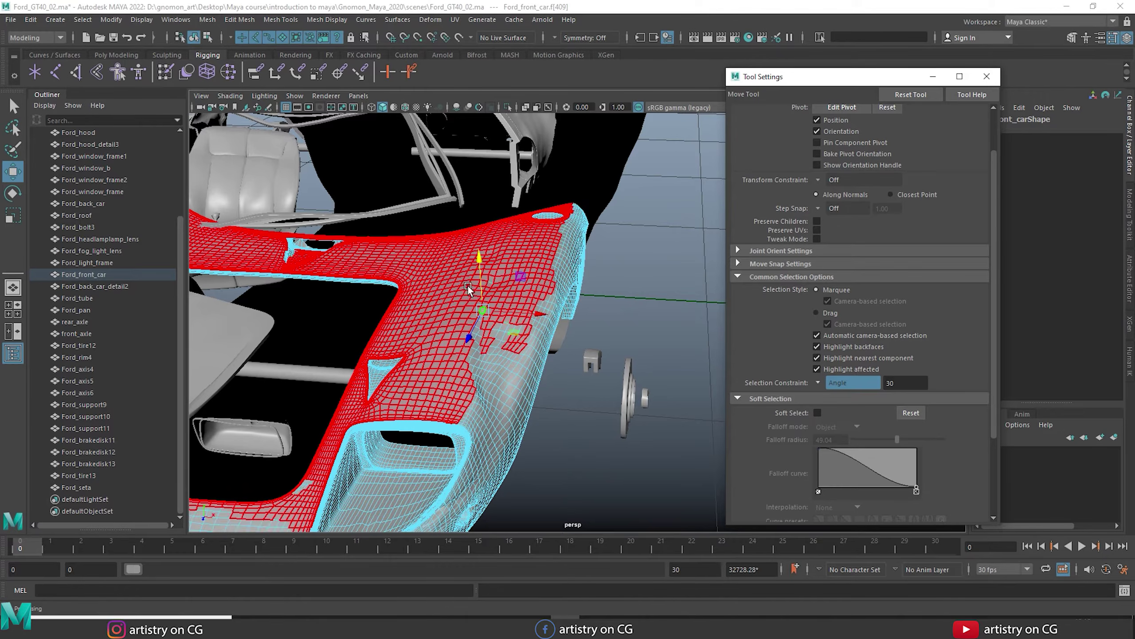
{"action": "right_click_drag", "start_coordinate": [490, 335], "coordinate": [429, 319], "text": "alt"}
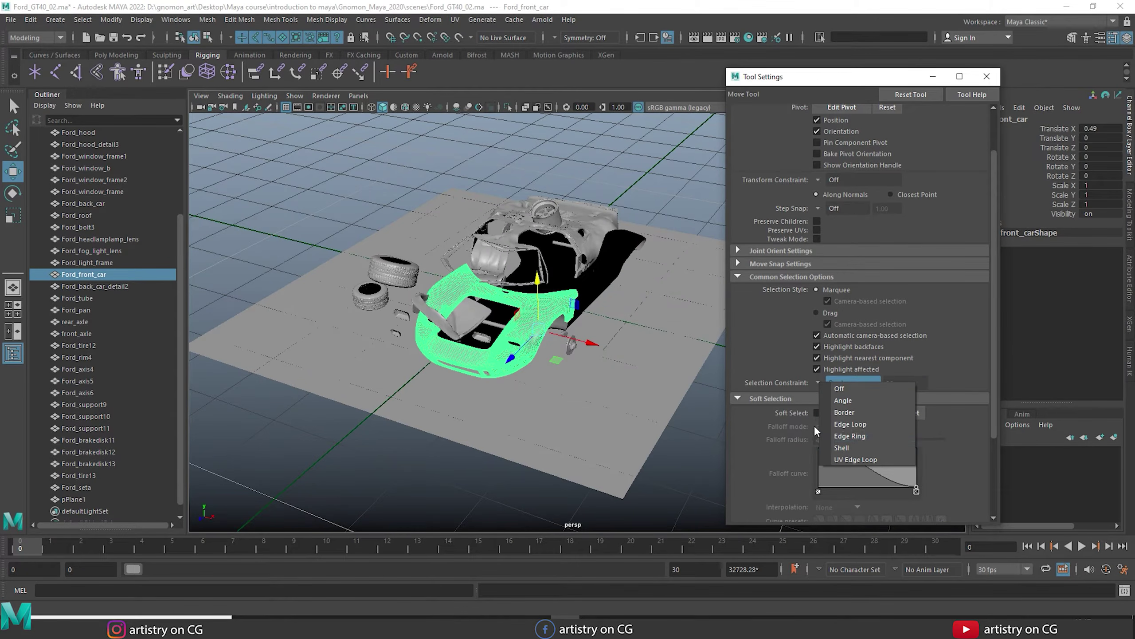
Step: Set the selection constraint to Edge Loop for the front body
{"action": "left_click", "coordinate": [843, 421]}
{"action": "key", "text": "Down"}
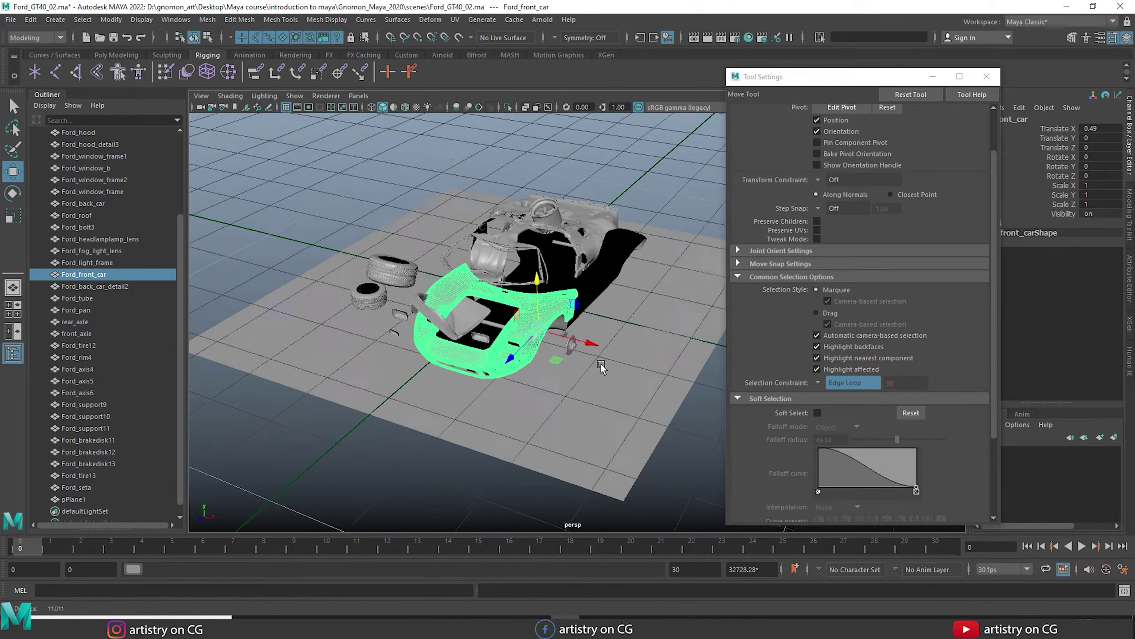
{"action": "scroll", "coordinate": [665, 436], "scroll_direction": "up", "scroll_amount": 10}
{"action": "middle_click_drag", "start_coordinate": [665, 434], "coordinate": [669, 436], "text": "alt"}
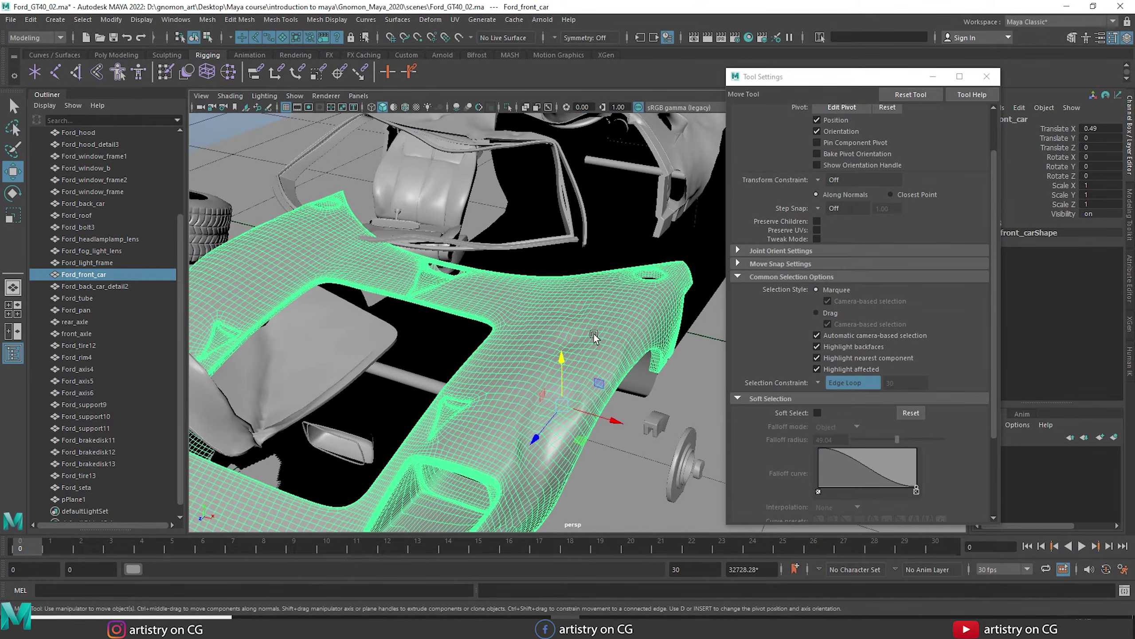
Step: Switch Ford_front_car to edge mode and select an edge on the front fender under the Edge Loop constraint
{"action": "right_click_drag", "start_coordinate": [554, 301], "coordinate": [554, 329]}
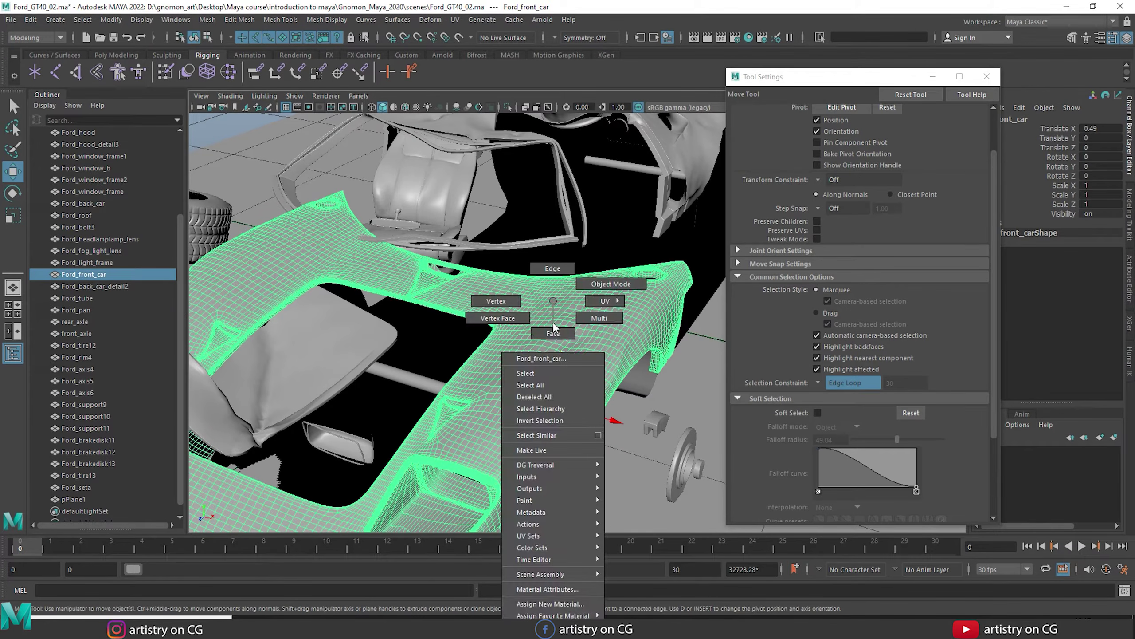
{"action": "right_click_drag", "start_coordinate": [550, 277], "coordinate": [552, 273]}
{"action": "left_click", "coordinate": [561, 327]}
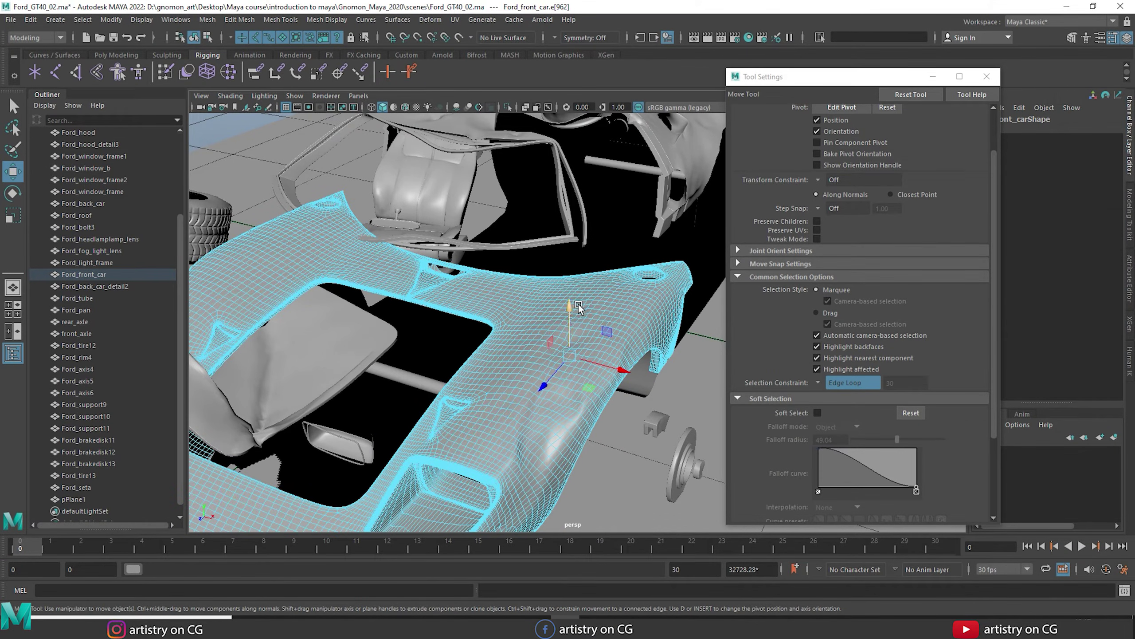
Step: Set the selection constraint to Edge Ring, preview an edge ring on the front body, and change the constraint to Shell
{"action": "left_click", "coordinate": [840, 383]}
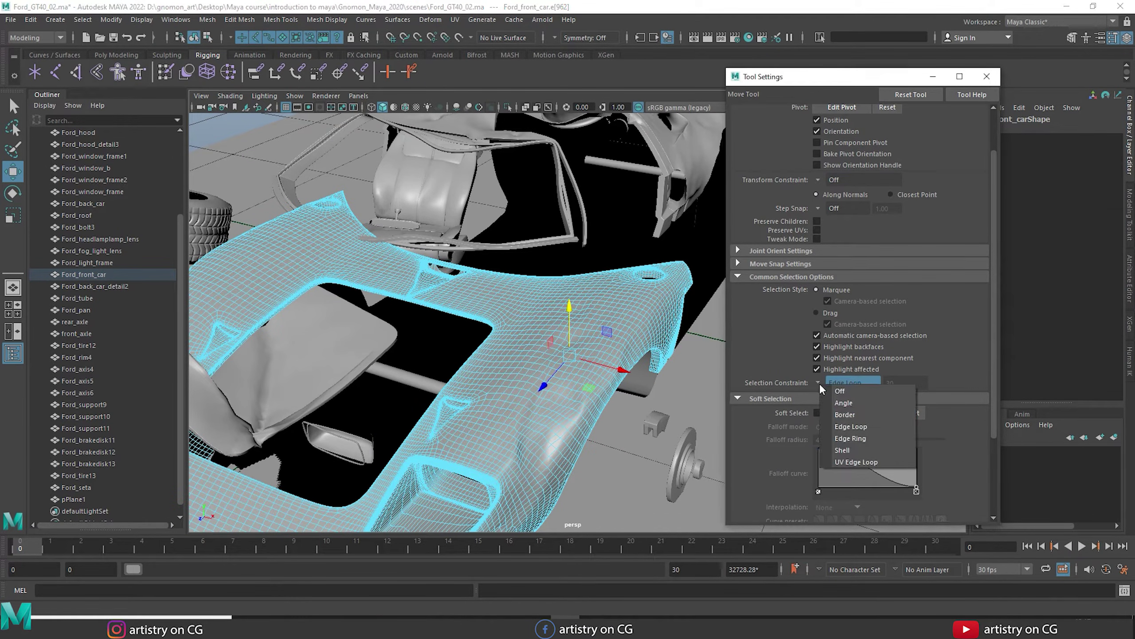
{"action": "left_click", "coordinate": [843, 440]}
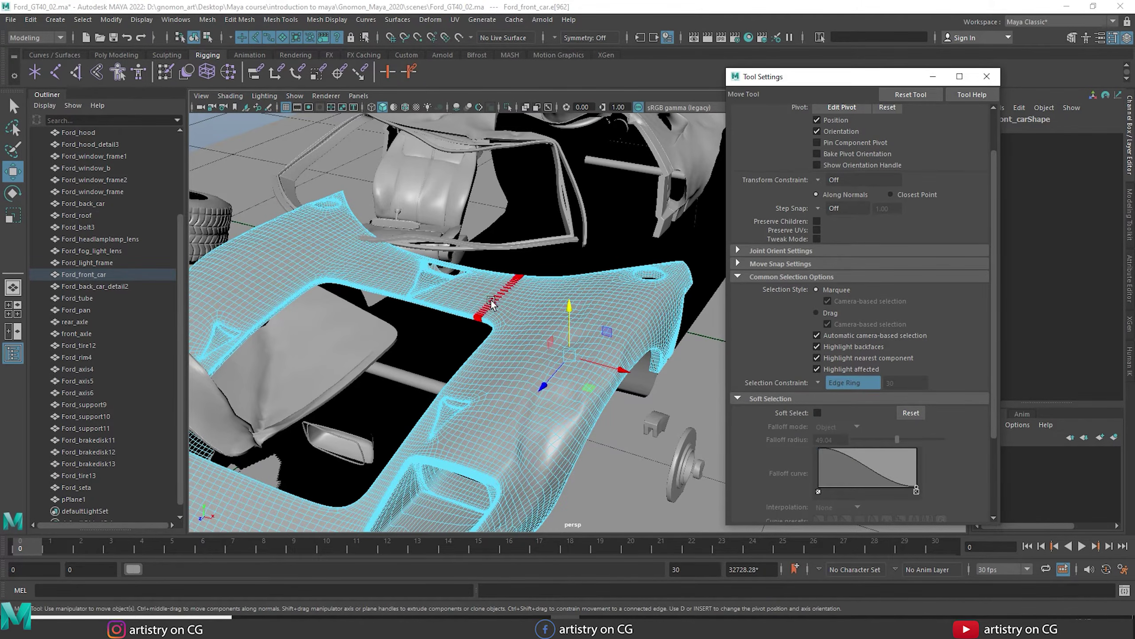
{"action": "left_click", "coordinate": [818, 382]}
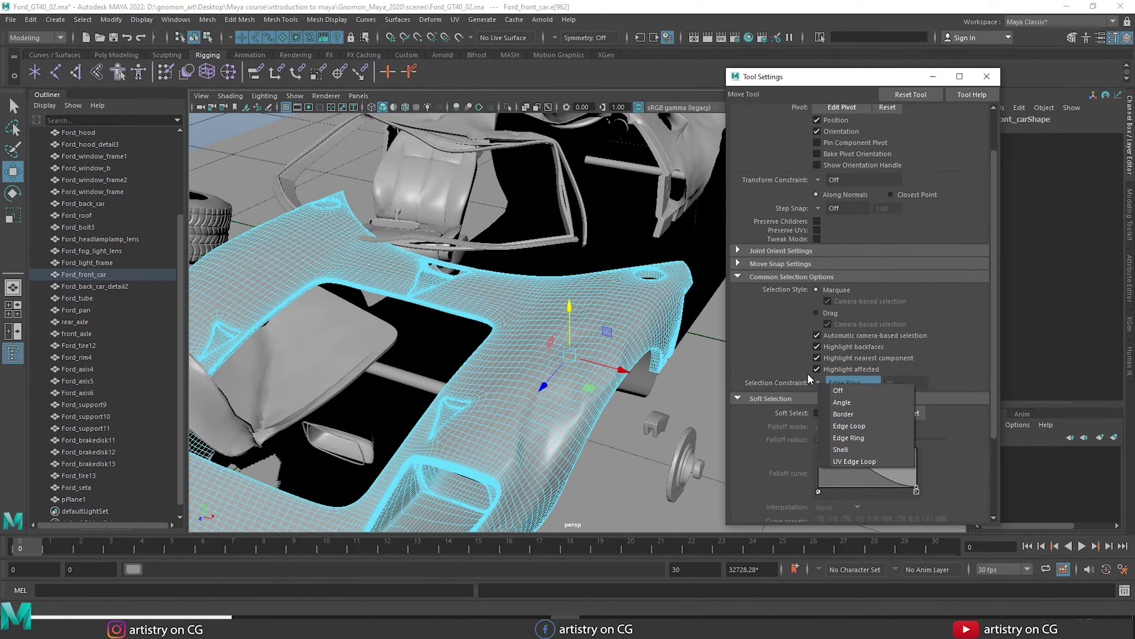
{"action": "left_click", "coordinate": [834, 452]}
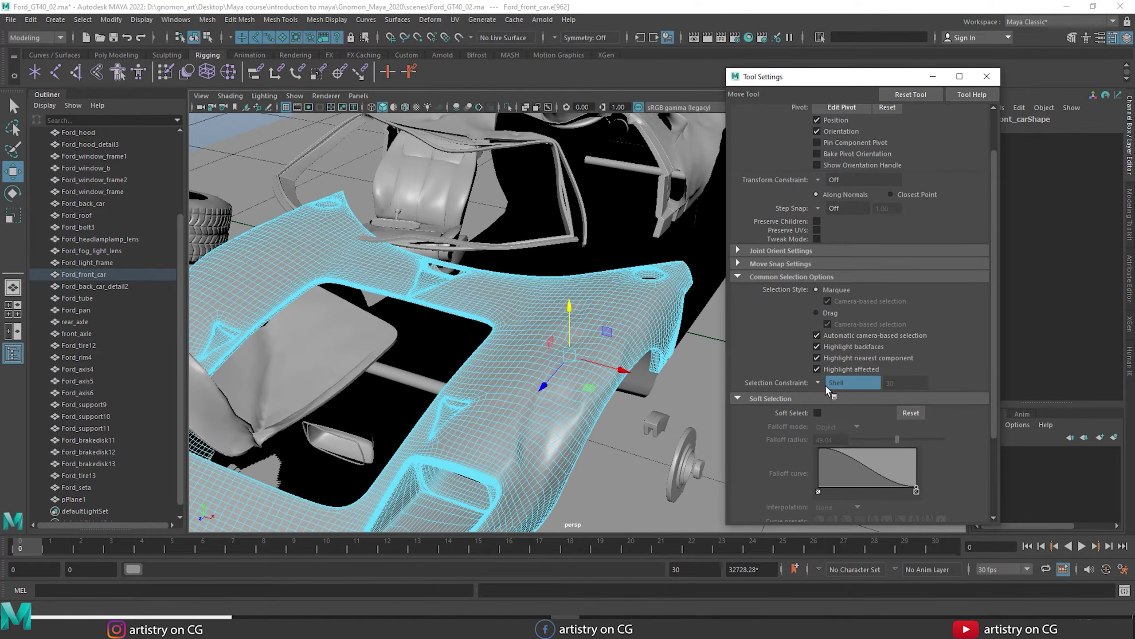
Step: Set the selection constraint to Off and reset the Move tool to its default settings
{"action": "left_click", "coordinate": [825, 384]}
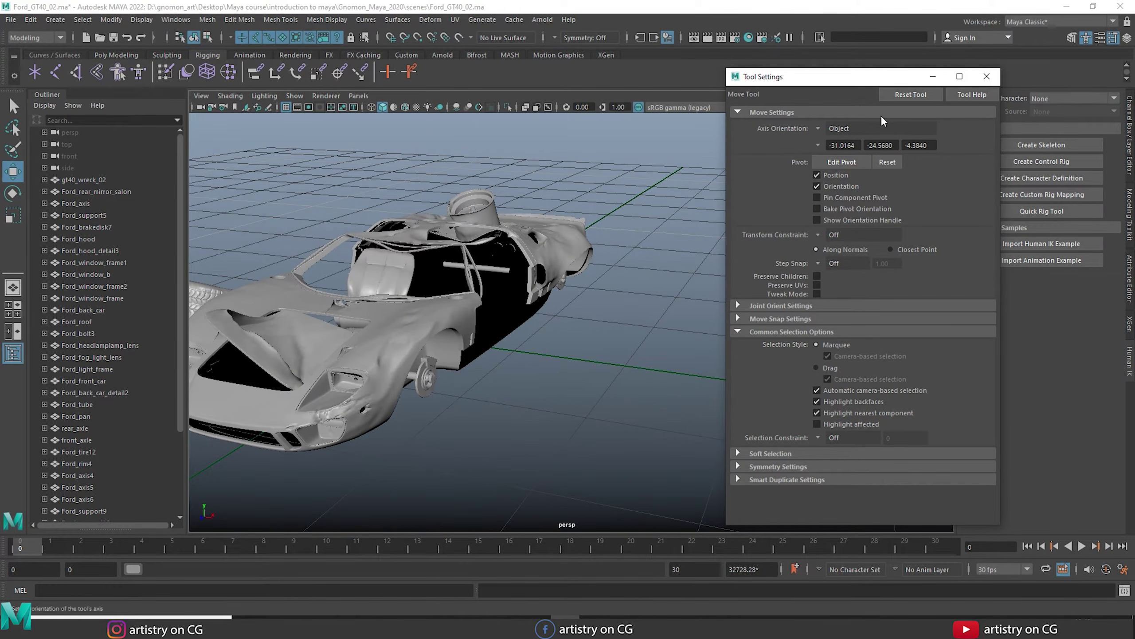
{"action": "left_click", "coordinate": [904, 92]}
{"action": "left_click", "coordinate": [822, 441]}
{"action": "left_click", "coordinate": [829, 443]}
Step: Switch Ford_front_car to face mode and select a loop of faces running along the front fender
{"action": "left_click", "coordinate": [422, 331]}
{"action": "right_click_drag", "start_coordinate": [422, 331], "coordinate": [765, 515]}
{"action": "right_click_drag", "start_coordinate": [439, 332], "coordinate": [385, 327], "text": "alt"}
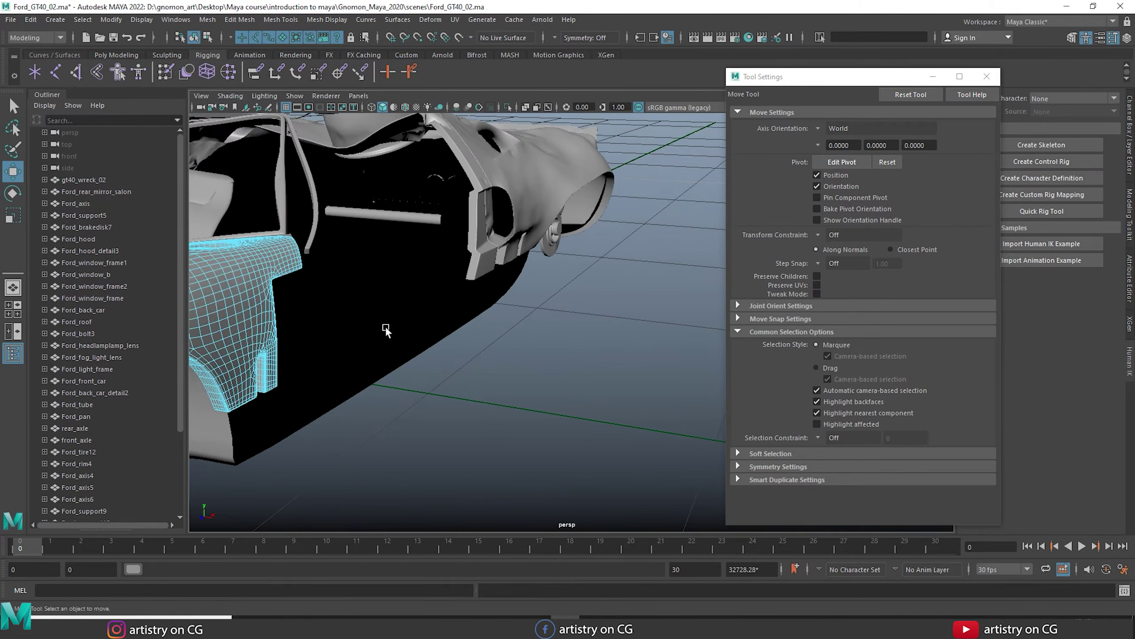
{"action": "middle_click_drag", "start_coordinate": [385, 324], "coordinate": [699, 332], "text": "alt"}
{"action": "right_click_drag", "start_coordinate": [699, 332], "coordinate": [444, 298], "text": "alt"}
{"action": "left_click_drag", "start_coordinate": [443, 298], "coordinate": [364, 321], "text": "alt"}
{"action": "middle_click_drag", "start_coordinate": [438, 306], "coordinate": [605, 440], "text": "alt"}
{"action": "middle_click_drag", "start_coordinate": [502, 295], "coordinate": [499, 344], "text": "alt"}
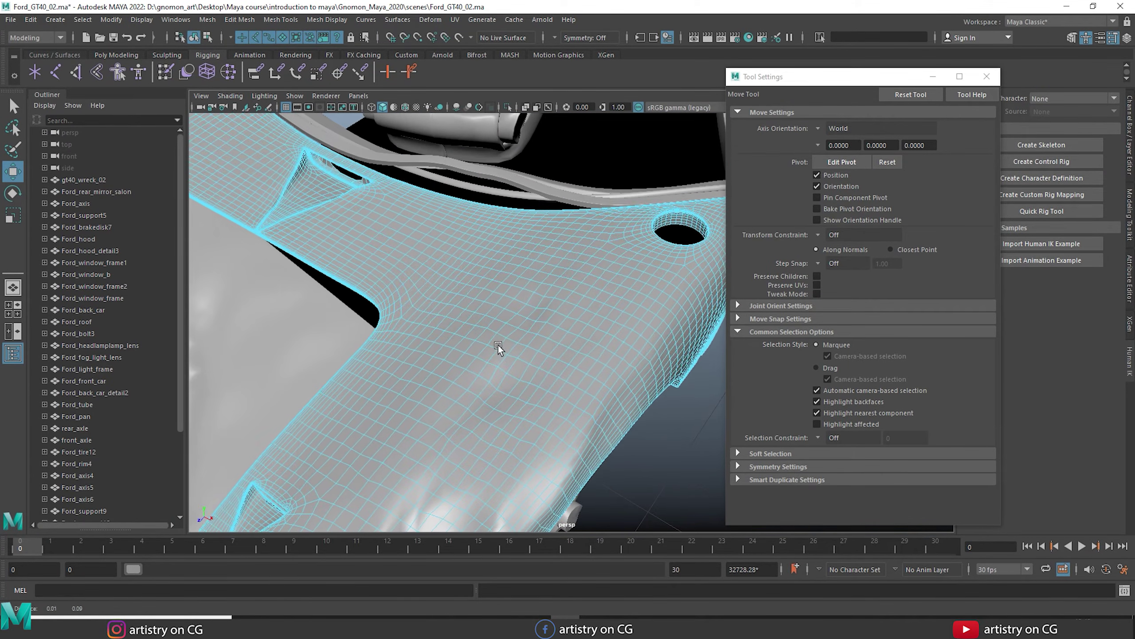
{"action": "left_click", "coordinate": [525, 331]}
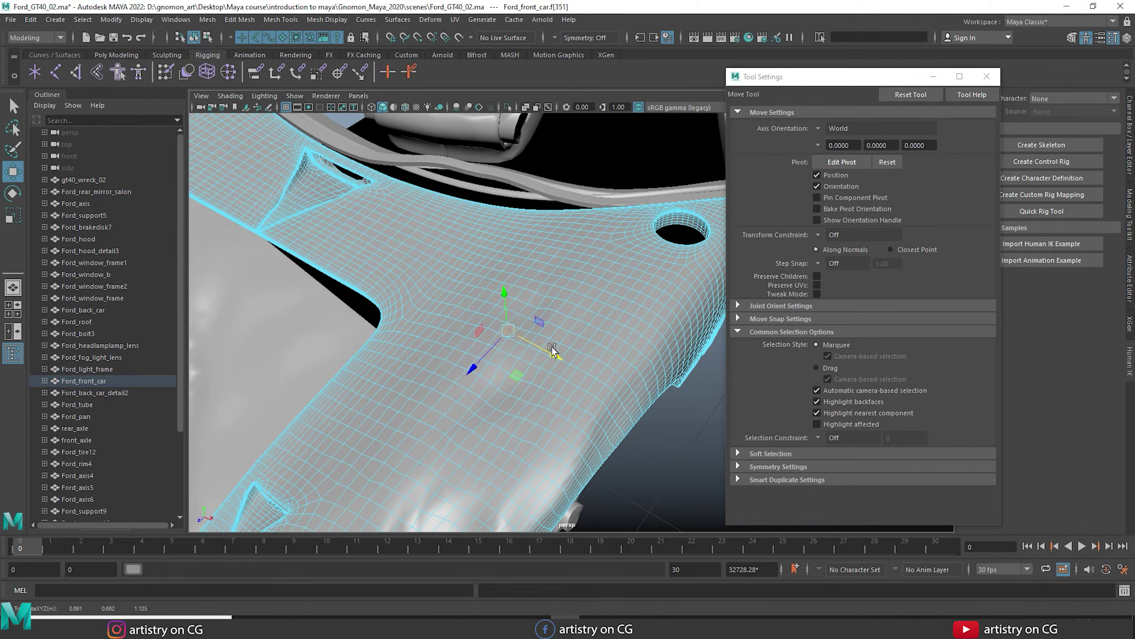
{"action": "double_click", "coordinate": [518, 327]}
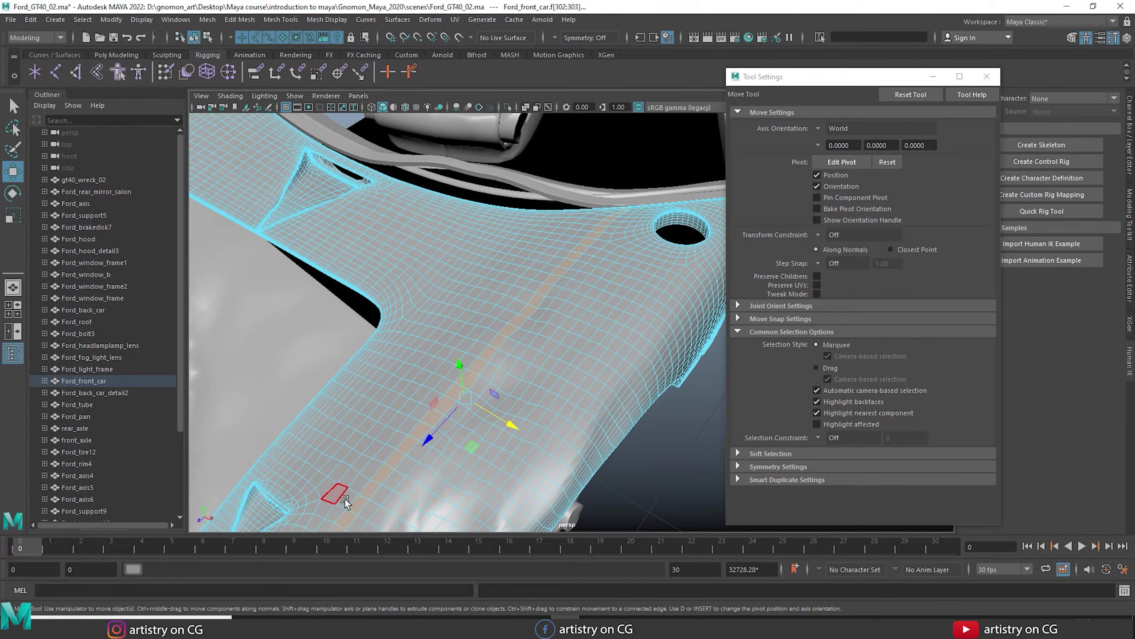
Step: Switch Ford_front_car to edge mode and select an edge loop on the front fender
{"action": "right_click_drag", "start_coordinate": [475, 300], "coordinate": [471, 265]}
{"action": "left_click", "coordinate": [501, 330]}
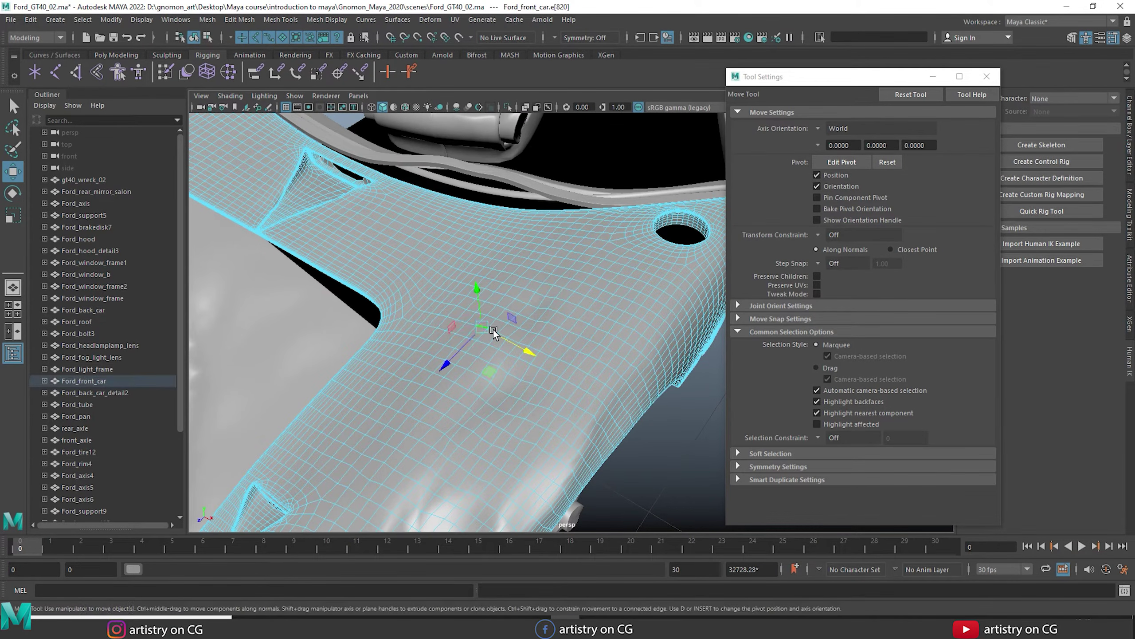
{"action": "left_click", "coordinate": [512, 315]}
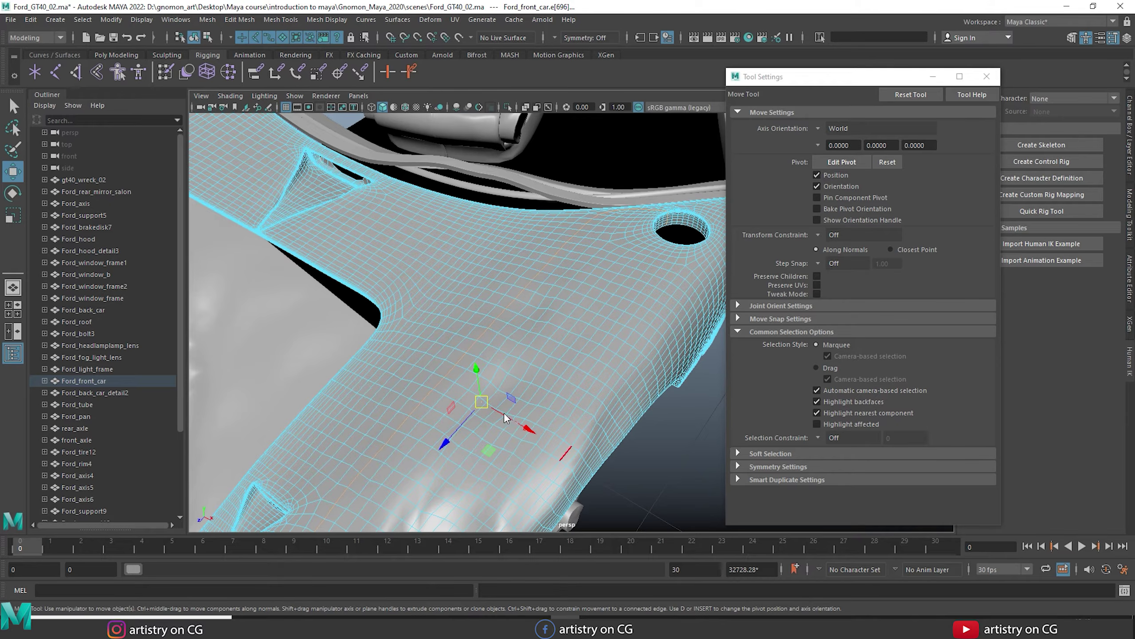
Step: Return Ford_front_car to object mode and close the Tool Settings window
{"action": "right_click", "coordinate": [559, 301]}
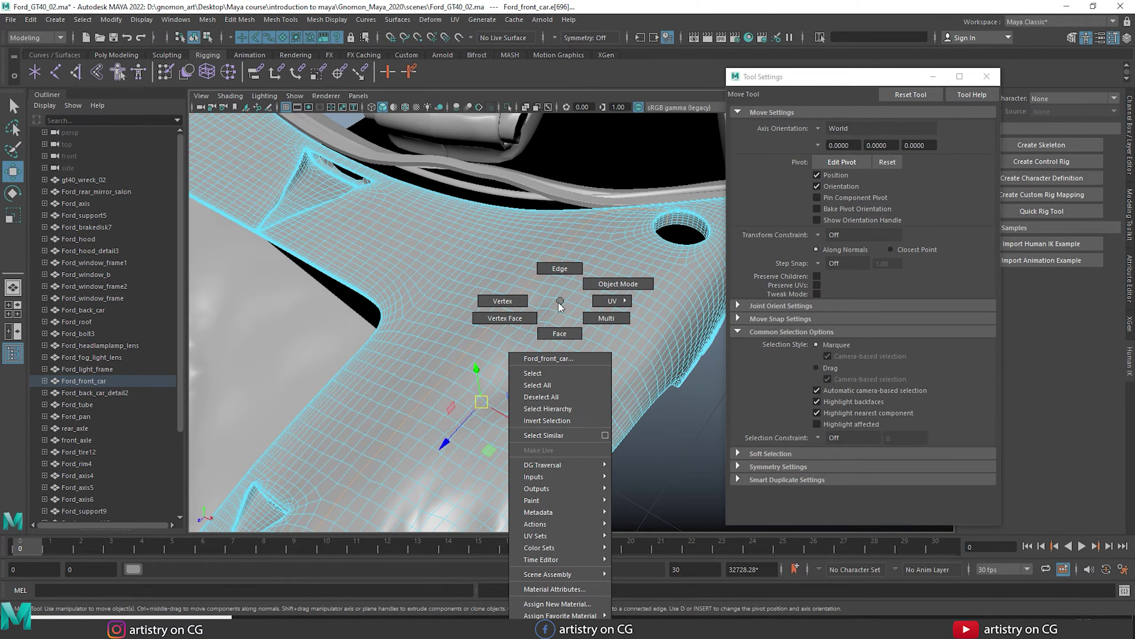
{"action": "mouse_move", "coordinate": [610, 390]}
{"action": "left_mouse_down", "text": "alt"}
{"action": "mouse_move", "coordinate": [553, 350]}
{"action": "mouse_move", "coordinate": [603, 406]}
{"action": "left_mouse_up", "text": "alt"}
{"action": "right_click_drag", "start_coordinate": [604, 405], "coordinate": [539, 348], "text": "alt"}
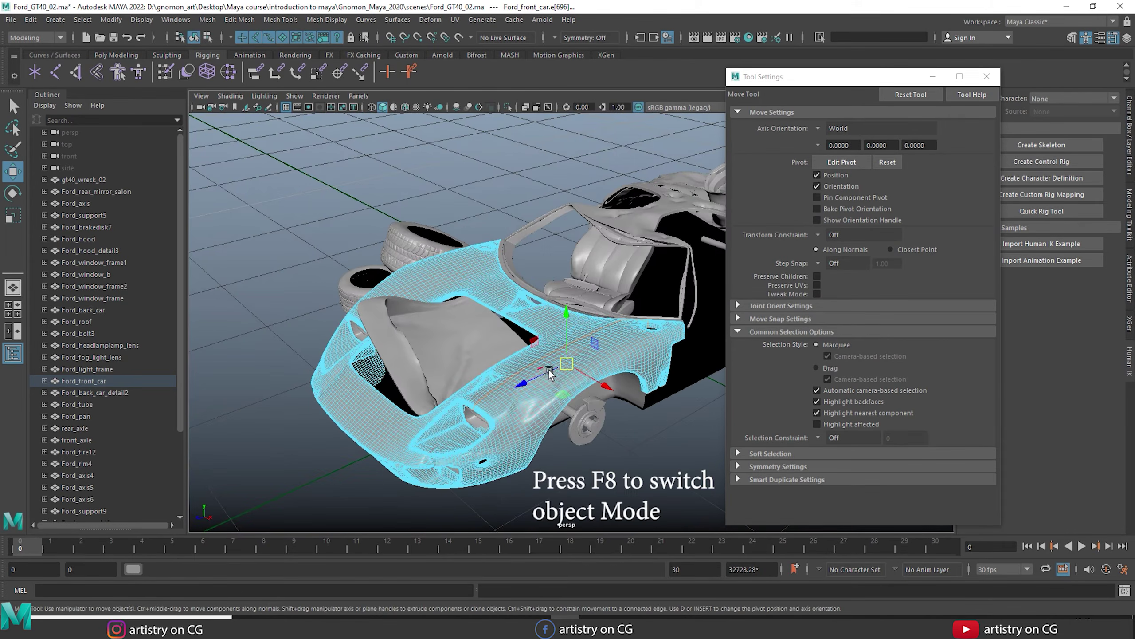
{"action": "right_click_drag", "start_coordinate": [549, 304], "coordinate": [591, 311]}
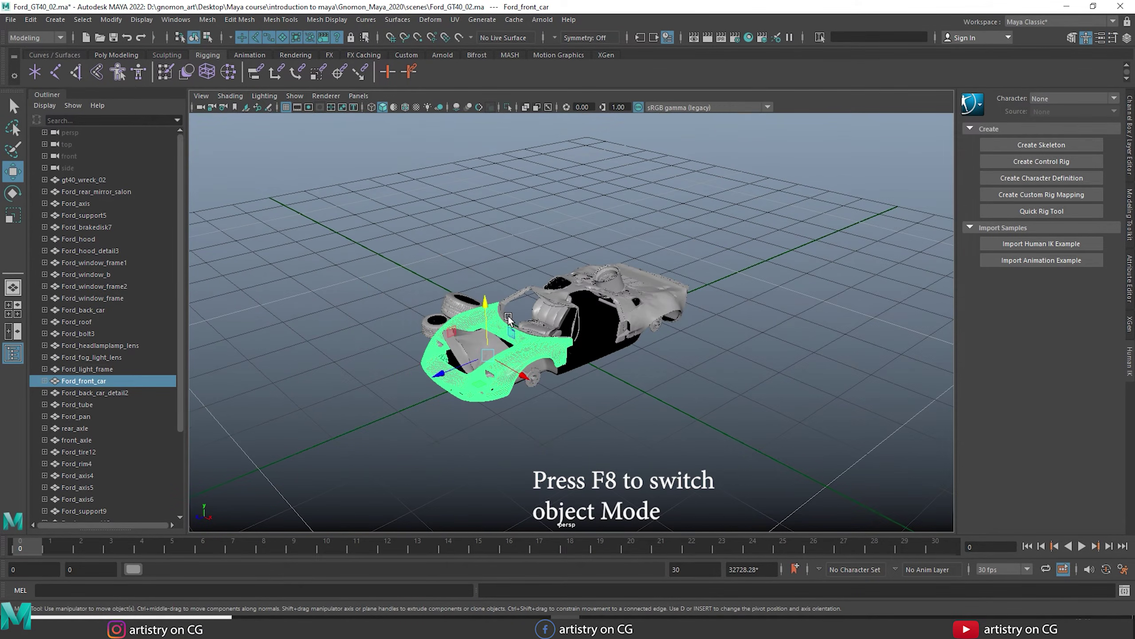
Step: Duplicate Ford_front_car repeatedly with the Move tool to build a vertical stack of copies and a second stack beside it
{"action": "left_click_drag", "start_coordinate": [502, 319], "coordinate": [500, 291], "text": "shift"}
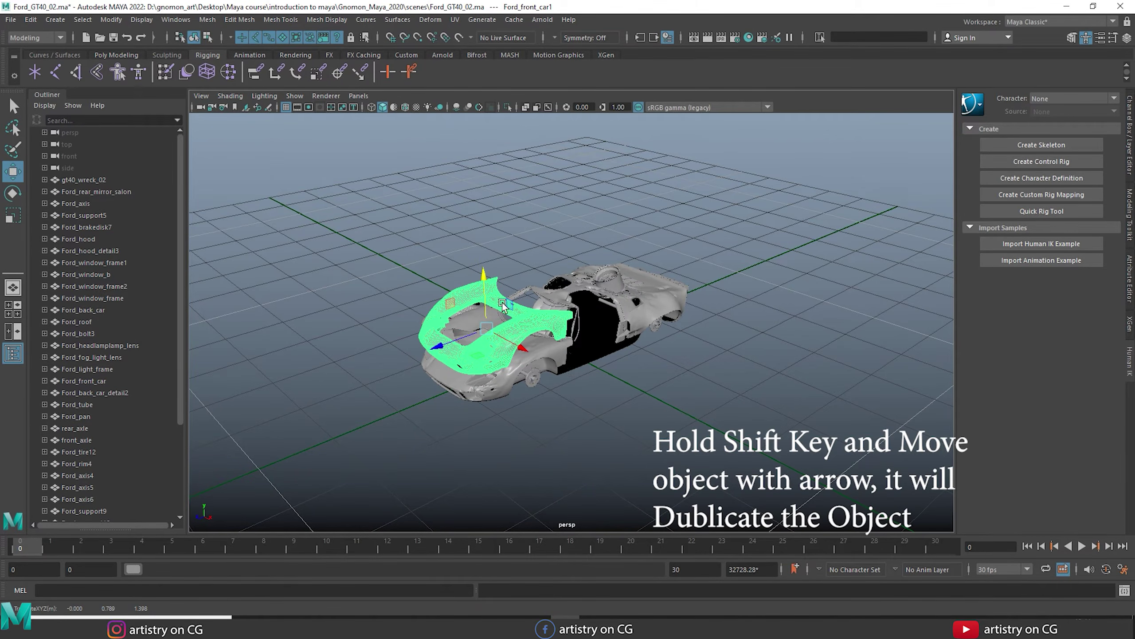
{"action": "left_click_drag", "start_coordinate": [495, 302], "coordinate": [487, 152], "text": "shift"}
{"action": "left_click_drag", "start_coordinate": [703, 302], "coordinate": [548, 362], "text": "alt"}
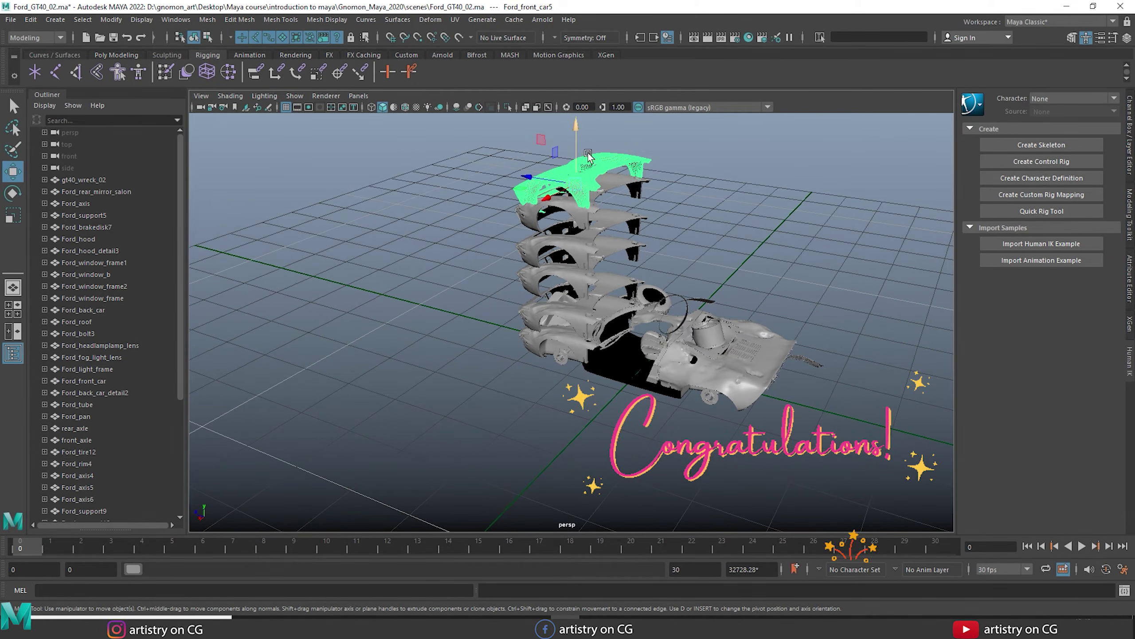
{"action": "mouse_move", "coordinate": [588, 153]}
{"action": "left_mouse_down", "text": "shift"}
{"action": "mouse_move", "coordinate": [475, 137]}
{"action": "mouse_move", "coordinate": [483, 281]}
{"action": "left_mouse_up", "text": "shift"}
{"action": "mouse_move", "coordinate": [488, 419]}
{"action": "left_mouse_down", "text": "alt"}
{"action": "mouse_move", "coordinate": [596, 380]}
{"action": "mouse_move", "coordinate": [666, 400]}
{"action": "mouse_move", "coordinate": [463, 419]}
{"action": "mouse_move", "coordinate": [492, 423]}
{"action": "left_mouse_up", "text": "alt"}
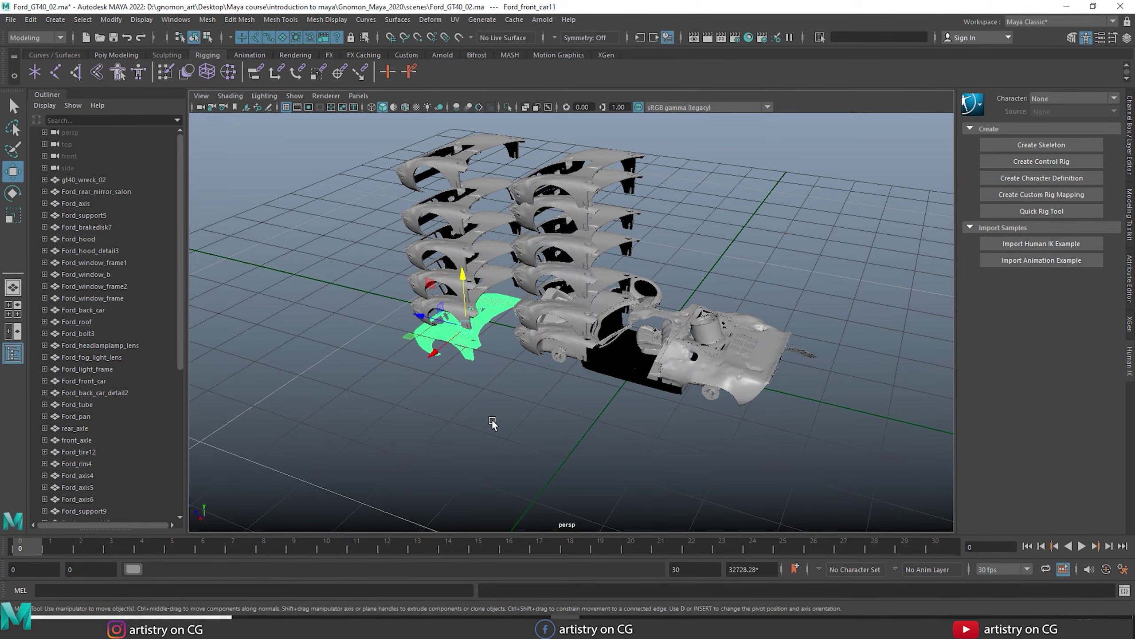
{"action": "key", "text": "alt+z"}
{"action": "left_click", "coordinate": [570, 178]}
{"action": "left_click", "coordinate": [577, 249]}
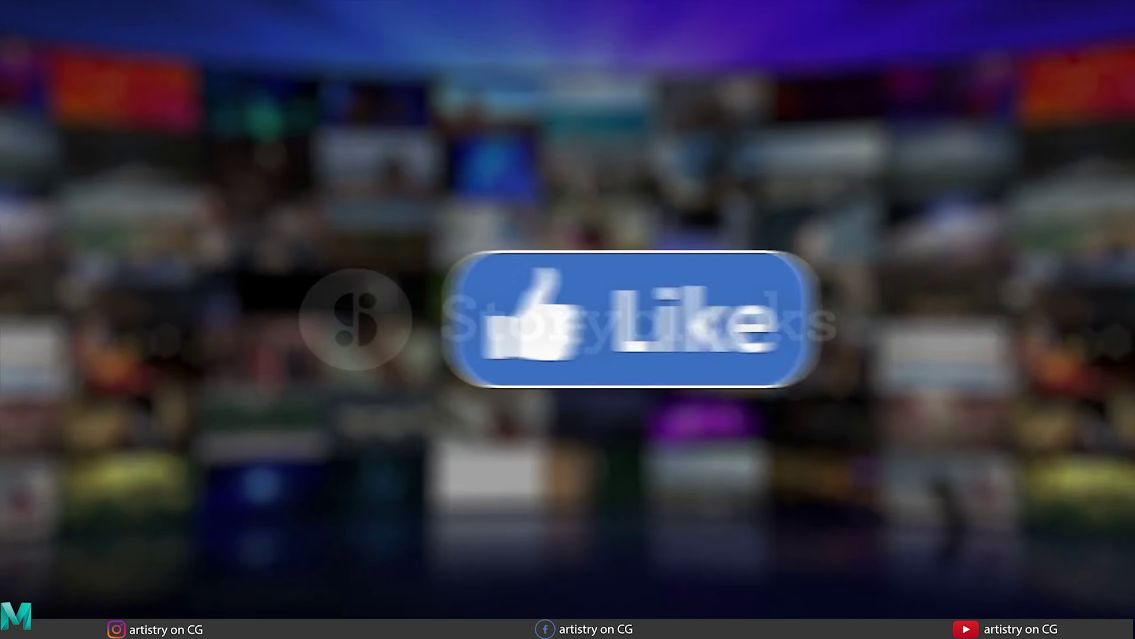